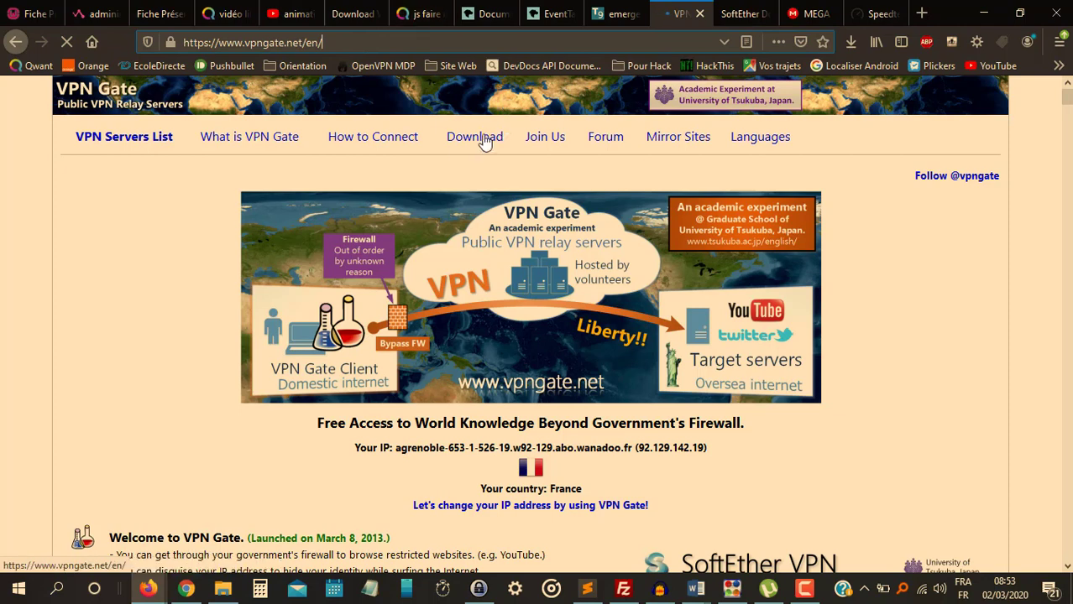
Open the VPN Gate site's Download page to view the client archive, then minimize the browser.
mouse_move(483, 137)
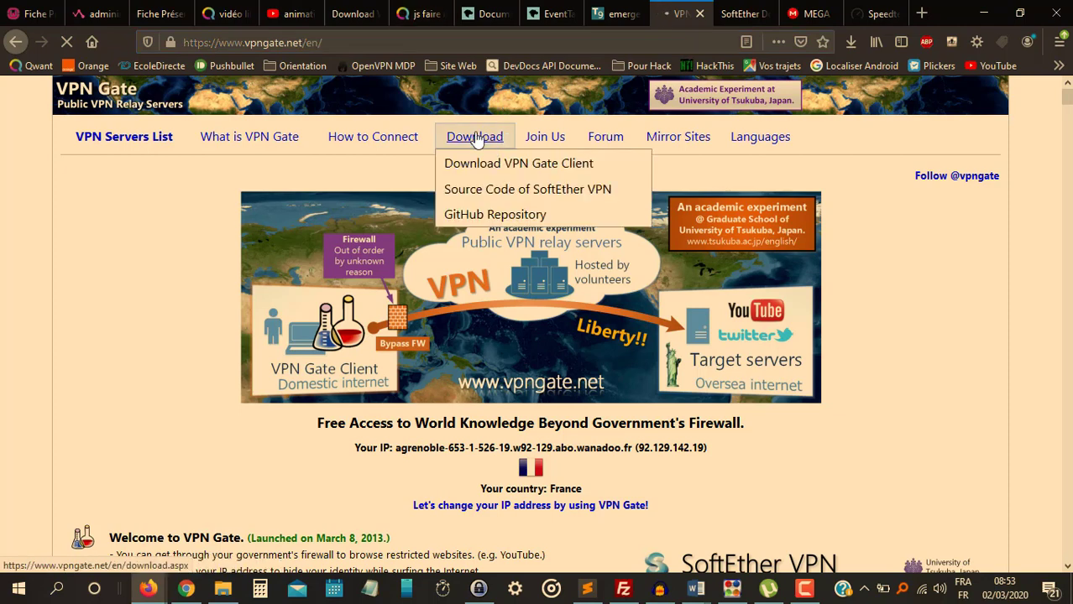
click(483, 137)
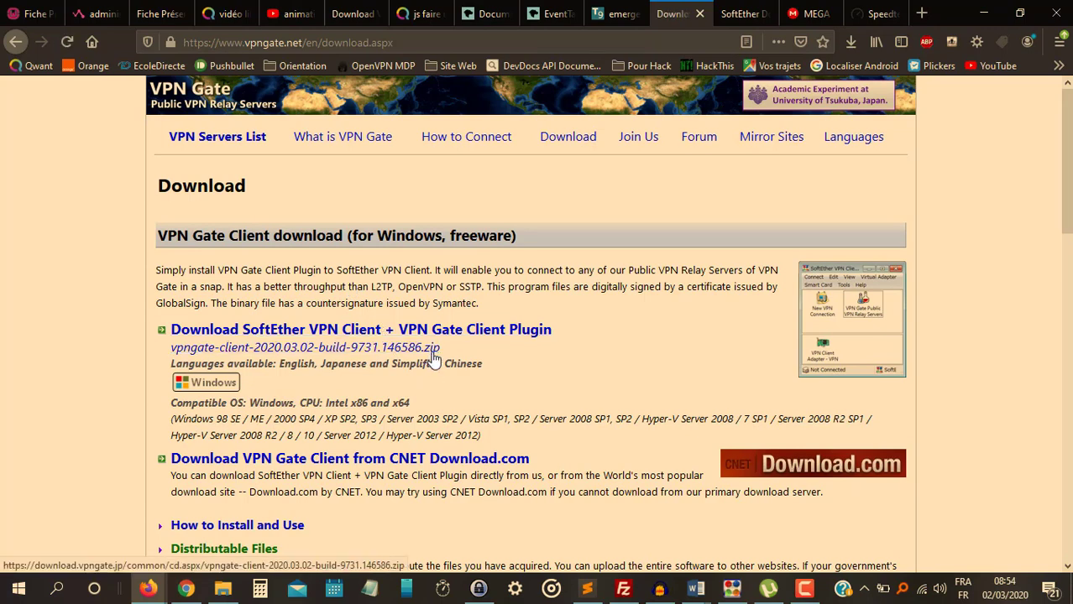
click(987, 14)
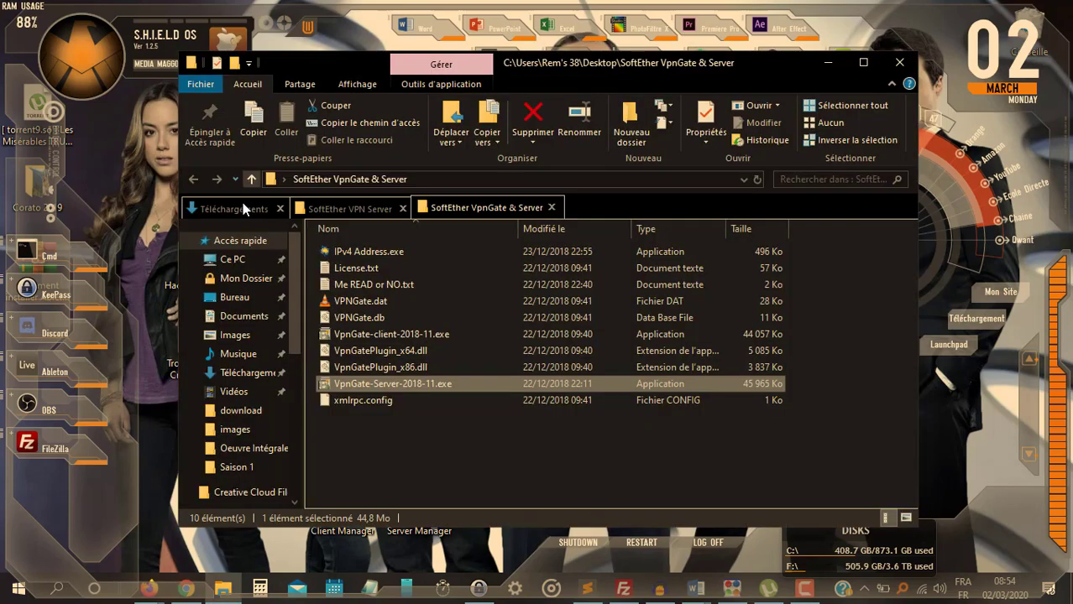
Locate the downloaded vpngate-client-2020.02.29 ZIP archive in the Téléchargements folder, then return to the desktop.
click(242, 204)
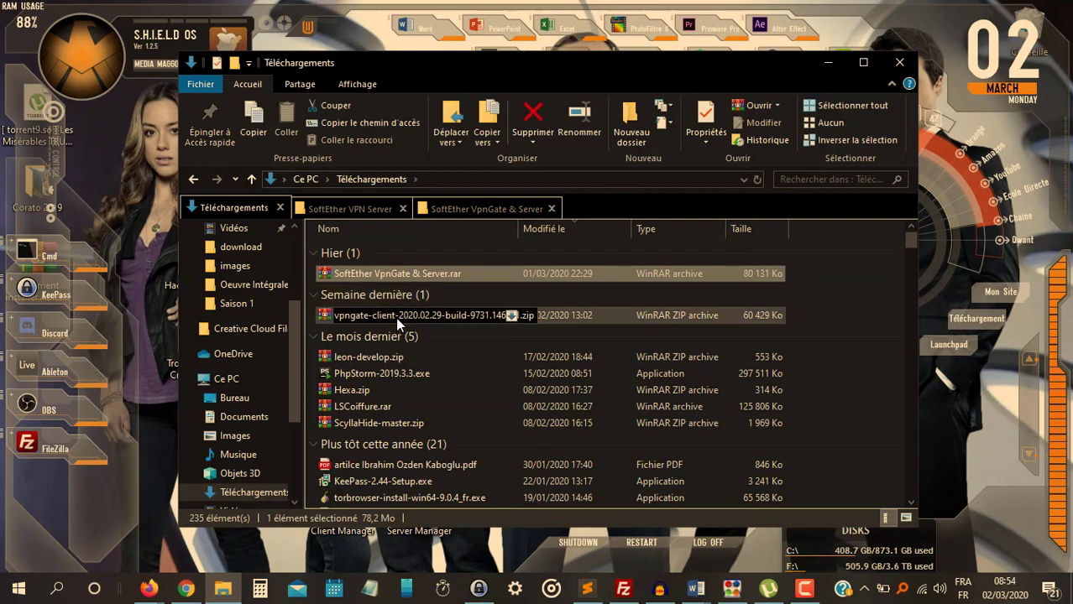
click(395, 318)
click(827, 66)
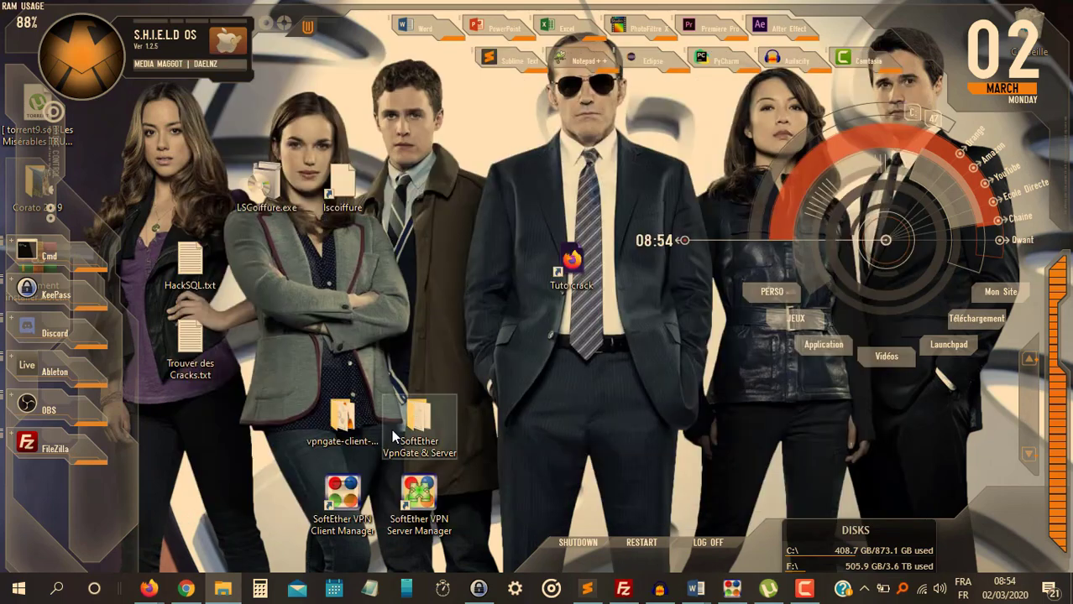
Launch the vpngate-client-v4.32-9731-beta installer from the extracted desktop folder and choose the SoftEther VPN Client component.
double_click(349, 429)
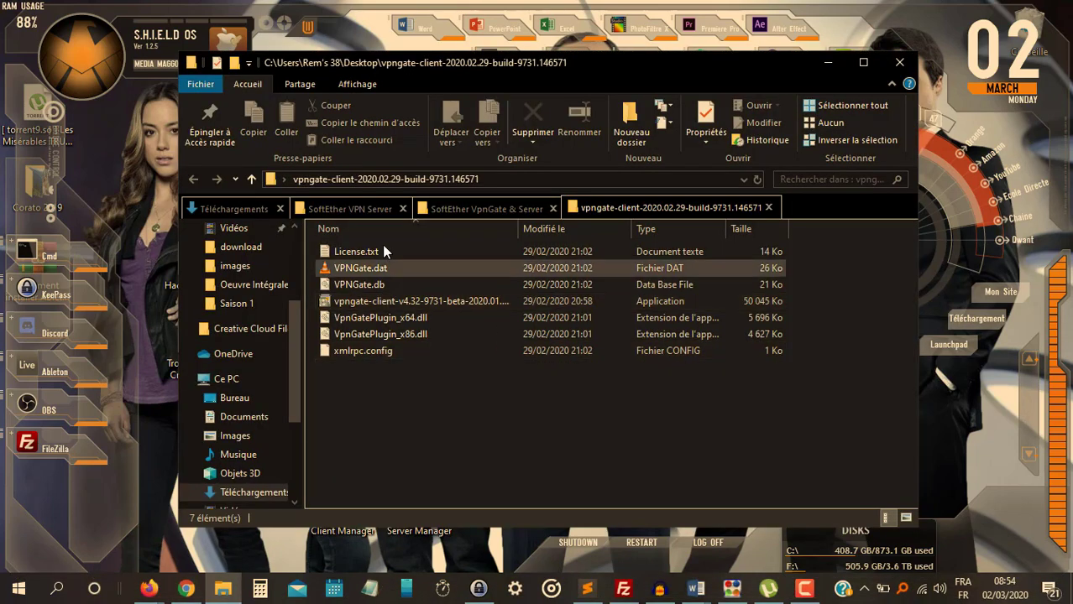
double_click(384, 305)
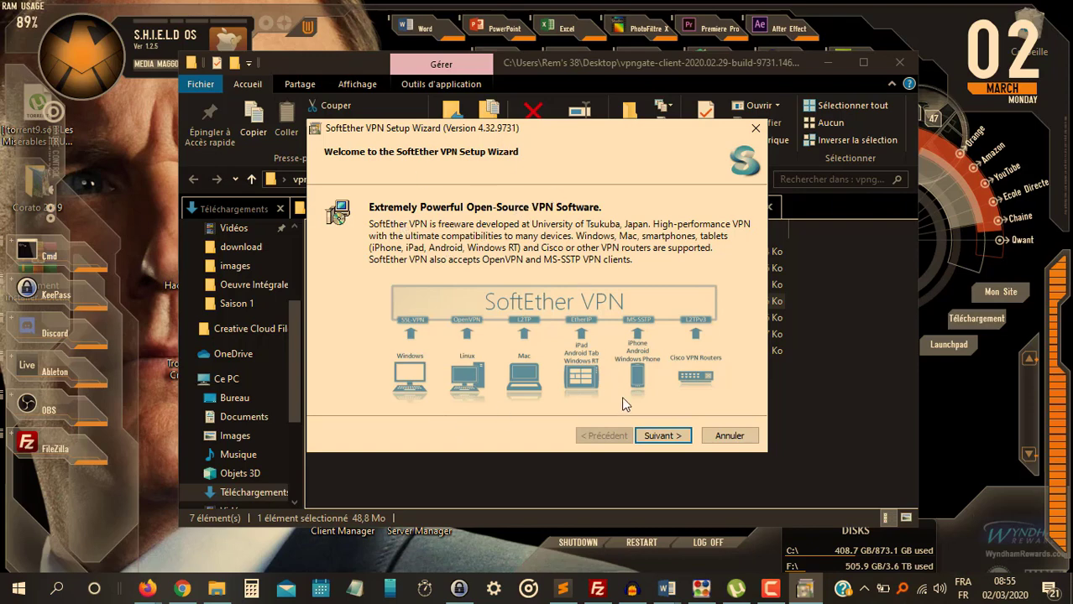
click(665, 438)
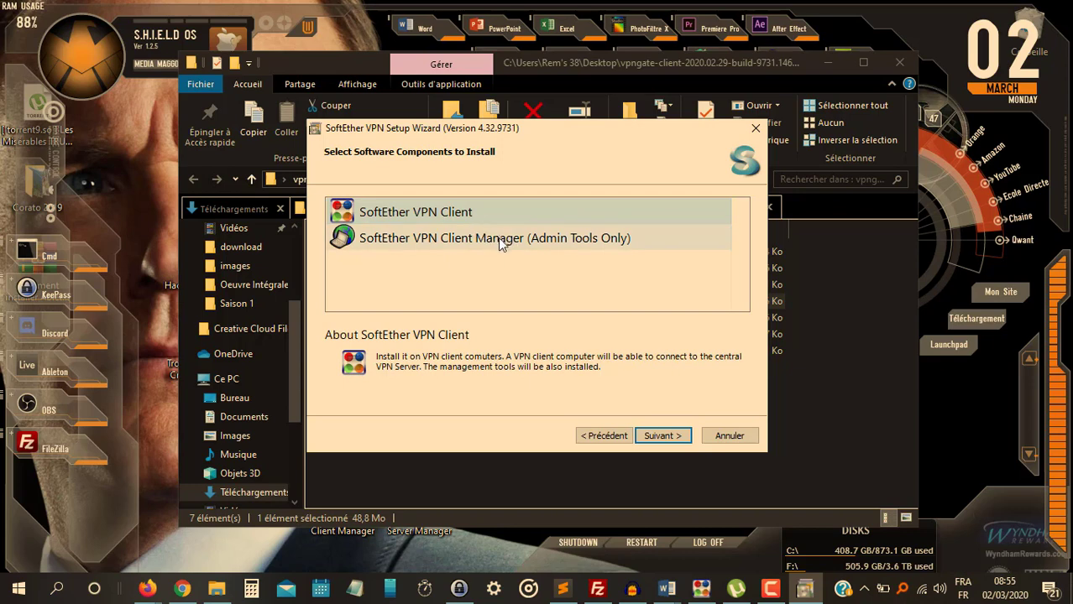
click(667, 436)
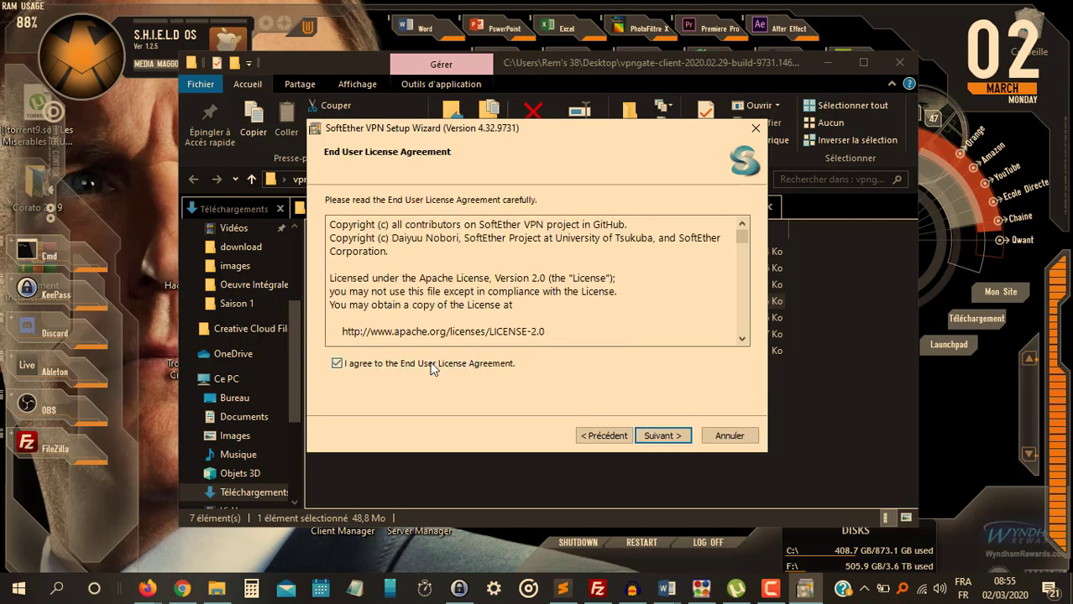
Accept the End User License Agreement and keep C:\Program Files\SoftEther VPN Client as the install directory.
click(675, 435)
click(687, 437)
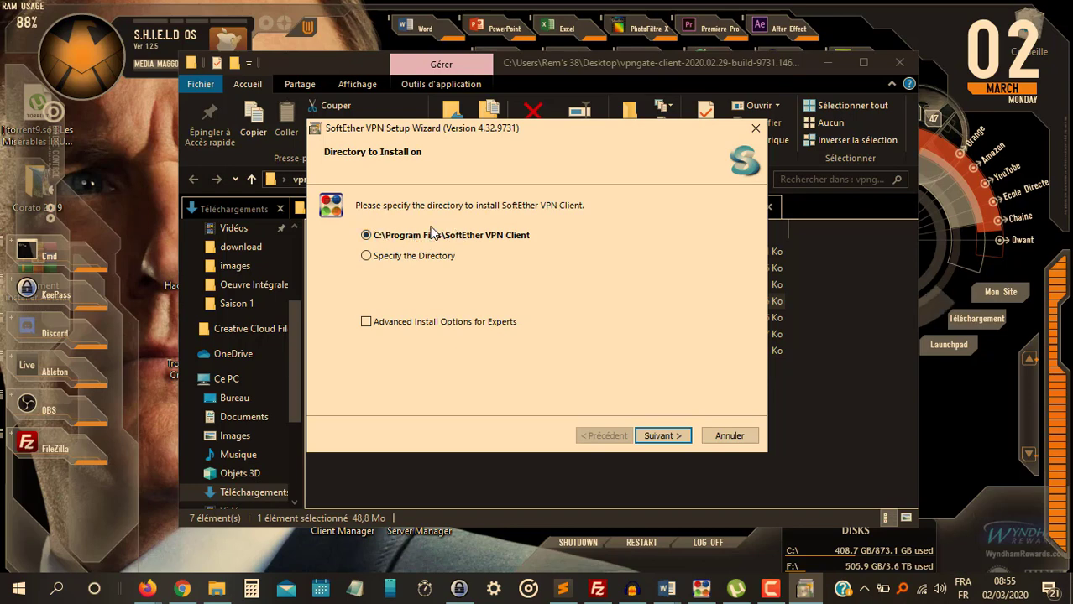
click(660, 436)
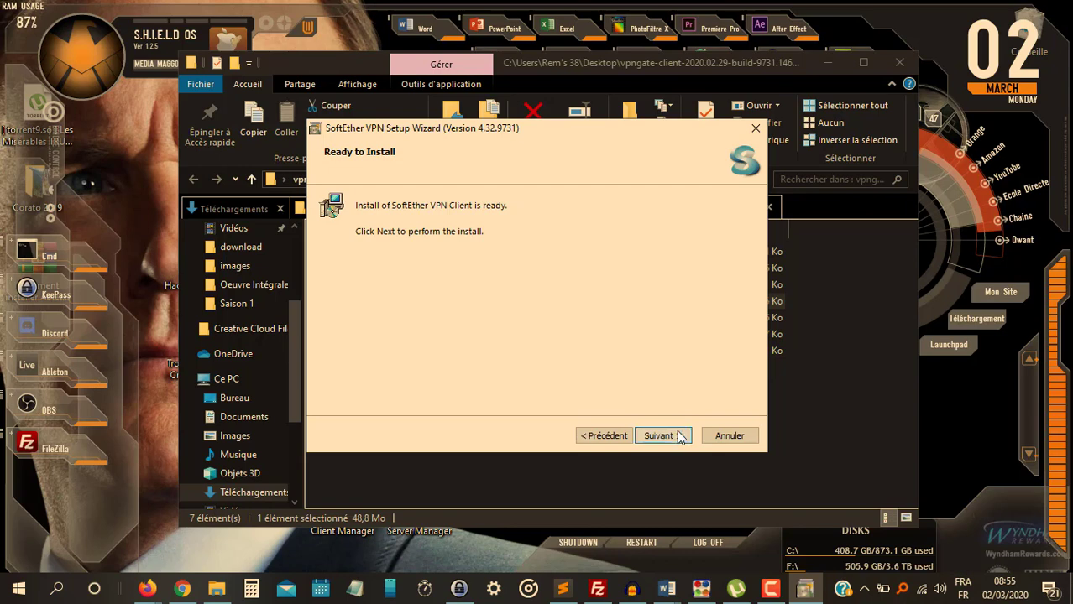
Exit the SoftEther VPN setup without installing and minimize the folder window.
click(755, 130)
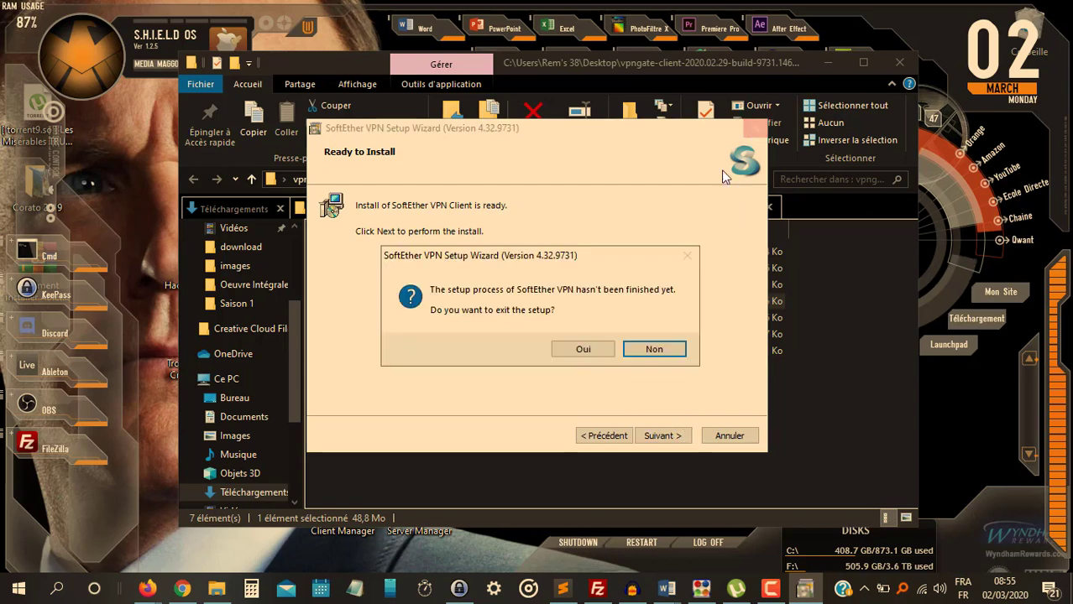
click(557, 347)
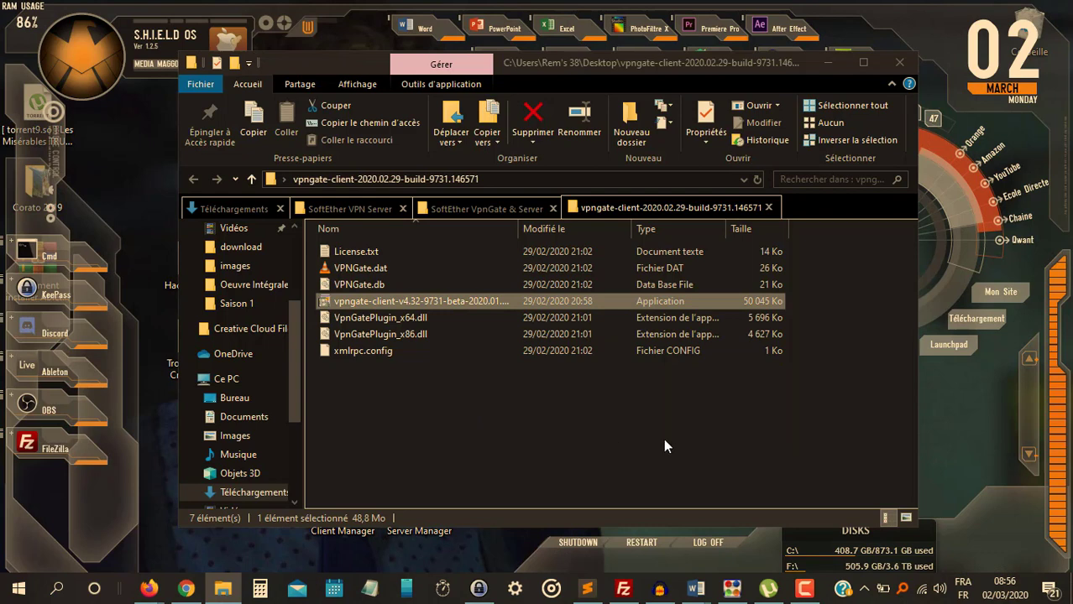
drag(663, 447, 601, 362)
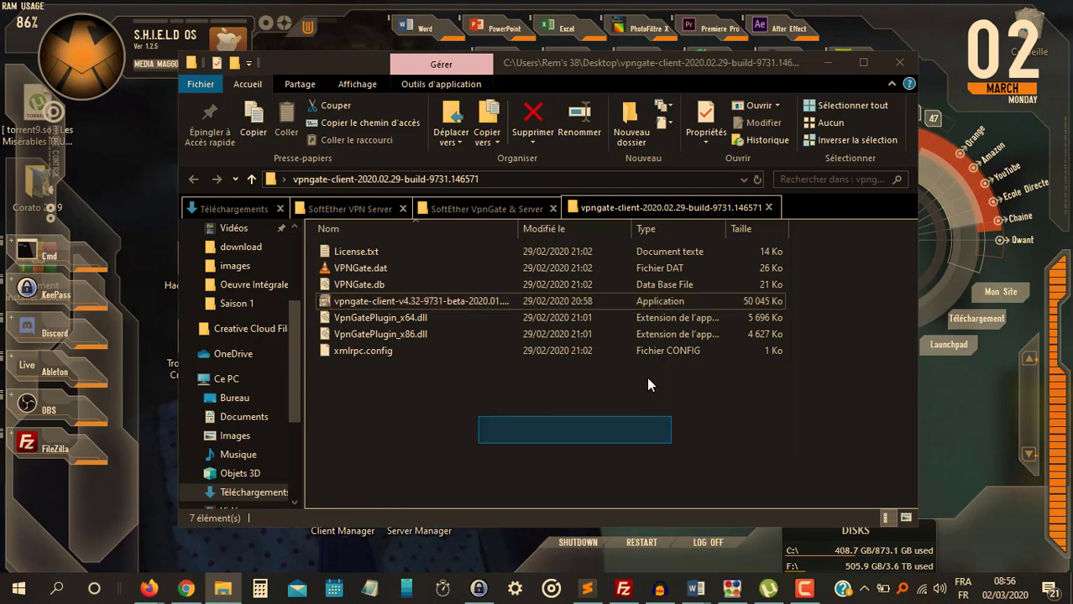
click(827, 64)
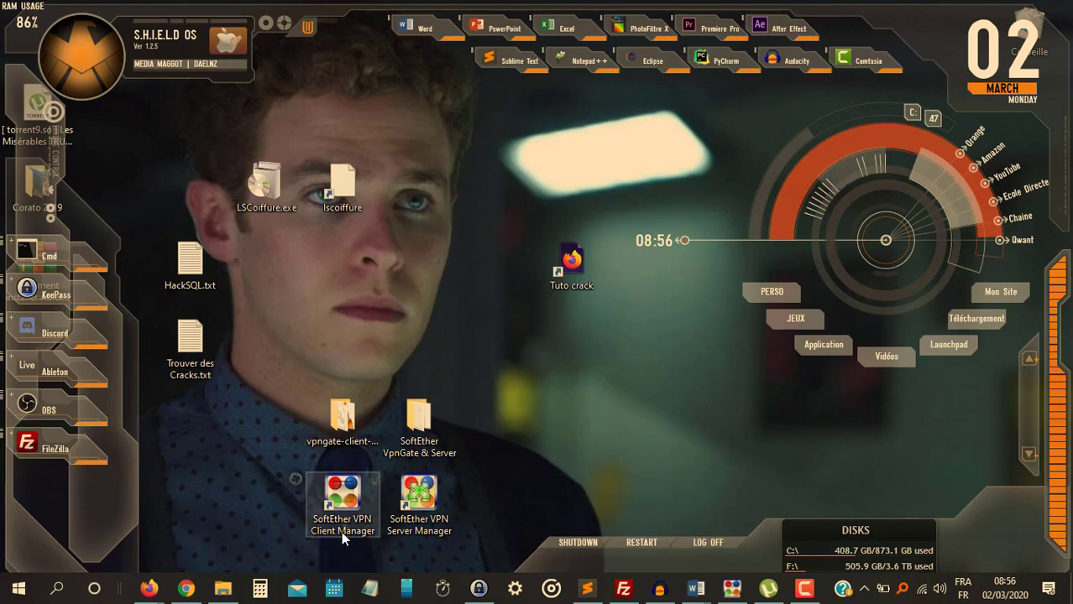
Open SoftEther VPN Client Manager from the desktop and create a new virtual network adapter named VPN.
double_click(380, 541)
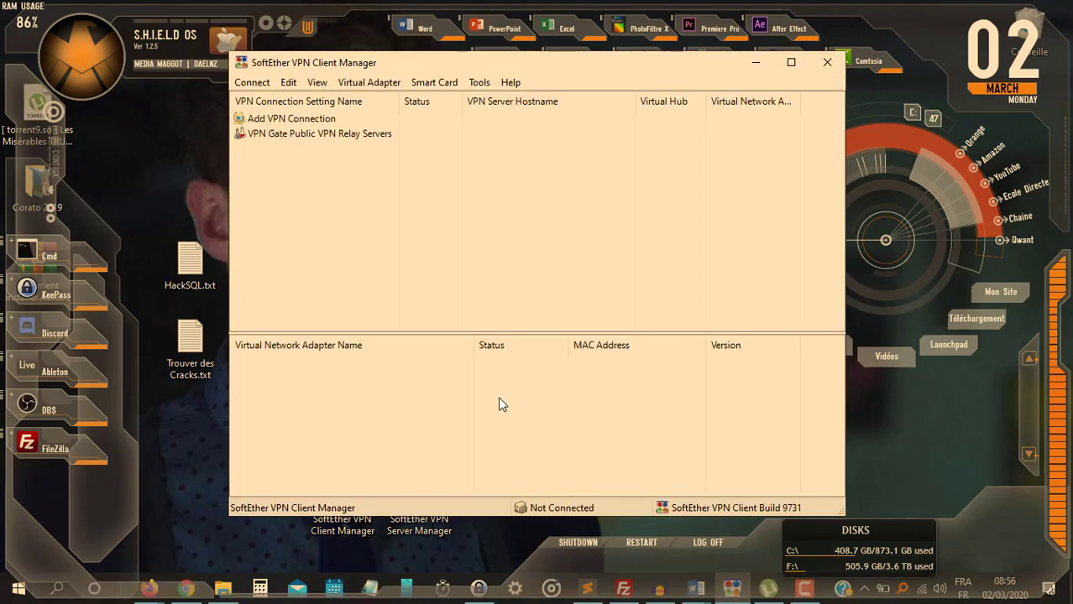
mouse_move(285, 215)
mouse_down()
mouse_move(299, 162)
mouse_move(418, 244)
mouse_up()
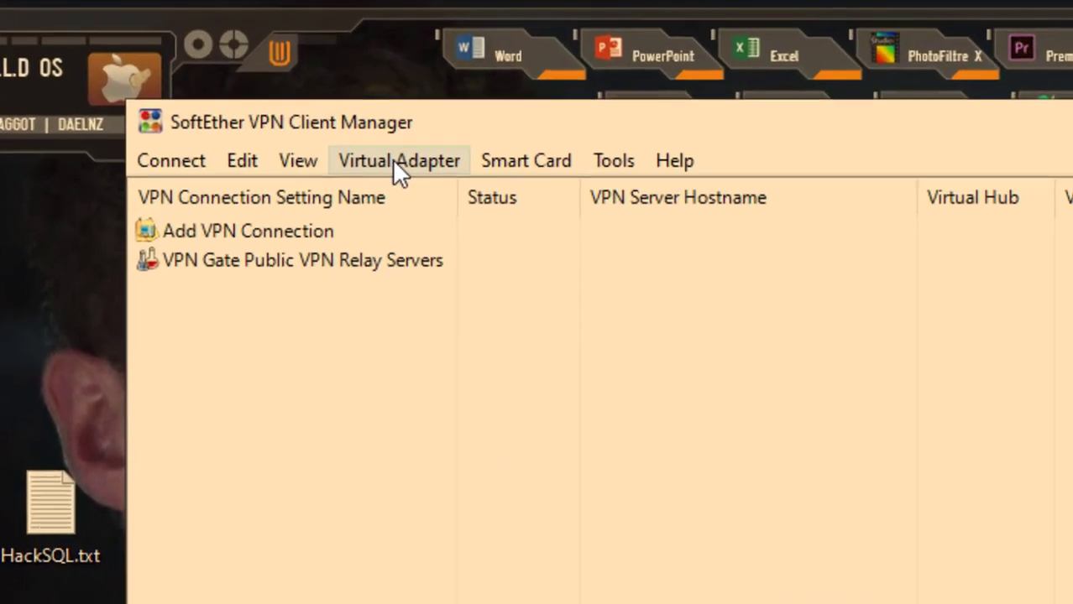
click(392, 159)
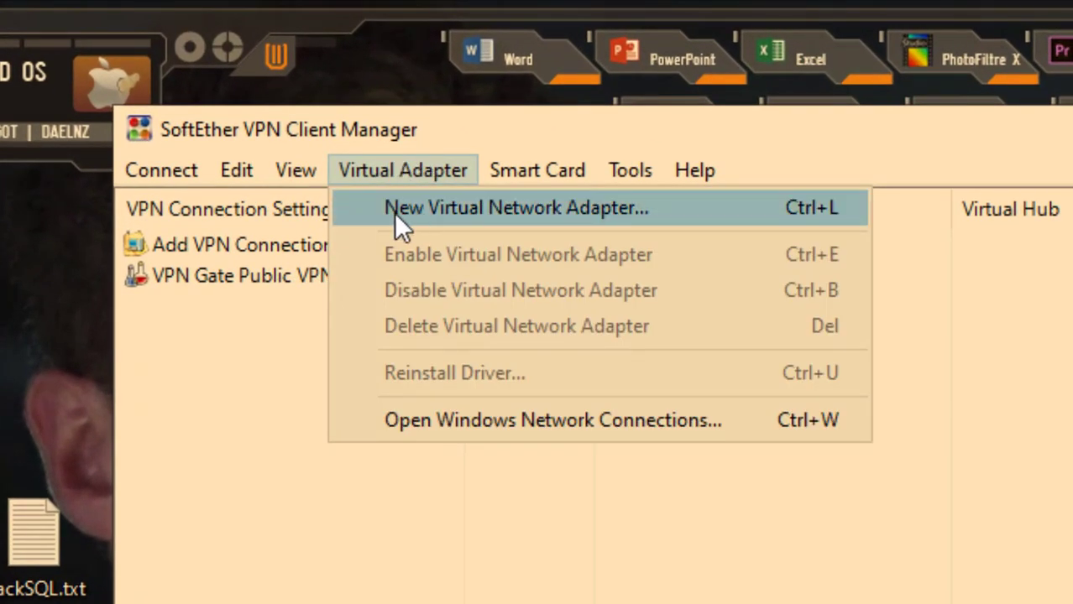
click(640, 210)
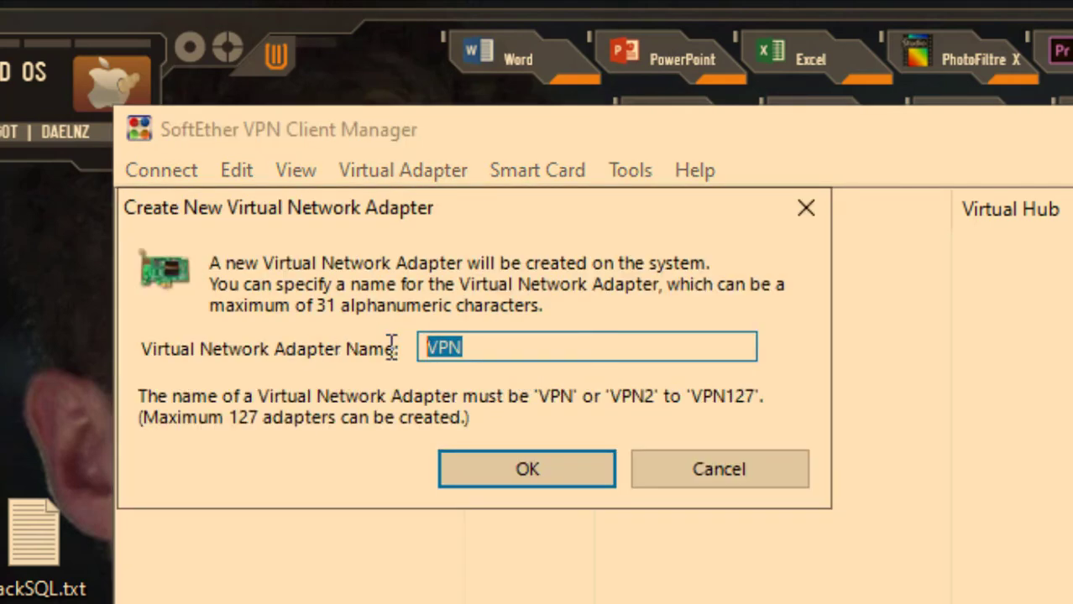
click(483, 342)
double_click(483, 350)
click(502, 460)
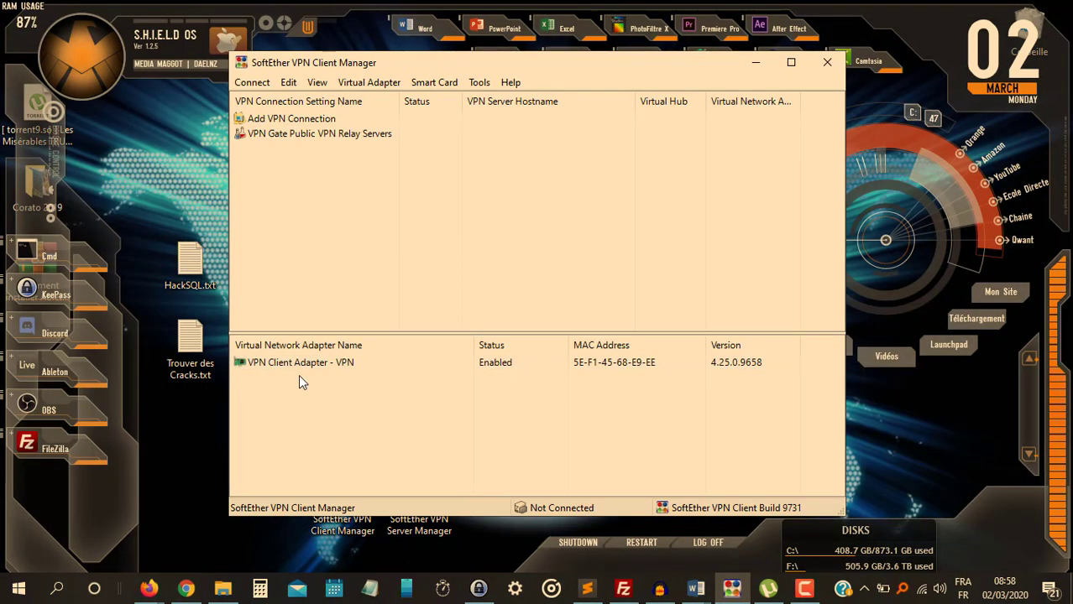
click(296, 366)
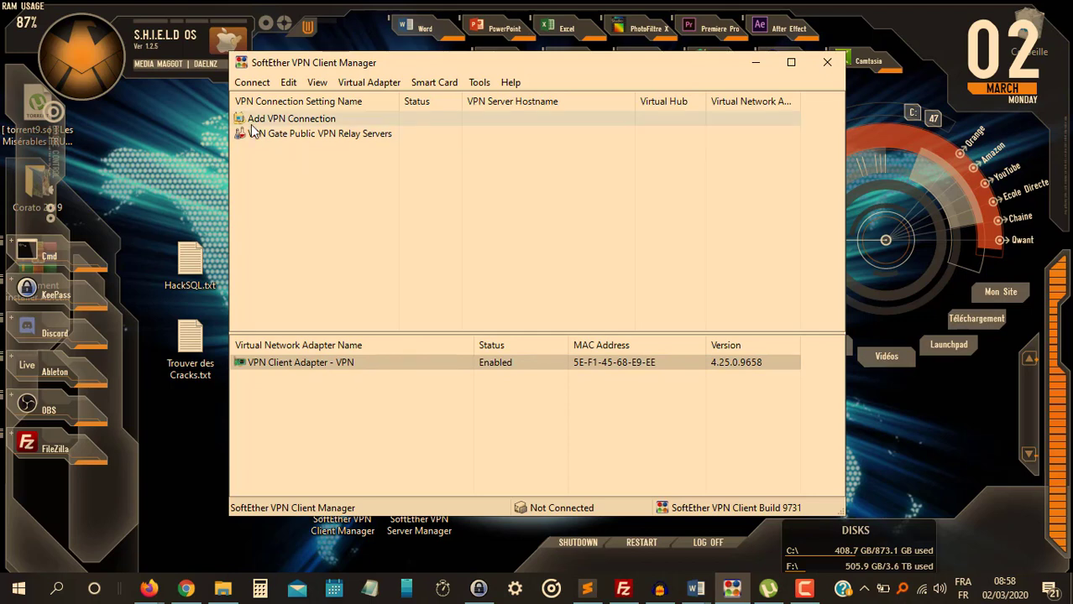
Open the VPN Gate Public VPN Relay Servers list full screen and examine the regions and line speeds of the offered servers.
double_click(340, 135)
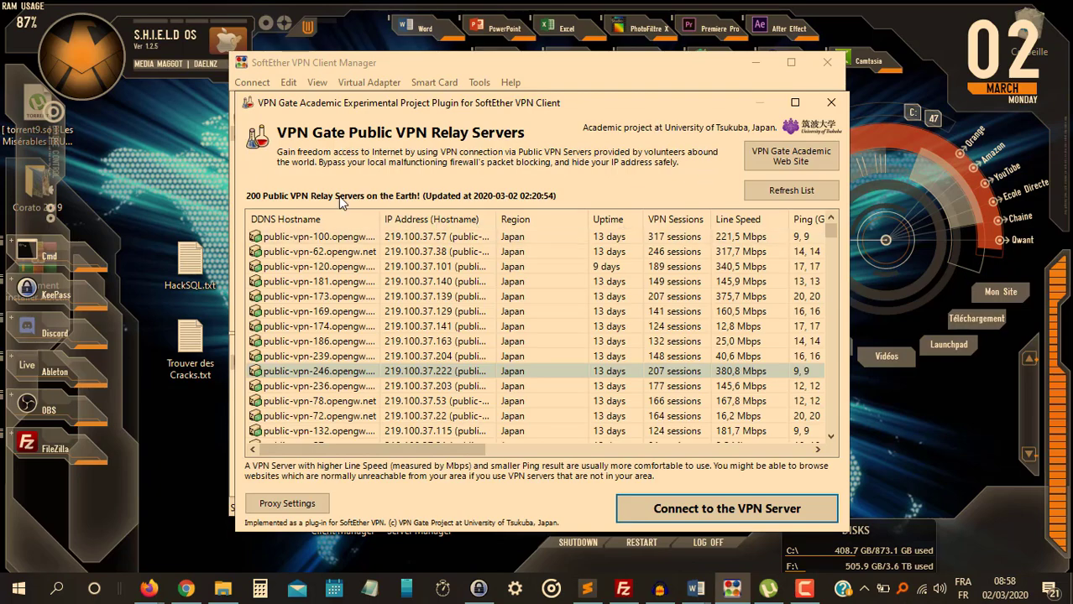
click(792, 103)
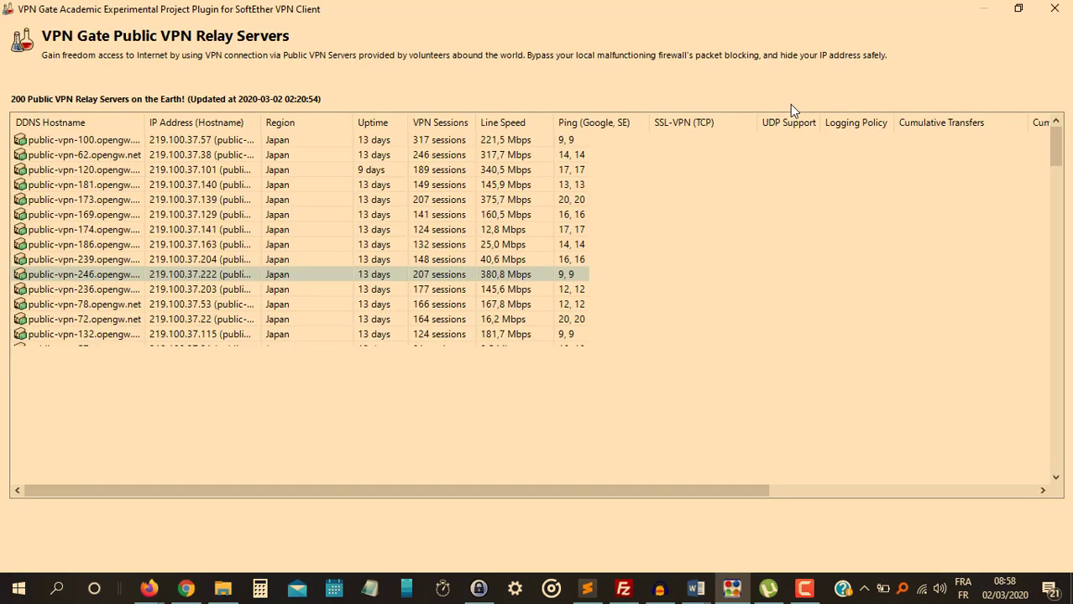
scroll(93, 302, down, 7)
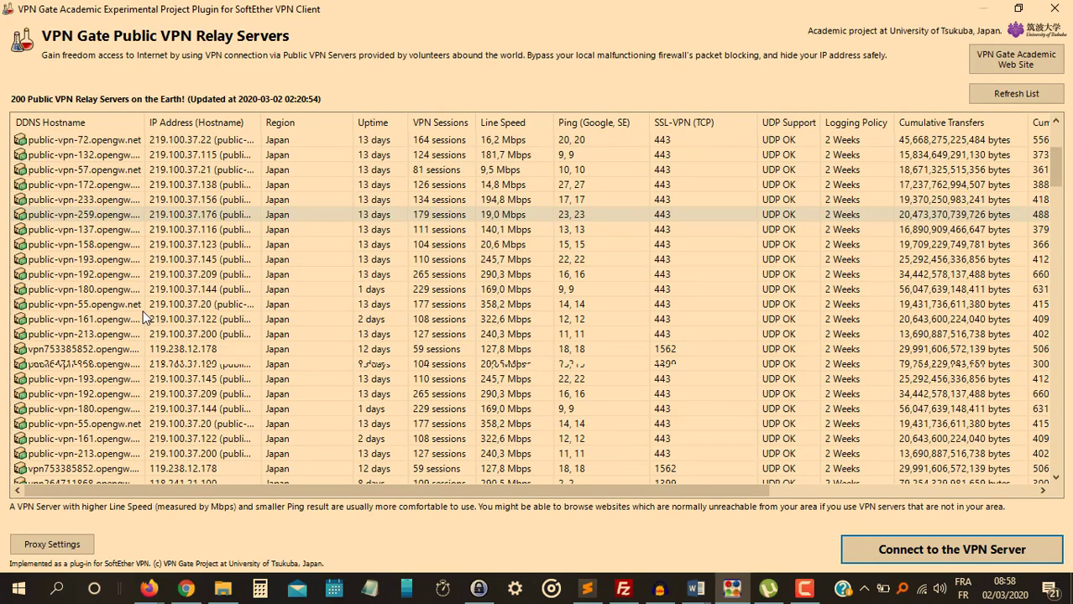
scroll(95, 297, up, 7)
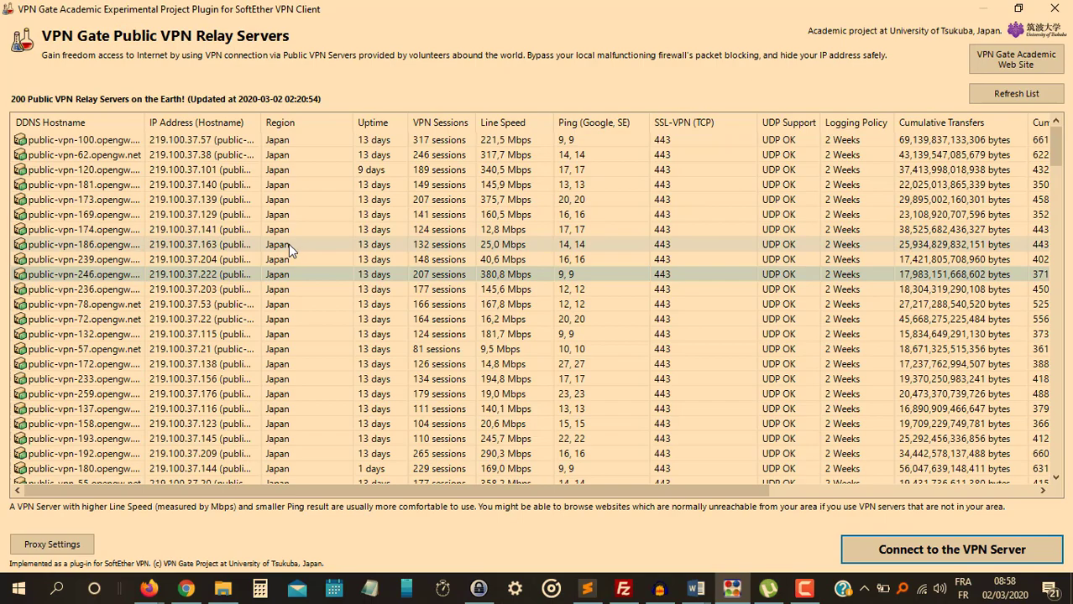
scroll(251, 273, down, 10)
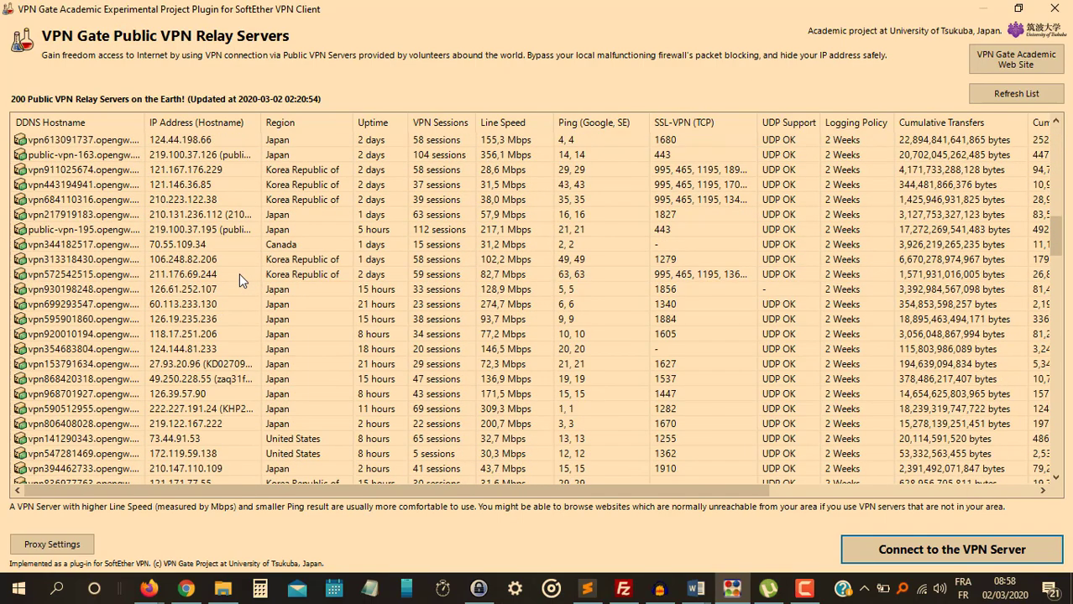
scroll(239, 273, down, 10)
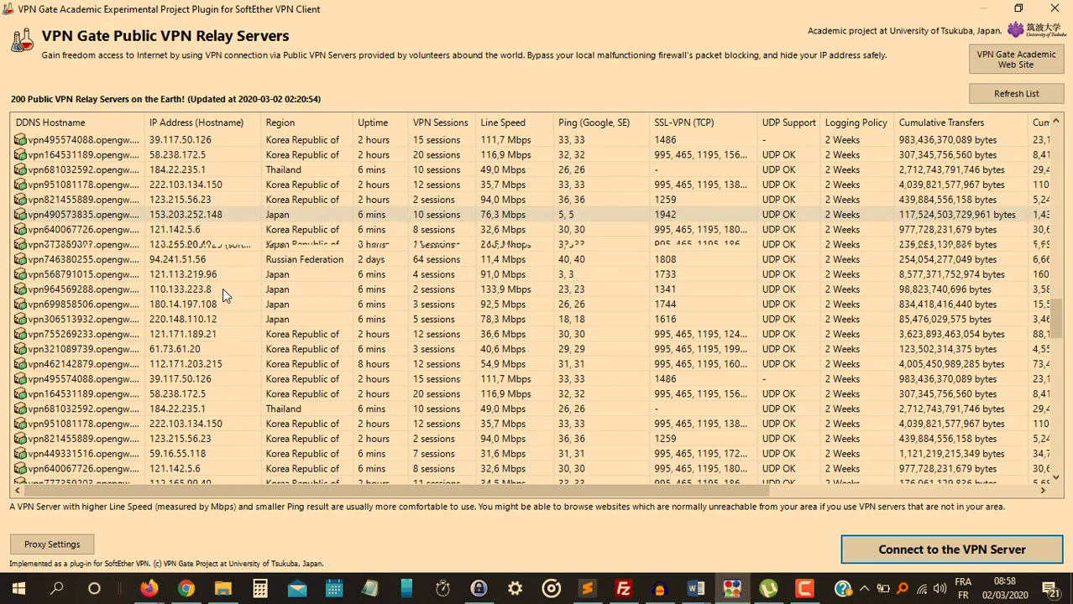
scroll(222, 292, down, 5)
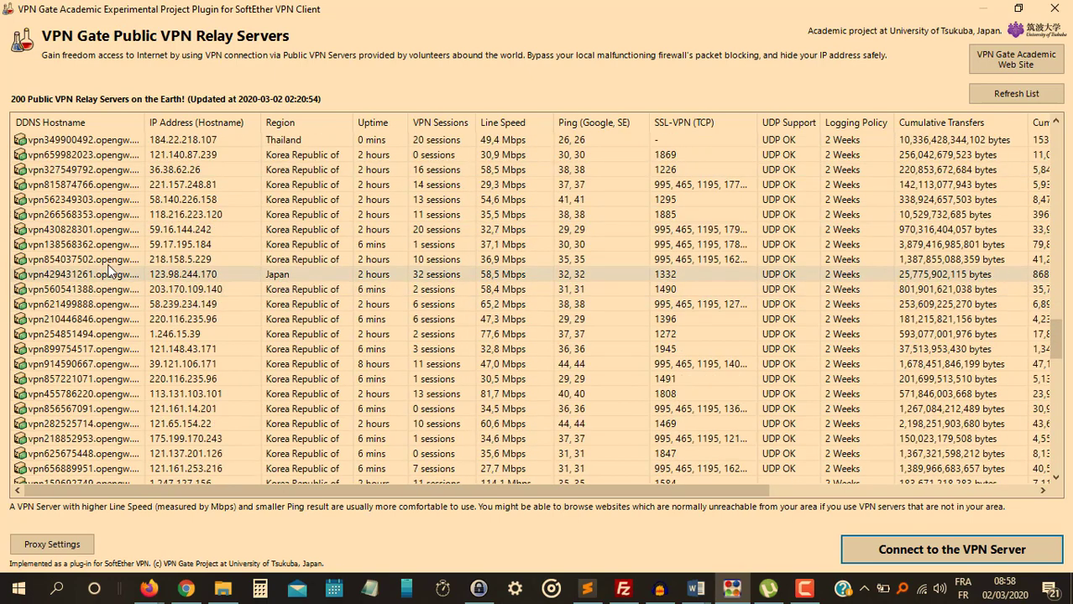
click(126, 245)
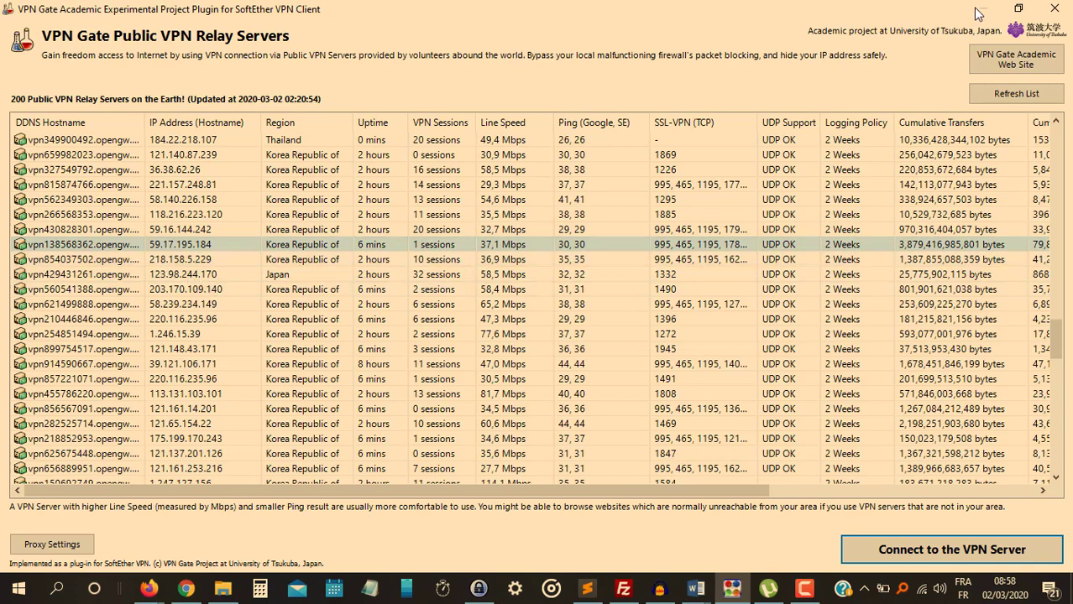
click(1018, 8)
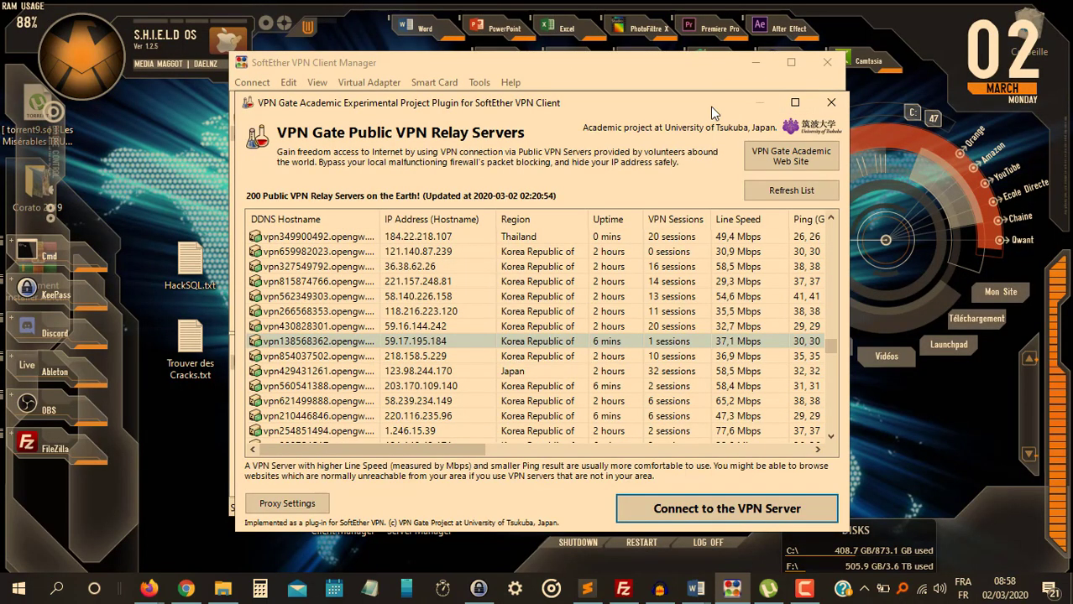
drag(445, 102, 451, 63)
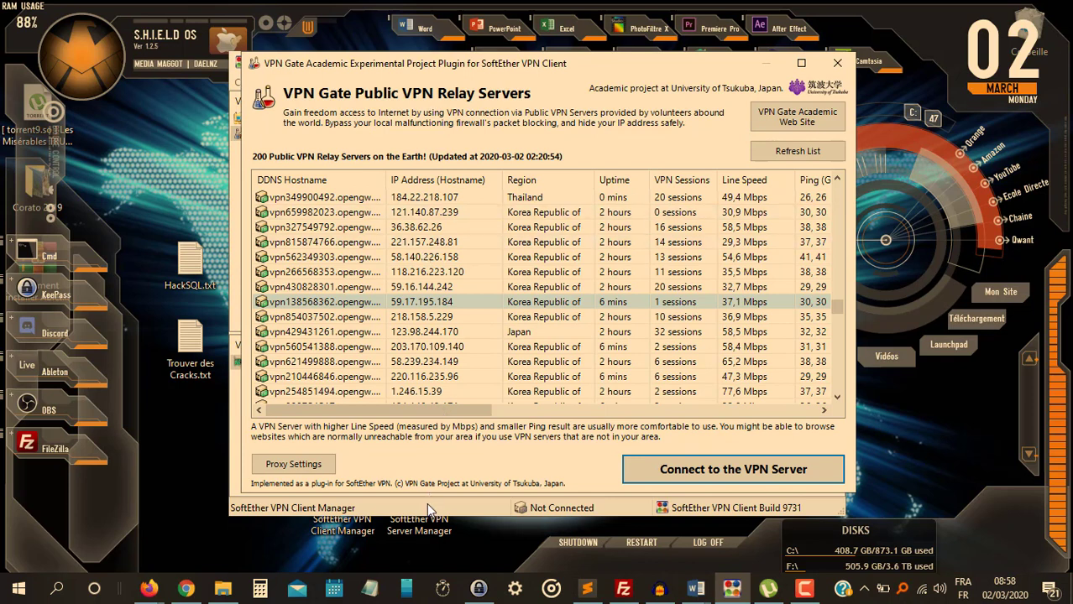
mouse_move(420, 523)
mouse_down()
mouse_move(181, 501)
mouse_move(412, 538)
mouse_up()
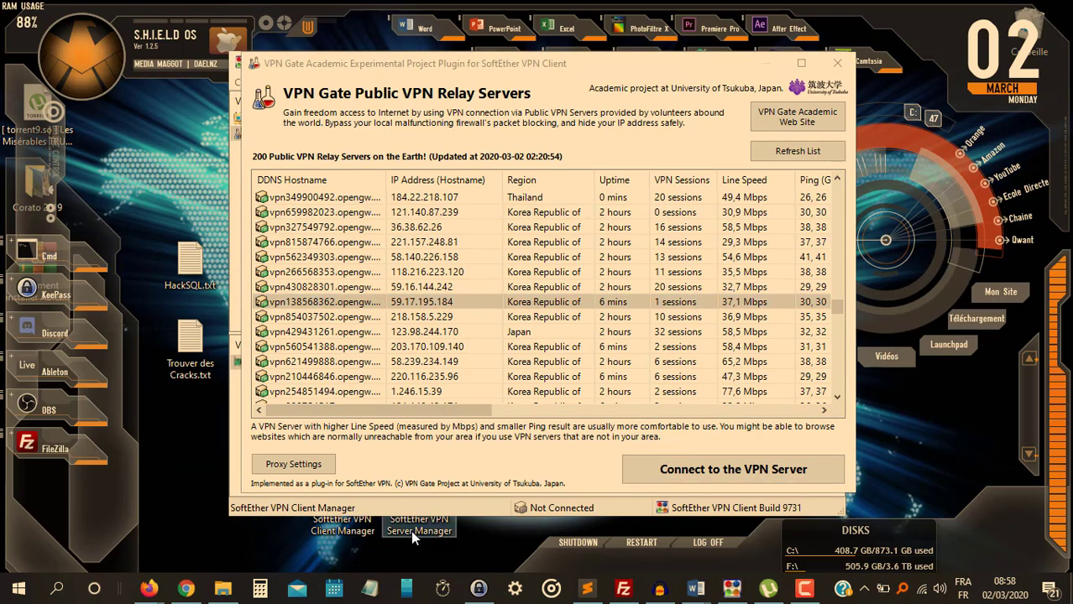
click(801, 63)
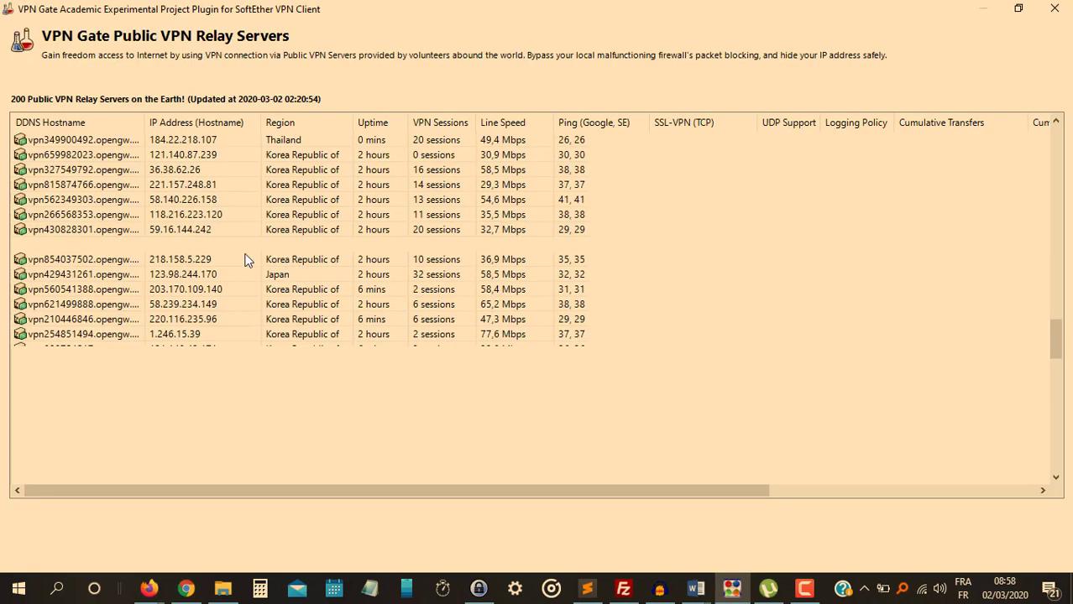
Refresh the list of public VPN relay servers and sort it by line speed from fastest to slowest.
click(96, 286)
click(105, 202)
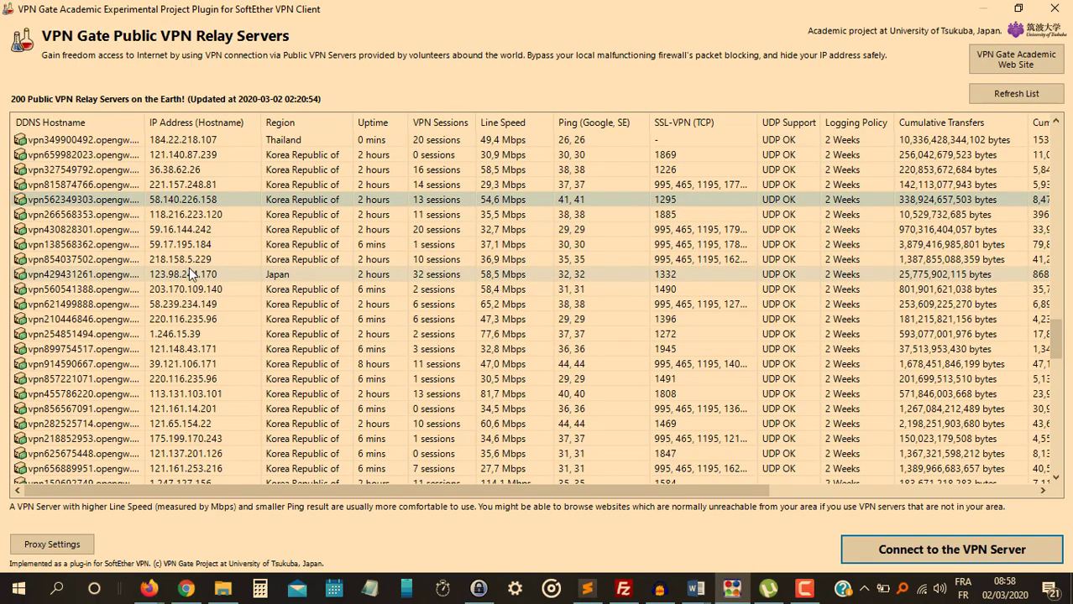
scroll(281, 195, up, 12)
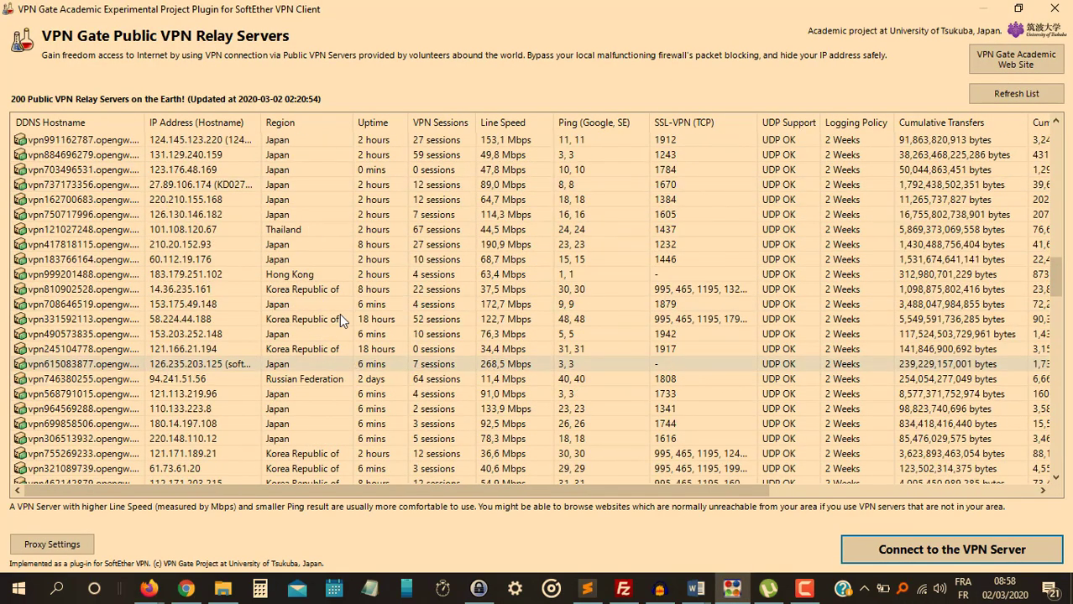
scroll(302, 332, down, 3)
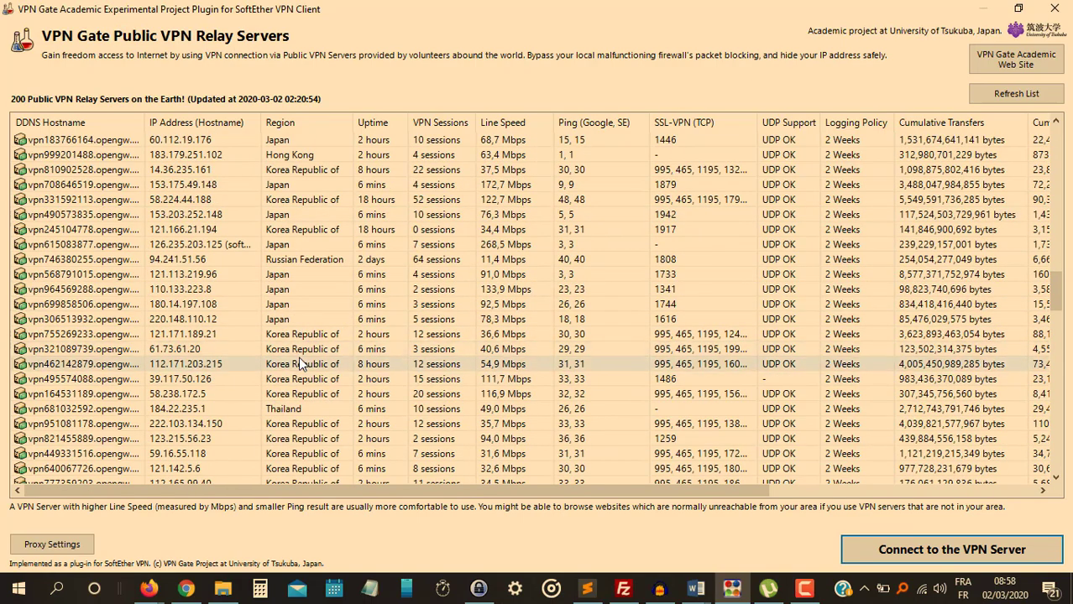
scroll(300, 340, up, 10)
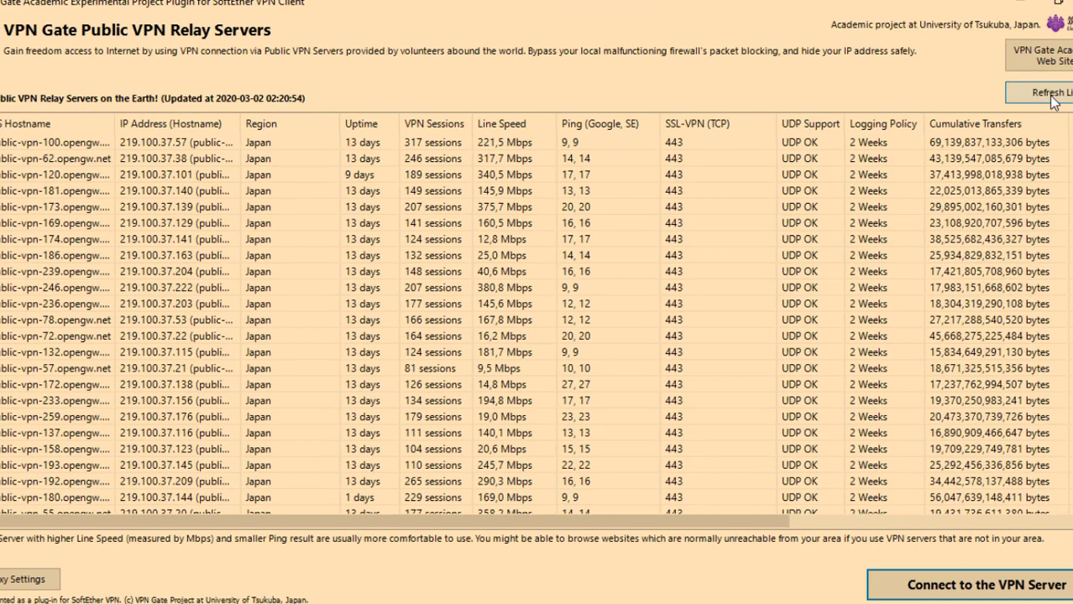
click(1011, 92)
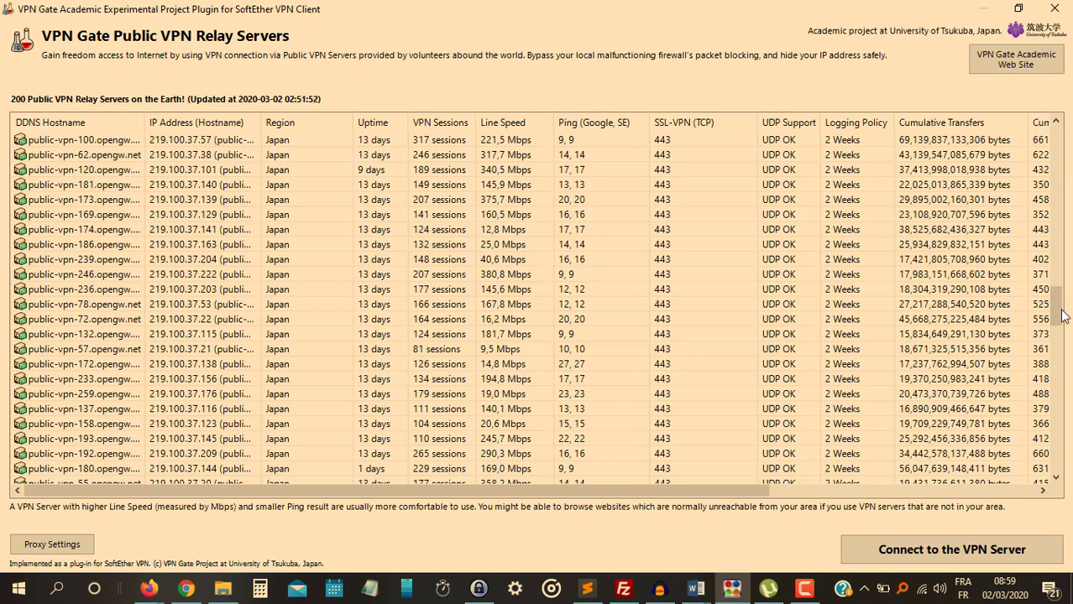
drag(1060, 311, 1059, 133)
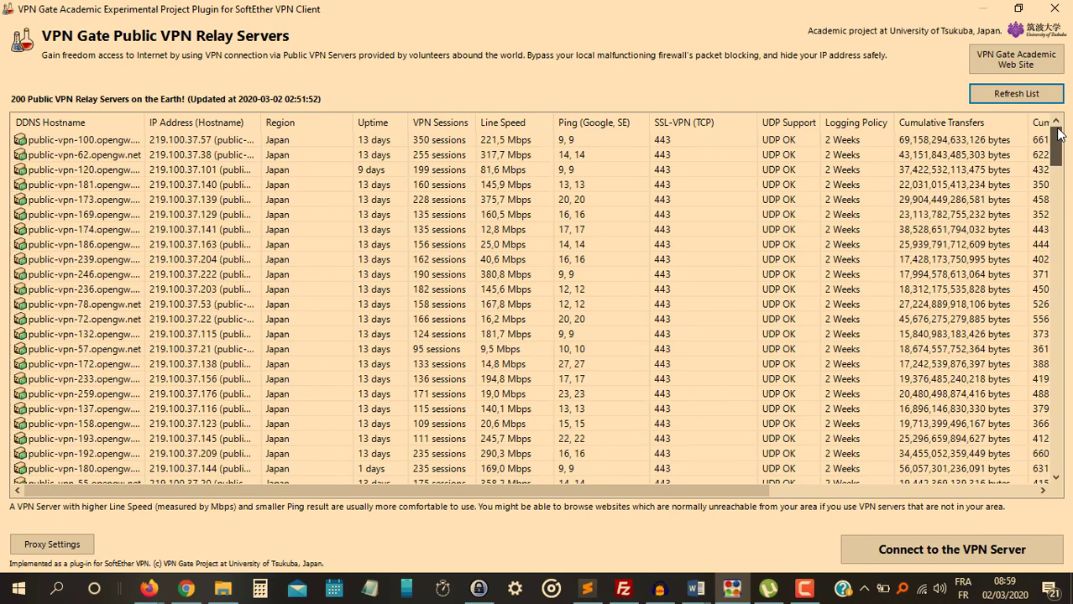
click(512, 122)
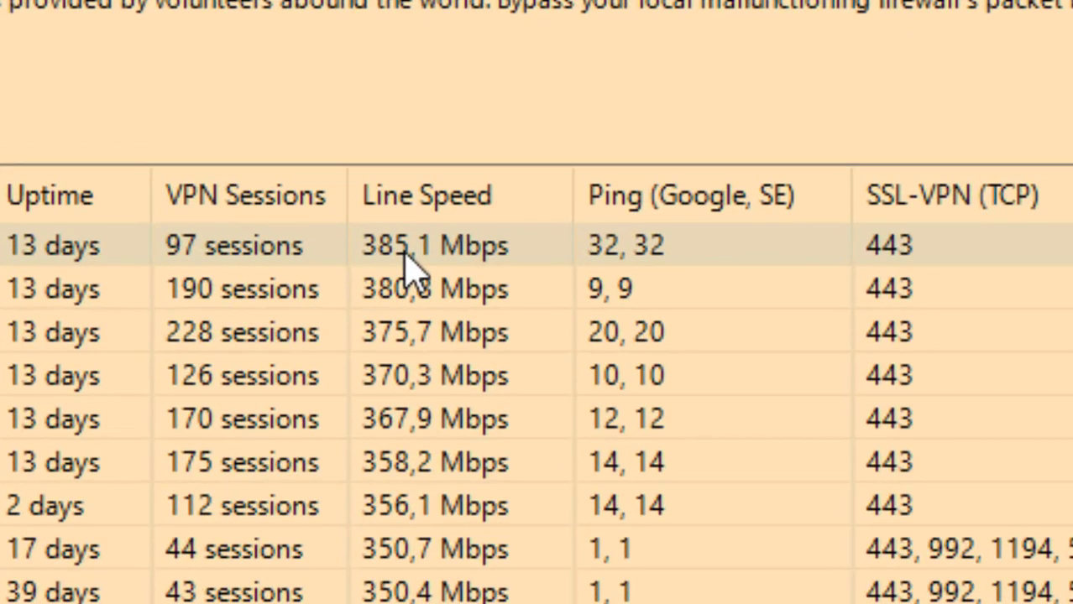
Select the Japanese relay server public-vpn-246, start connecting to it and agree to the VPN Gate caution notice.
click(408, 255)
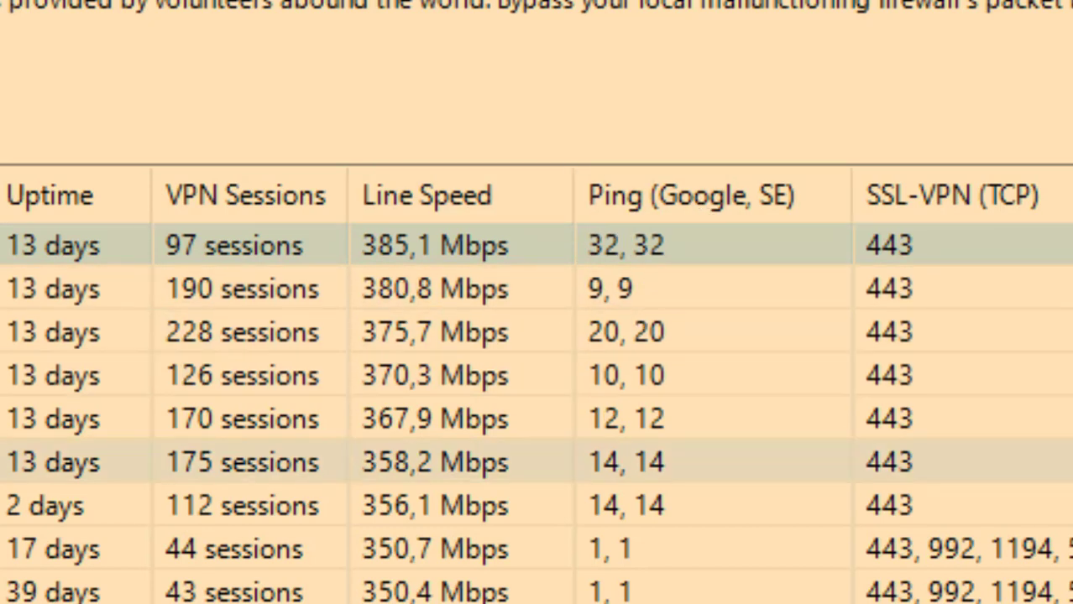
click(430, 292)
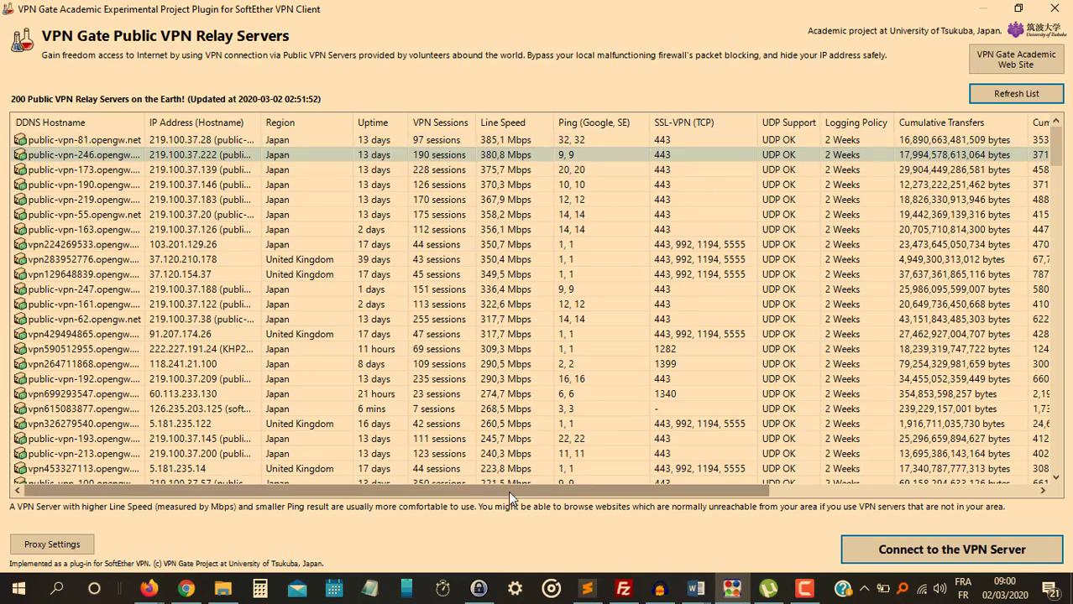
drag(508, 491, 261, 475)
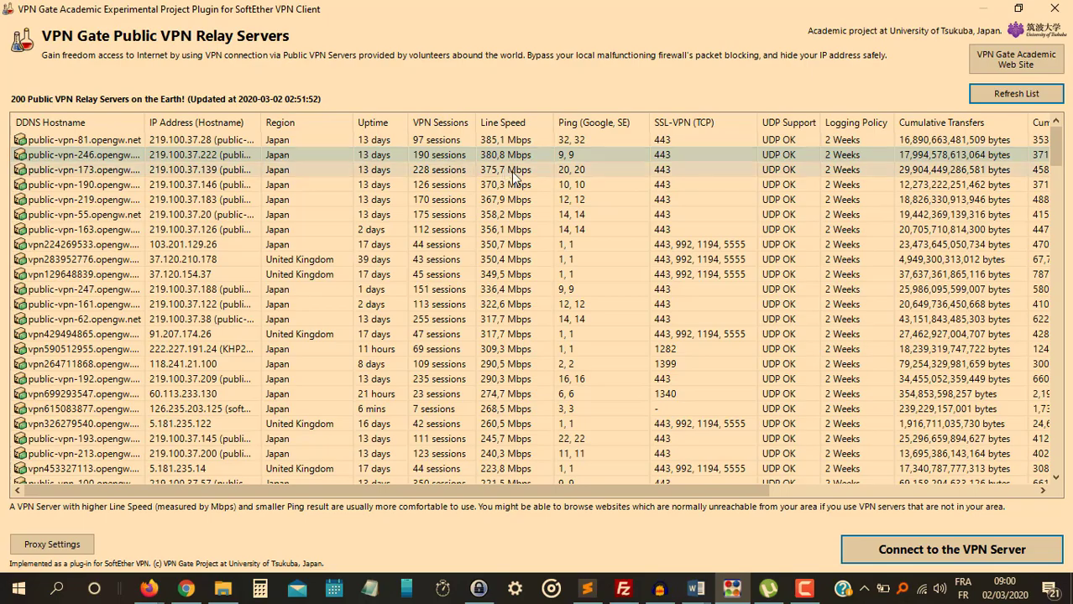
click(923, 546)
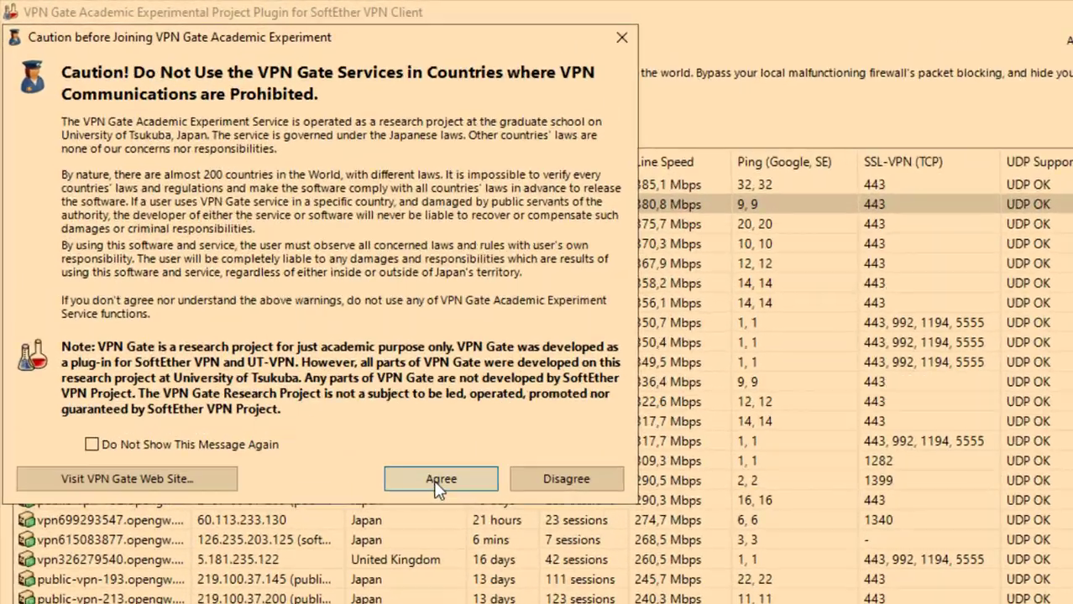
click(334, 363)
Try to connect to public-vpn-246.opengw.net using the TCP protocol (Ethernet over HTTPS VPN).
click(217, 317)
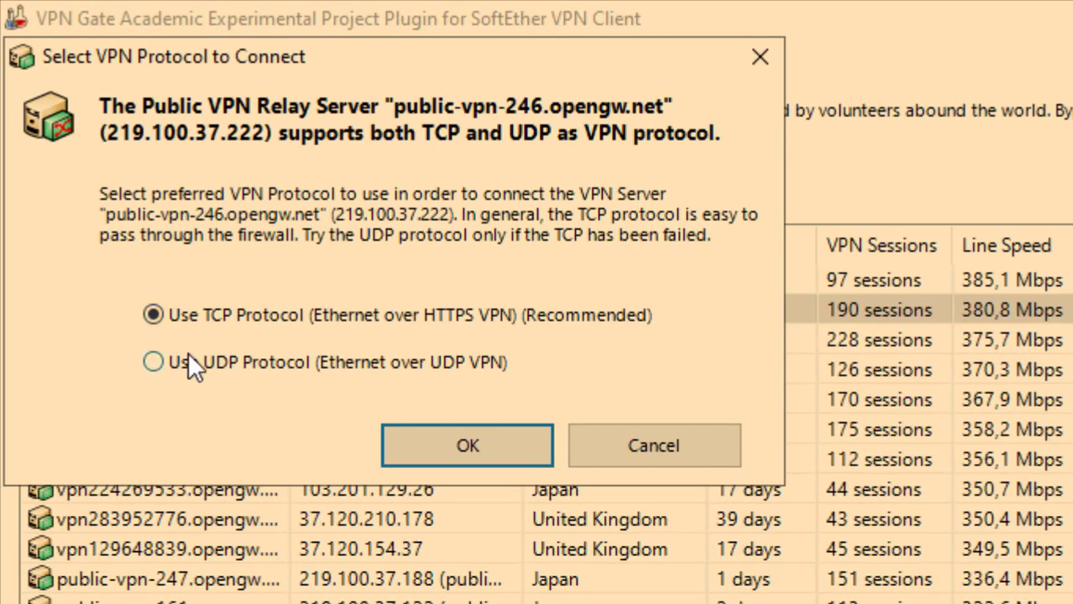
click(188, 353)
click(205, 319)
click(207, 356)
click(569, 318)
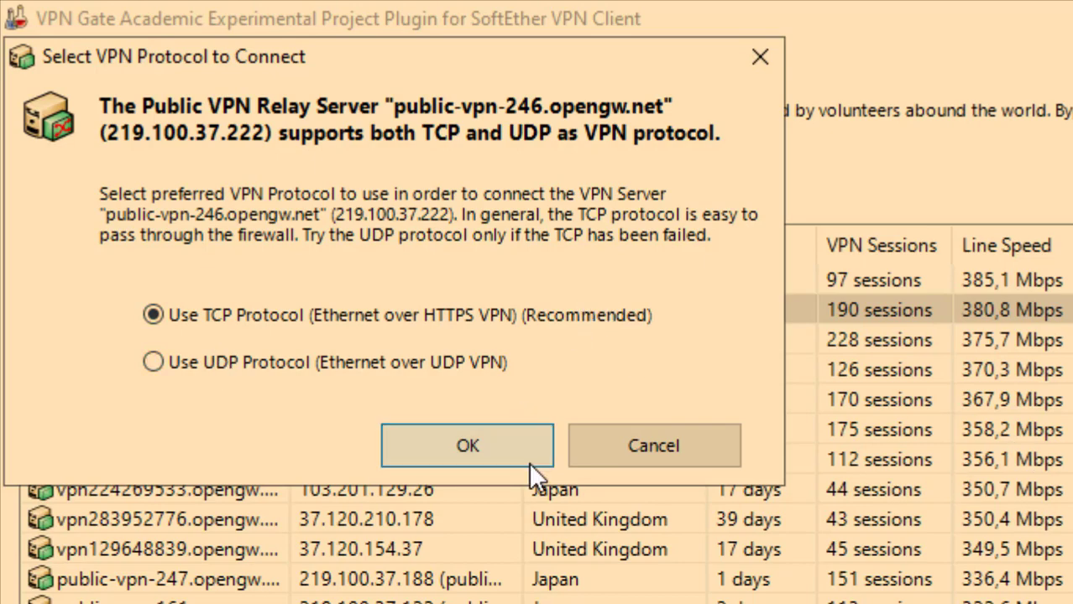
click(528, 459)
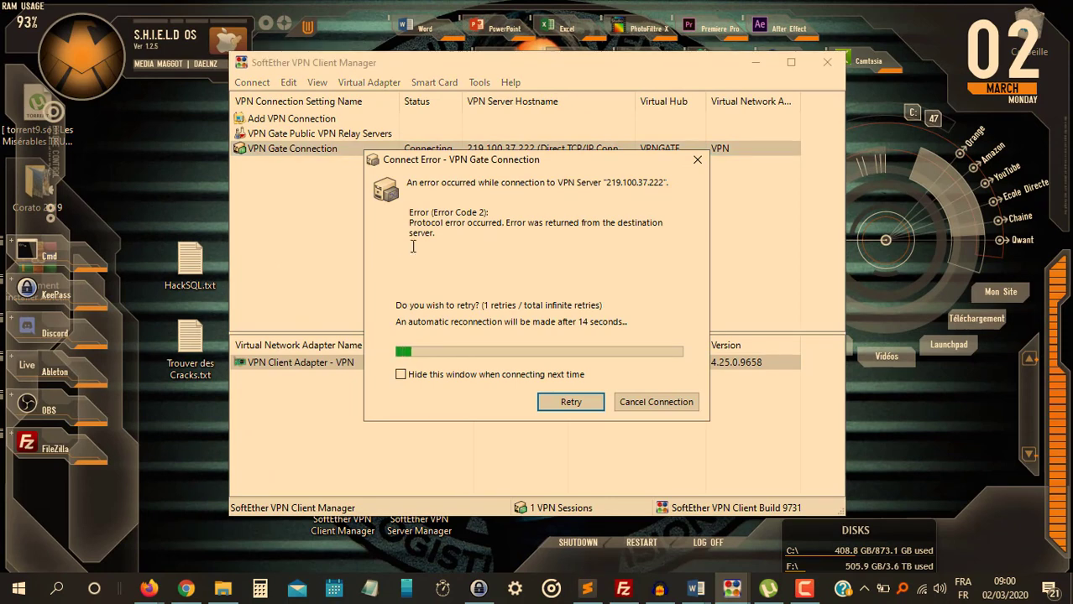
Retry the connection to VPN server 219.100.37.222 and cancel it.
click(571, 403)
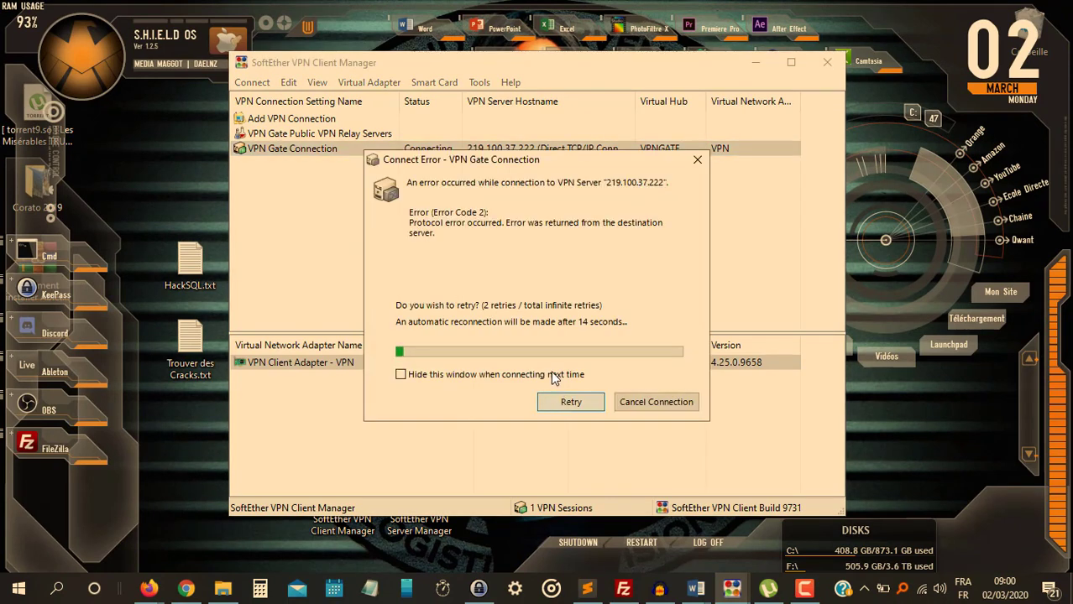
drag(412, 213, 424, 234)
click(424, 234)
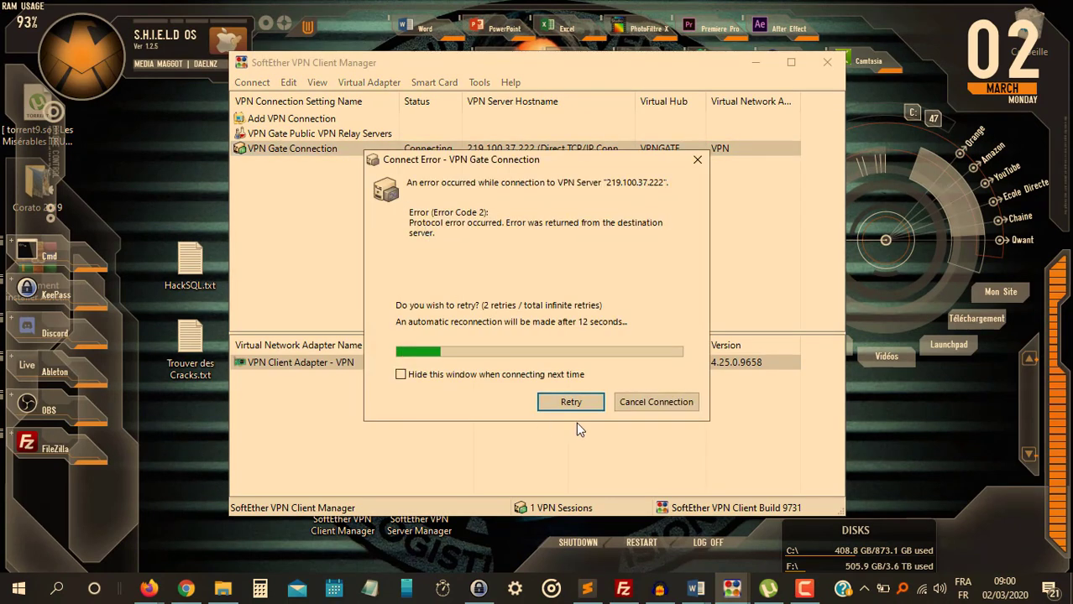
click(647, 403)
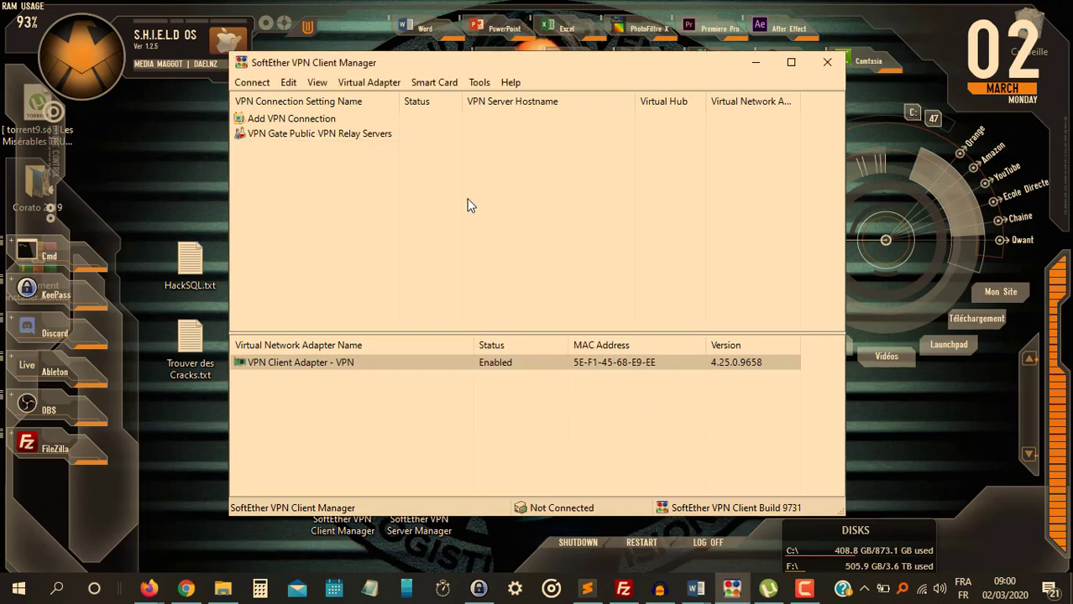
Reopen the VPN Gate relay server list, connect to public-vpn-246 using the UDP protocol and close the adapter status window.
click(363, 136)
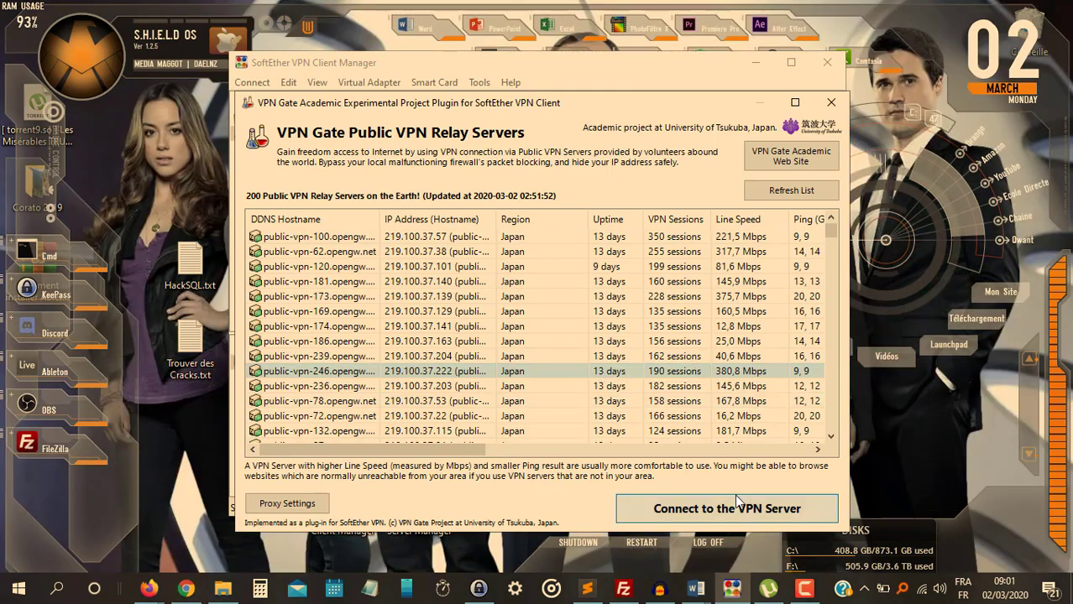
double_click(590, 375)
click(571, 460)
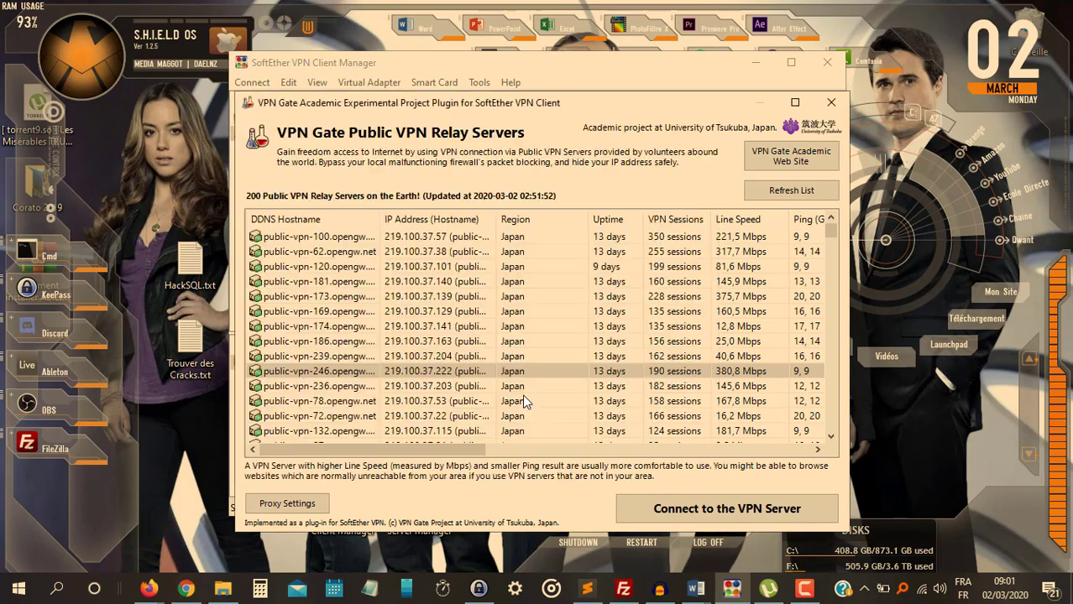
click(353, 279)
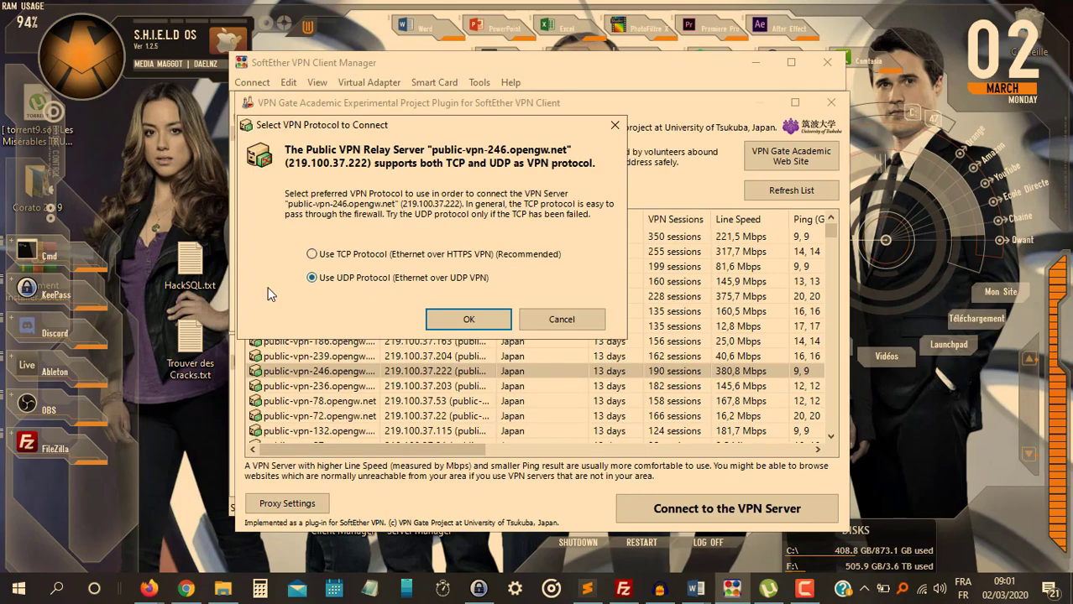
click(469, 317)
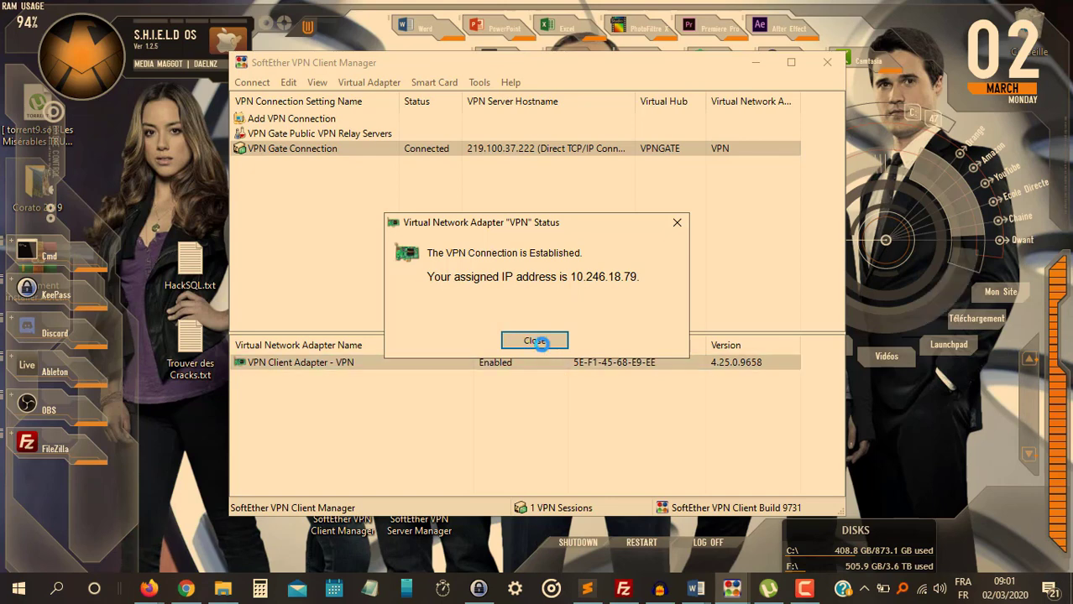
click(536, 340)
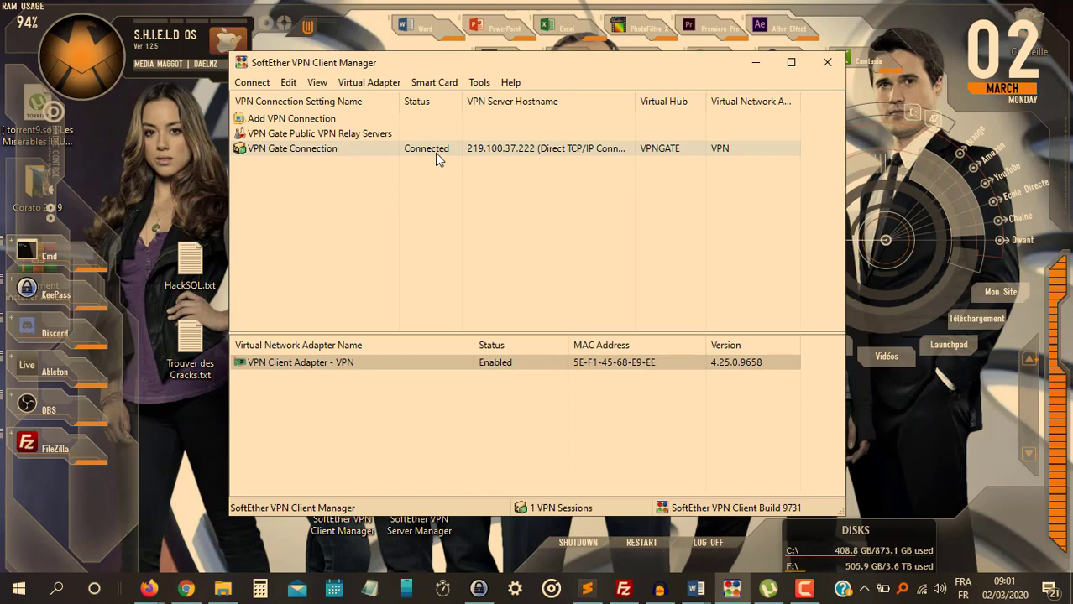
Switch to Firefox and request monip.org in a new tab.
click(185, 589)
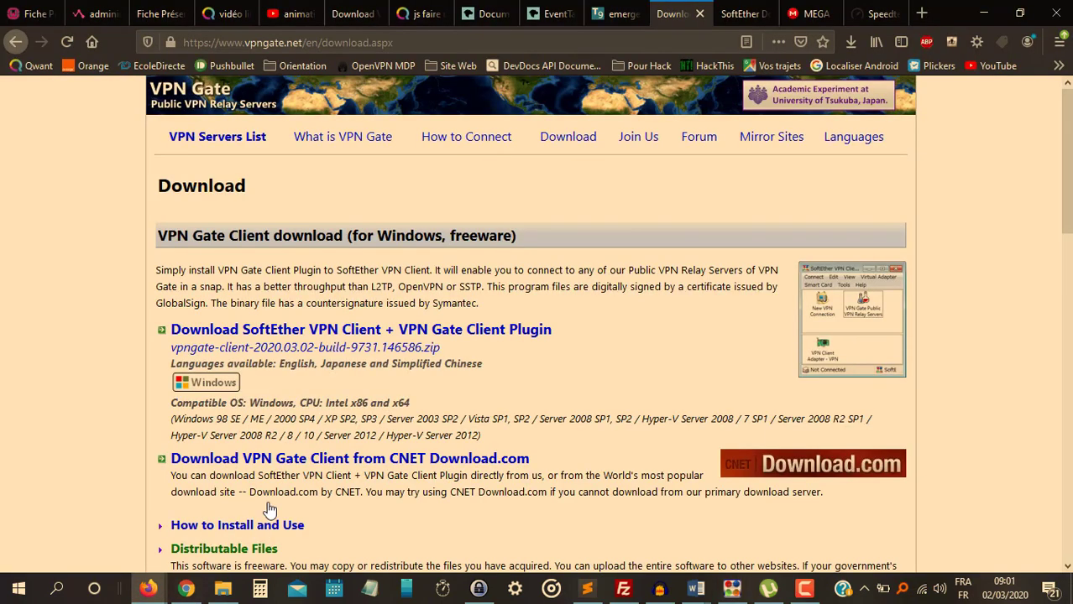
click(928, 16)
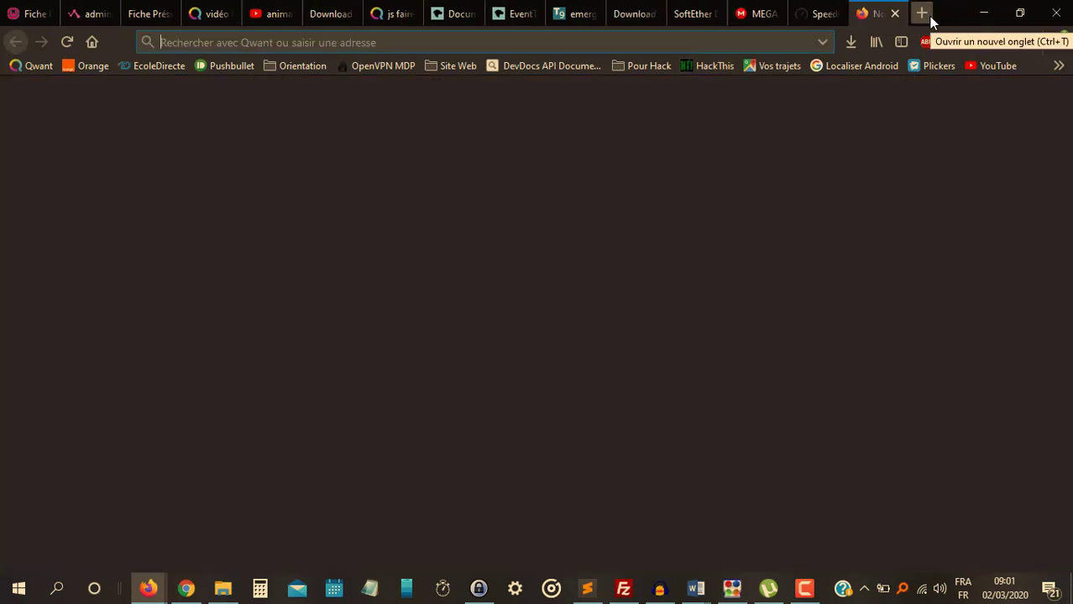
text(monip)
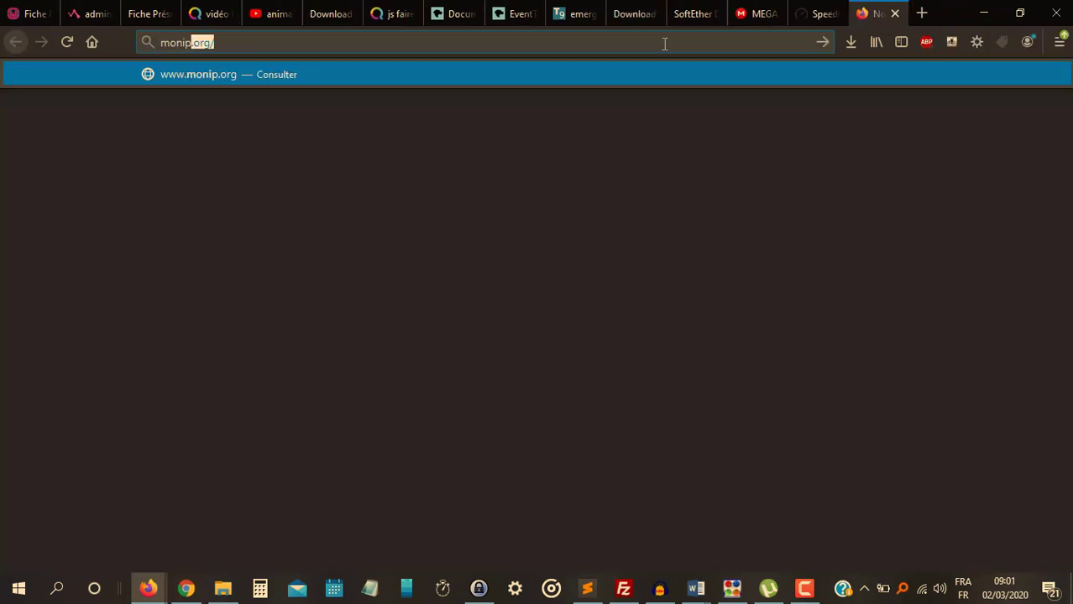
key(Return)
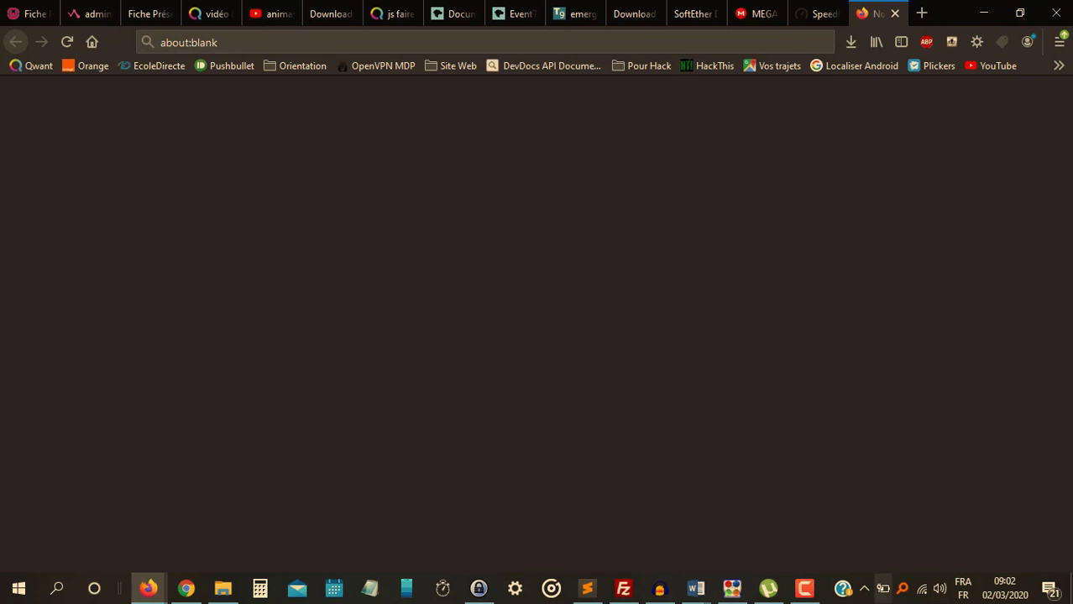
Bring up SoftEther VPN Client Manager and check the VPN Gate connection and the VPN adapter.
mouse_move(916, 593)
click(738, 597)
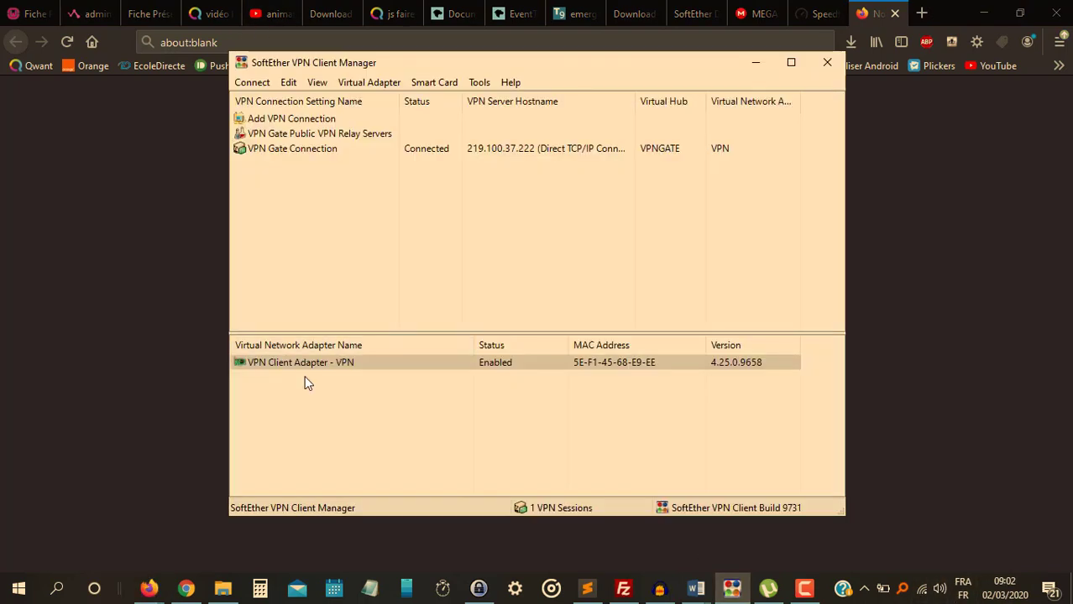
click(331, 367)
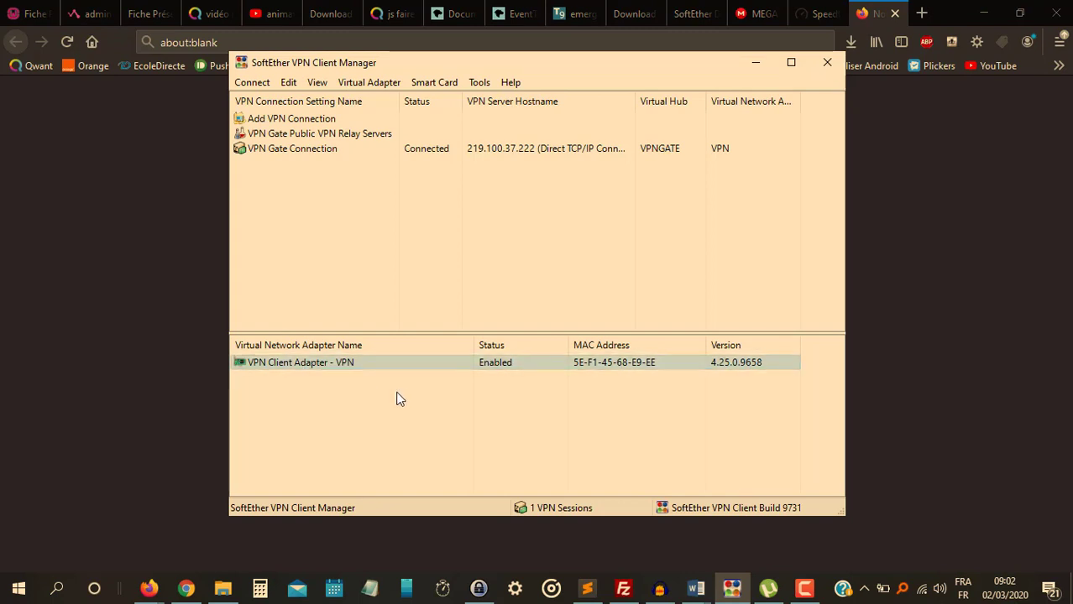
click(397, 392)
click(575, 43)
text(www.monip.org)
key(Return)
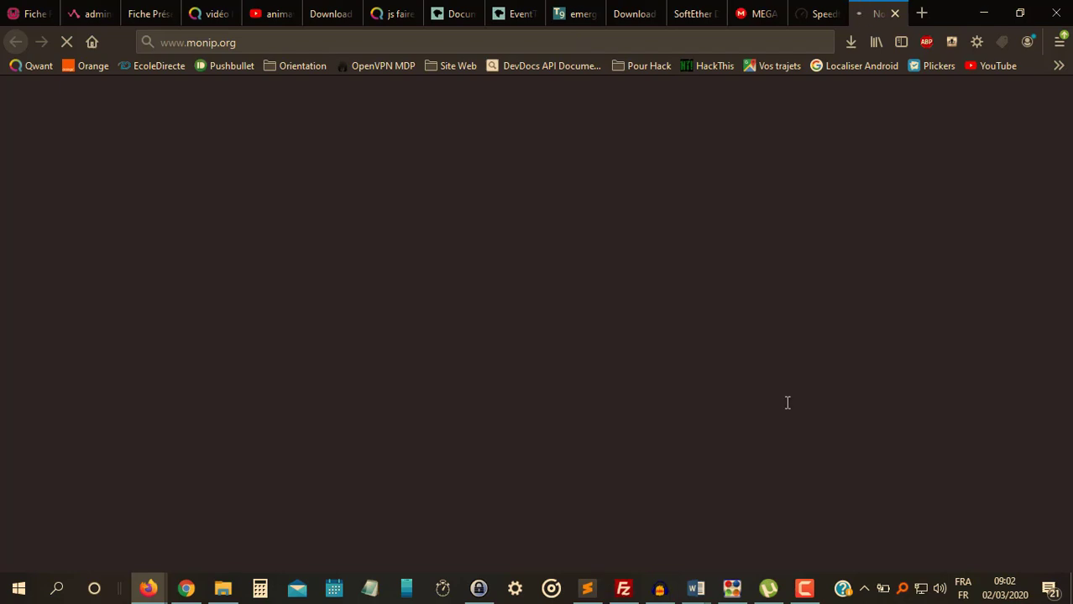
mouse_move(925, 596)
click(267, 51)
key(Return)
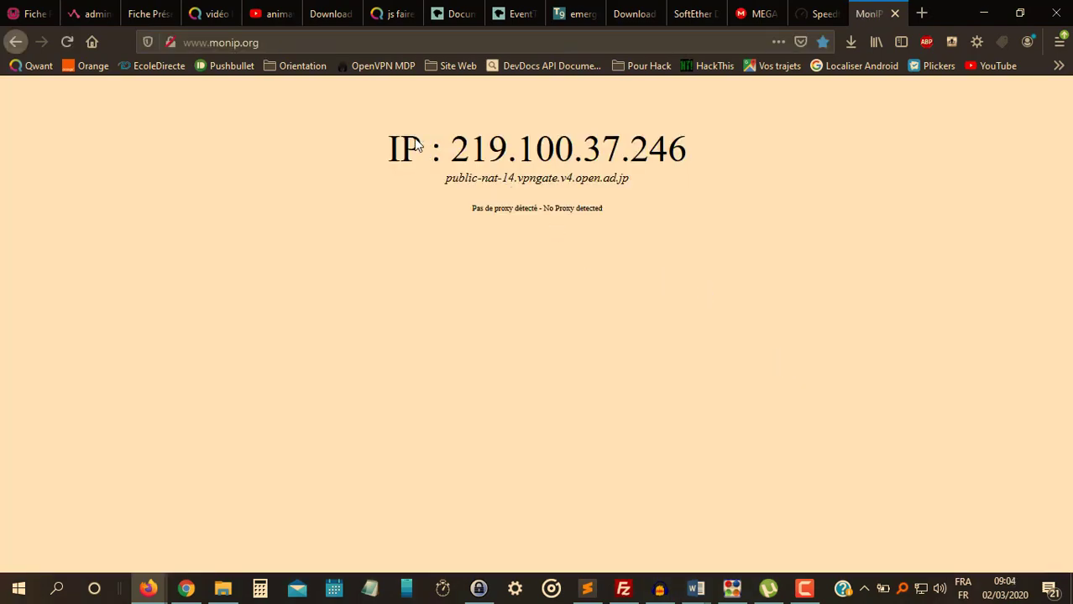
drag(402, 150, 589, 162)
click(458, 161)
click(597, 160)
Switch to the Speedtest tab and examine the ping, download and upload results along with the test server's location.
click(823, 15)
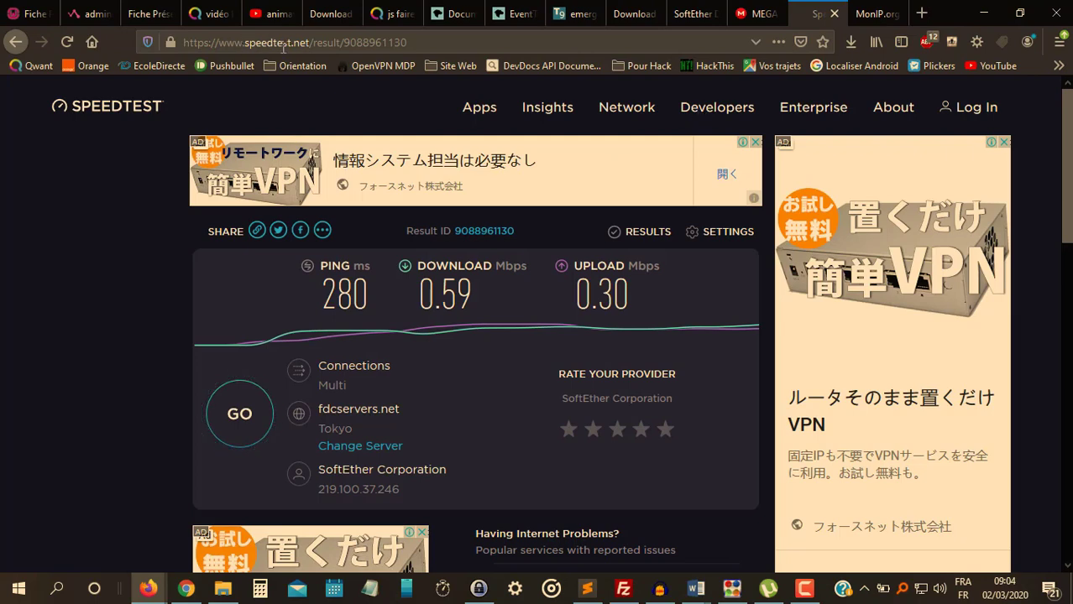
scroll(521, 306, down, 2)
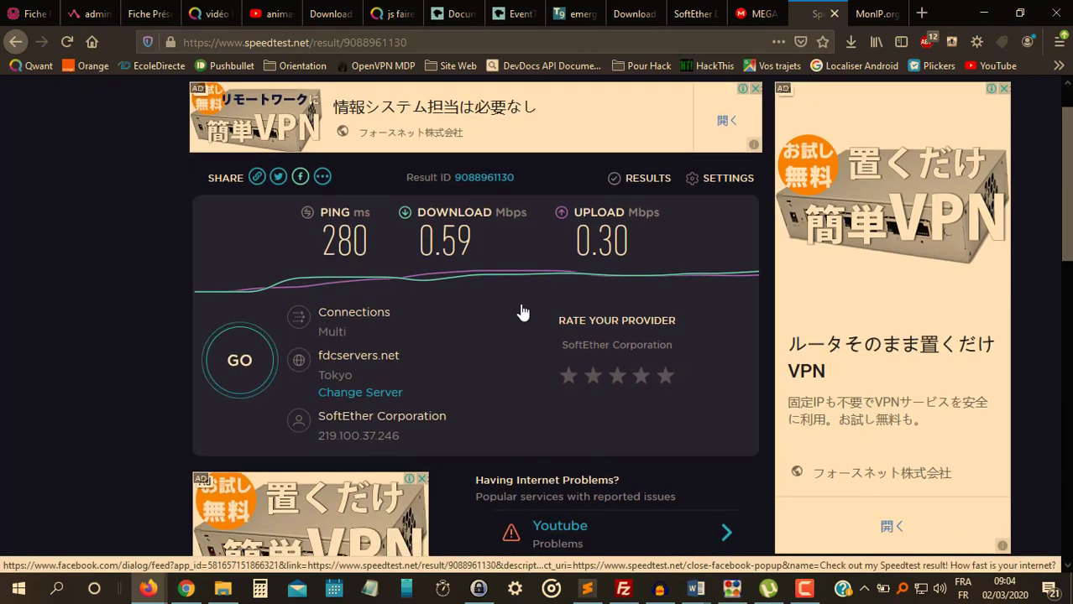
scroll(544, 275, down, 2)
scroll(265, 108, down, 1)
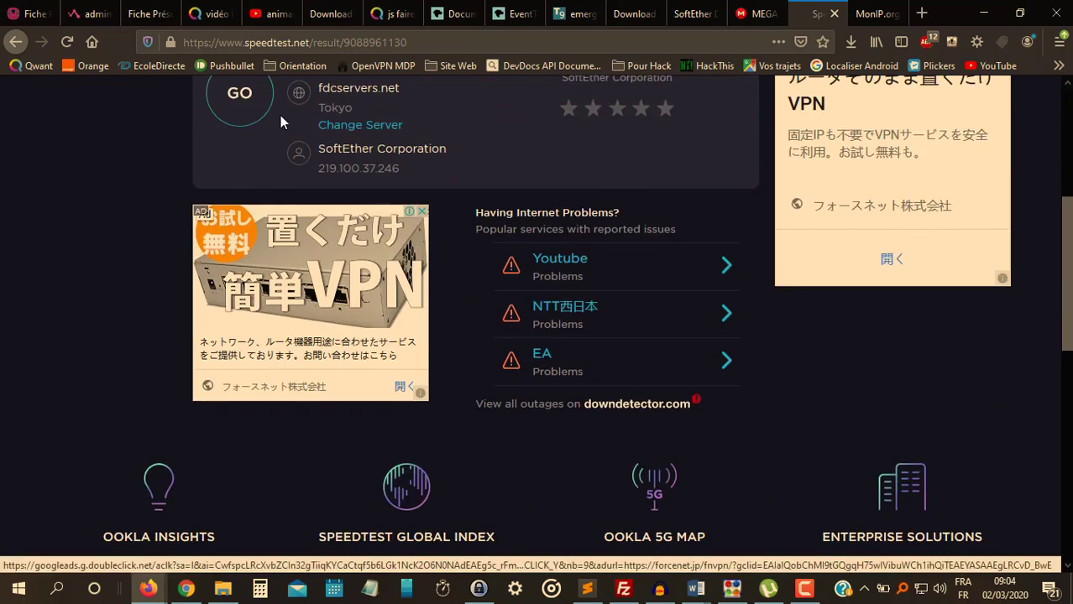
scroll(280, 115, up, 4)
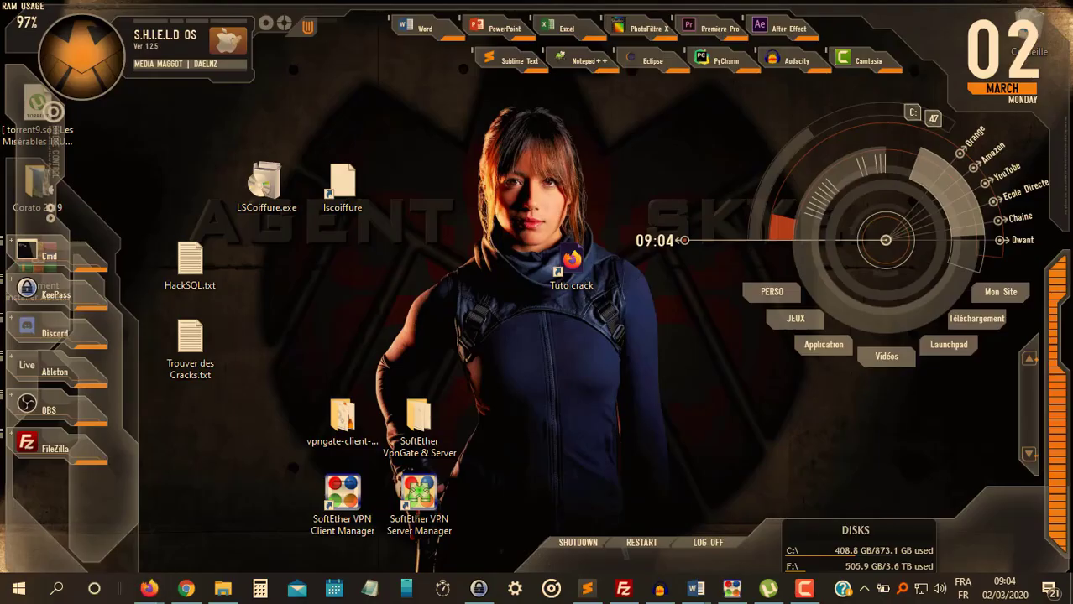
Bring up SoftEther VPN Client Manager, disconnect the VPN Gate Connection and minimize the manager.
click(994, 13)
click(732, 588)
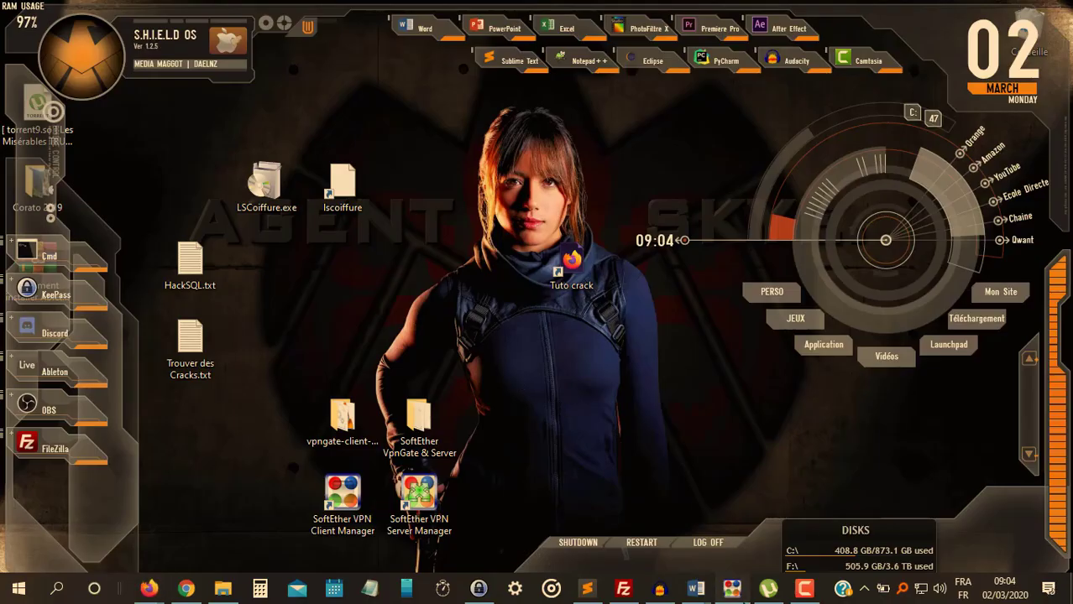
drag(283, 190, 521, 216)
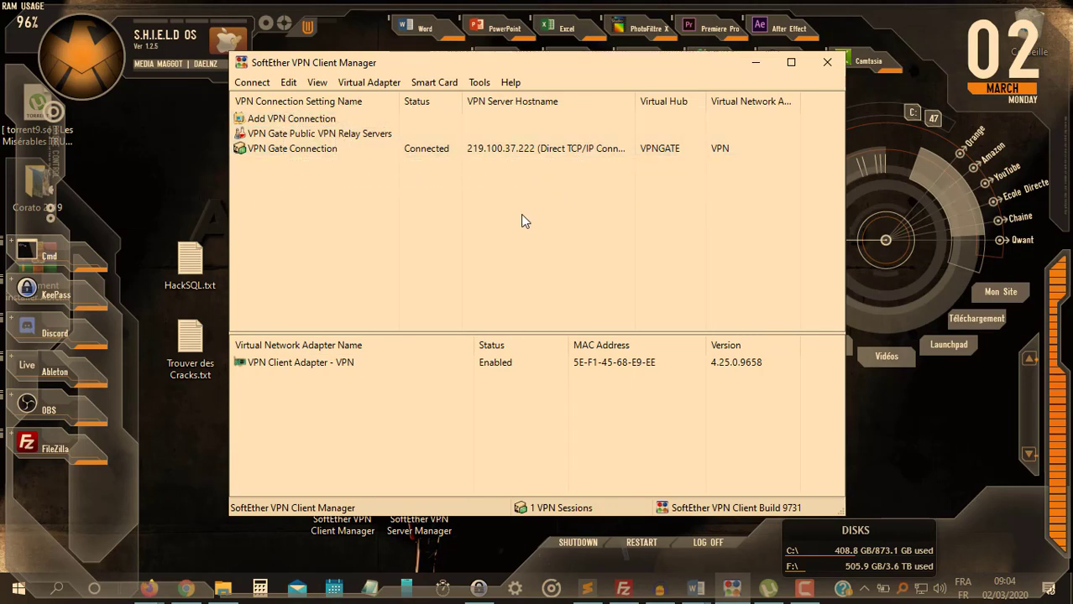
click(375, 154)
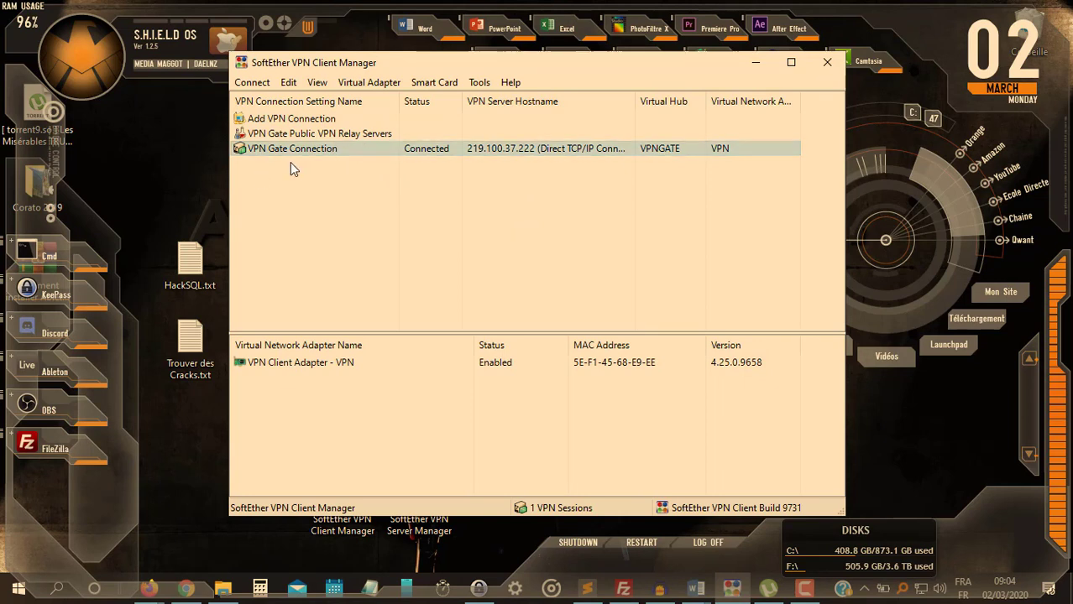
right_click(342, 152)
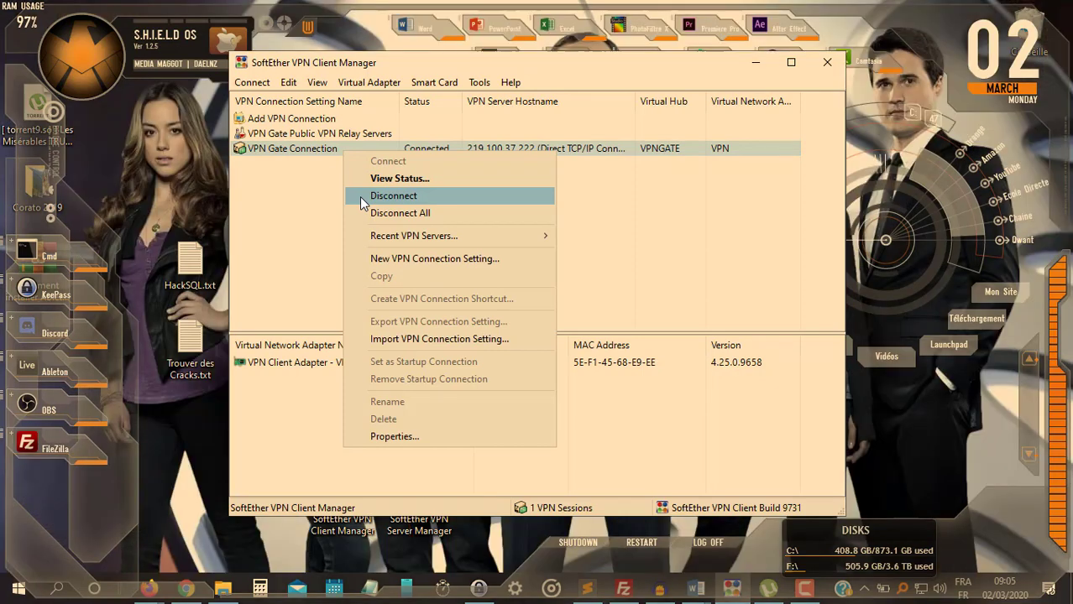
click(360, 202)
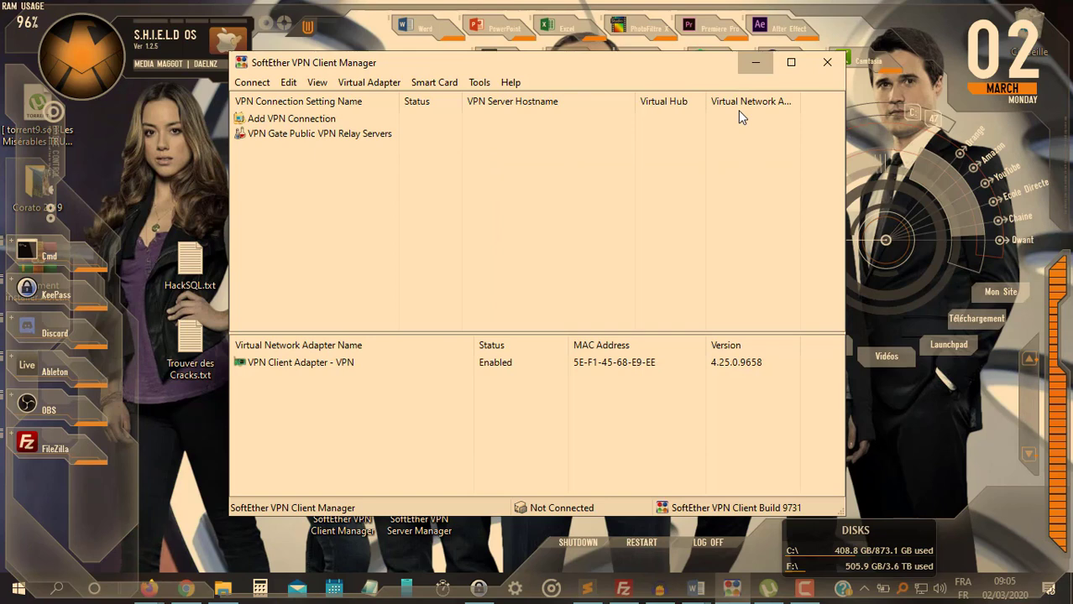
click(755, 64)
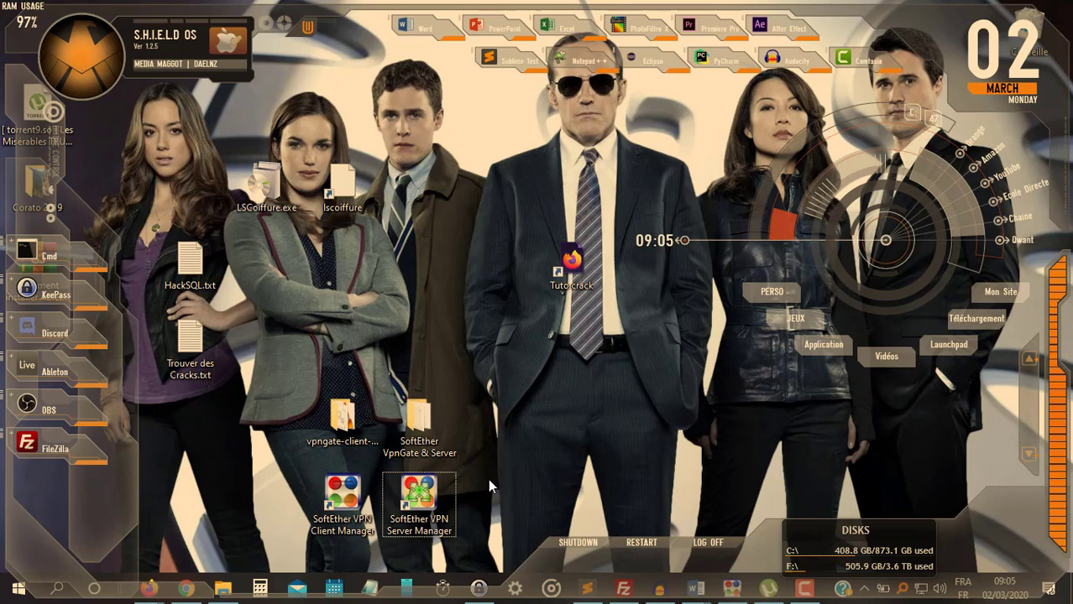
Switch to the SoftEther Download Center page in Firefox and review its software, component and platform selections.
click(151, 594)
mouse_move(151, 592)
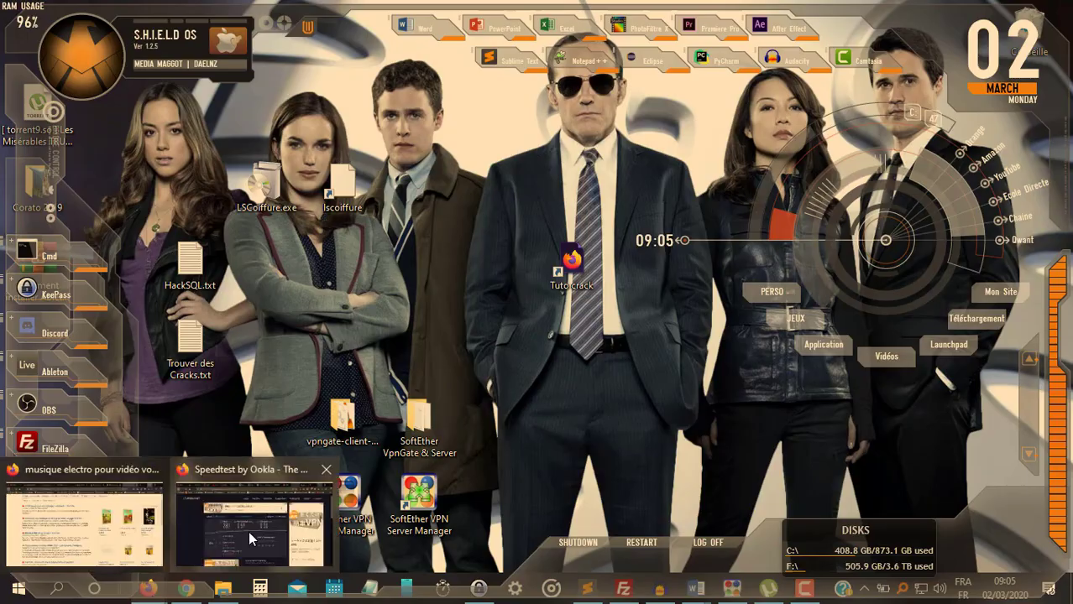
click(248, 531)
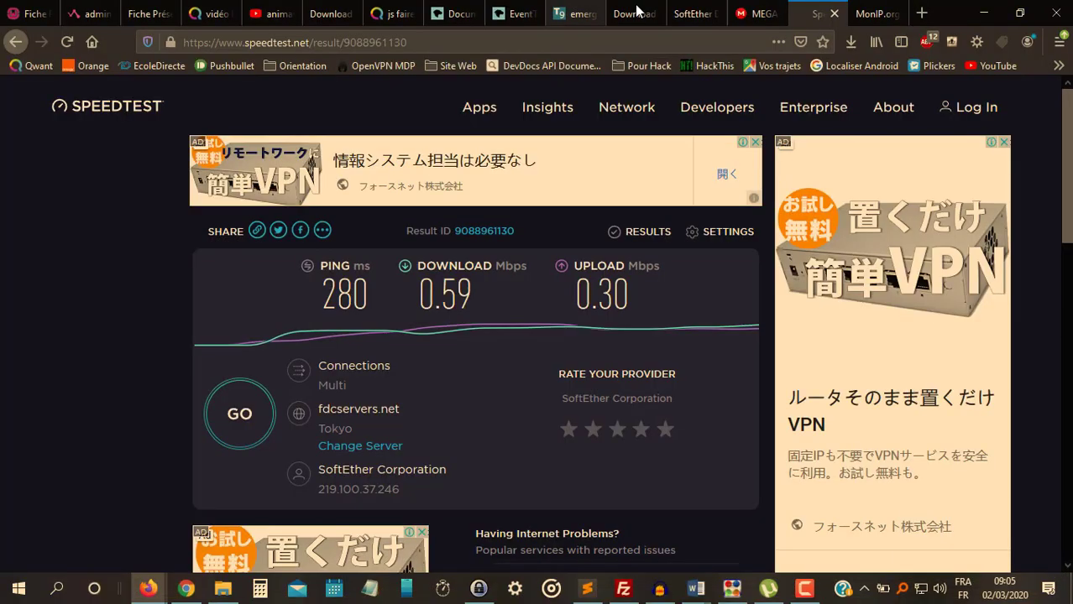
click(688, 17)
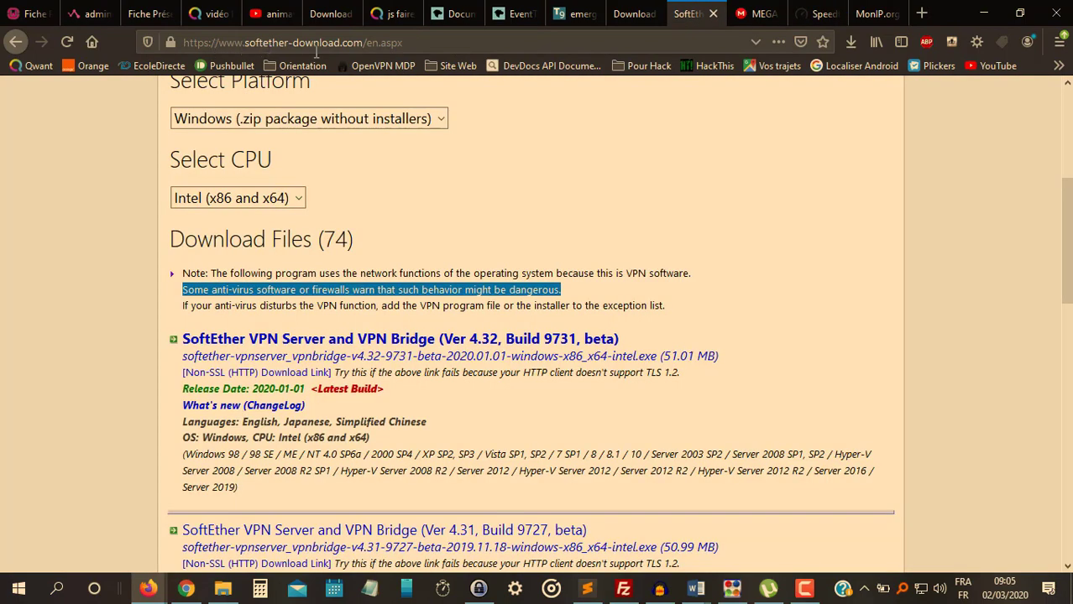
scroll(423, 214, up, 4)
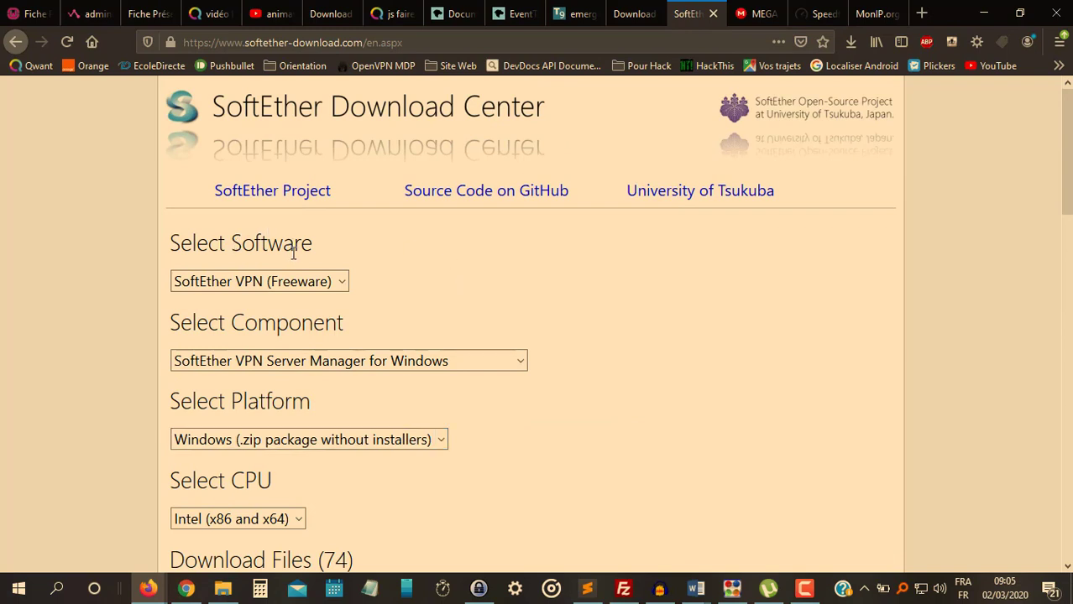
drag(229, 244, 294, 244)
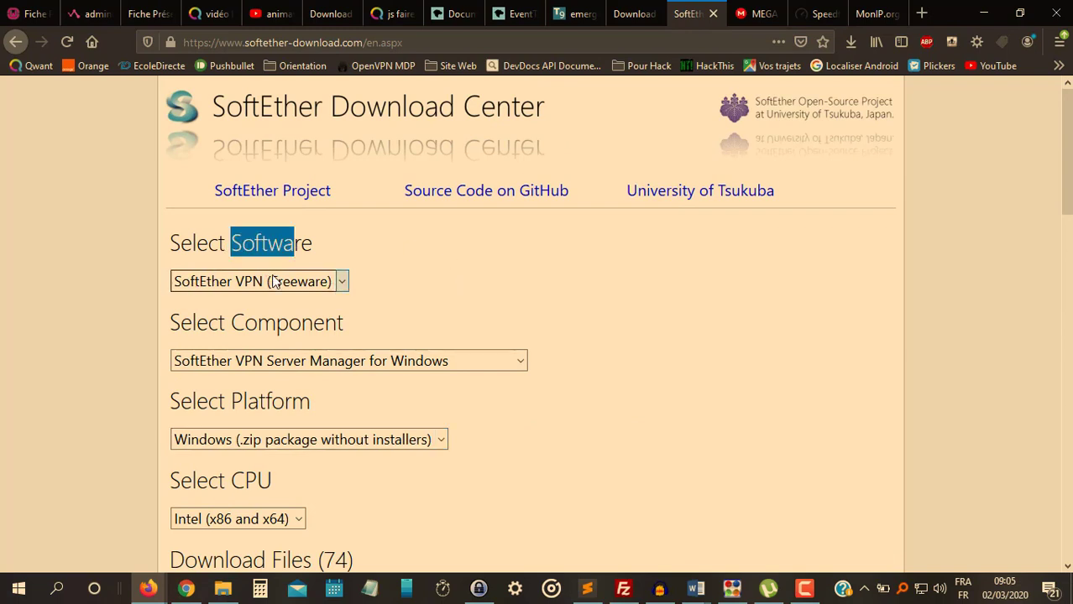
click(306, 247)
scroll(299, 248, down, 2)
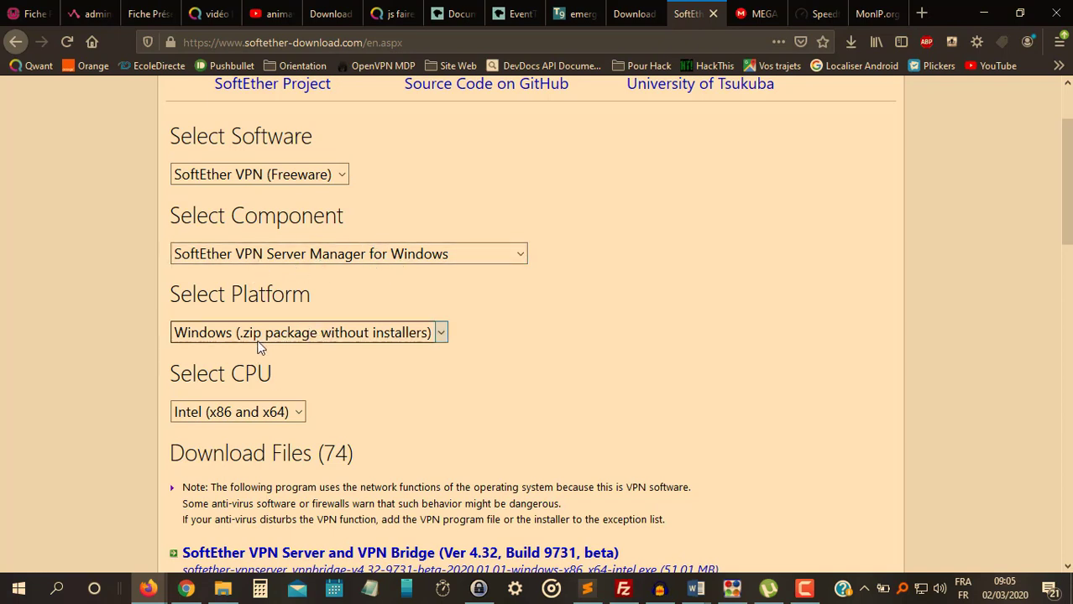
Set the download platform to Windows and request the SoftEther VPN Server and VPN Bridge Ver 4.32, Build 9731 beta installer.
click(441, 333)
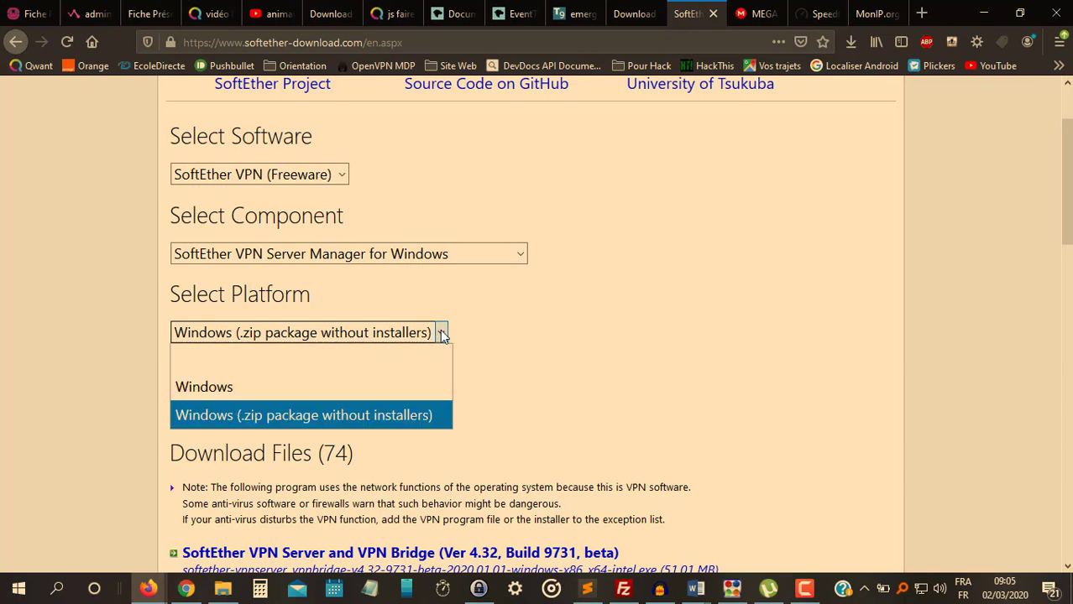
click(228, 388)
scroll(508, 410, down, 5)
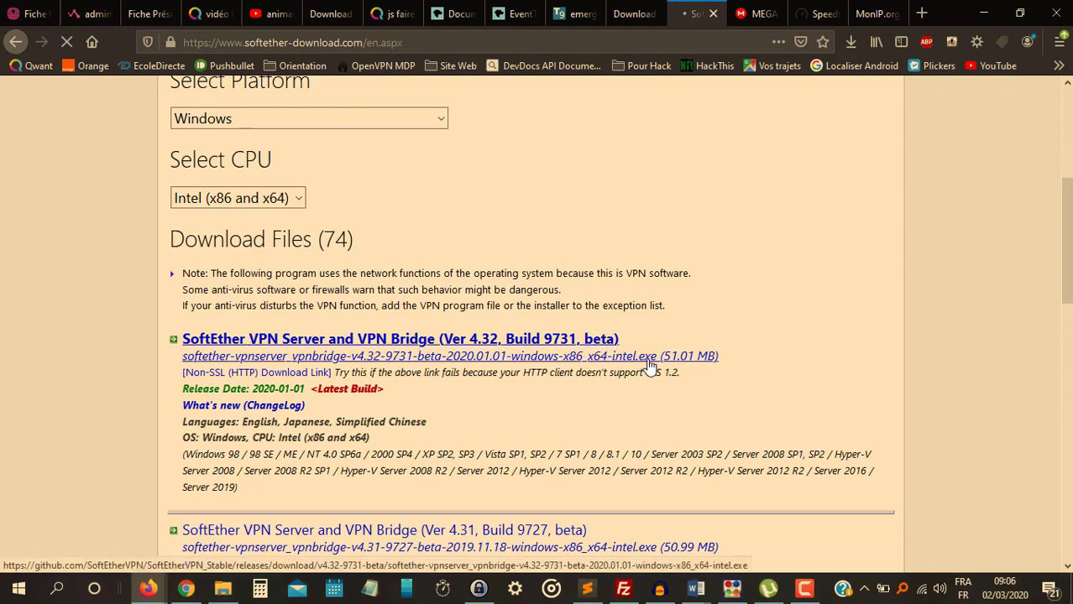
click(648, 358)
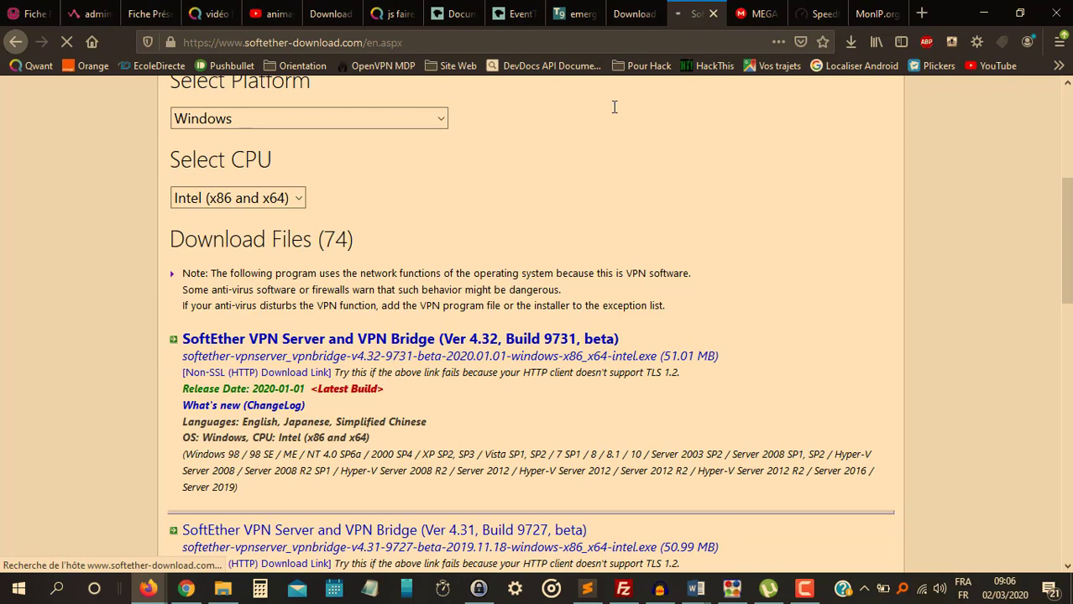
Check the SoftEther VpnGate & Server.rar download page on MEGA and open the SoftEther VpnGate & Server folder on the desktop.
click(762, 15)
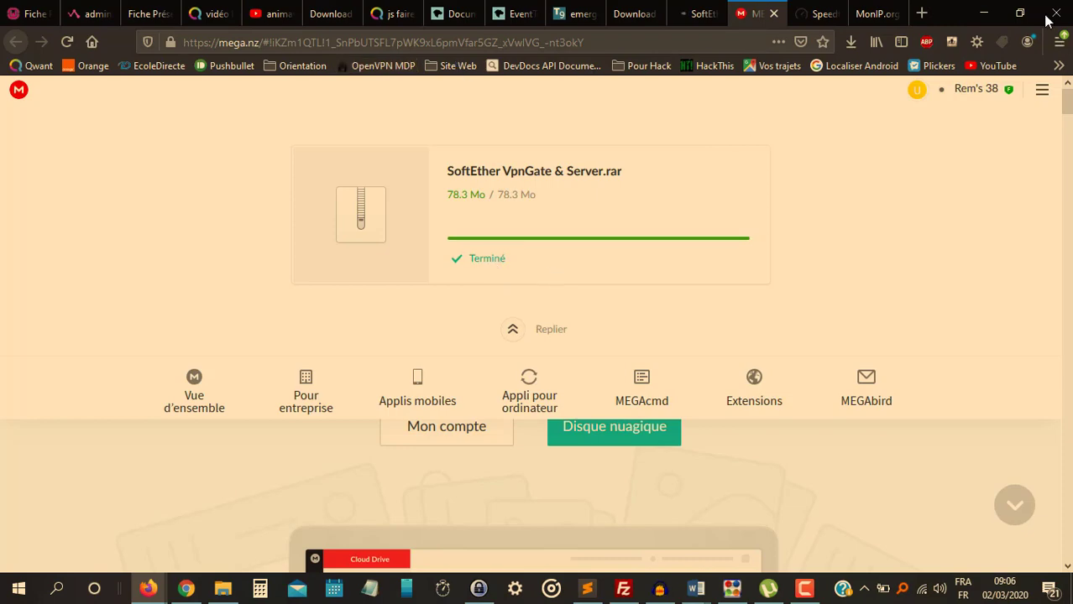
click(984, 17)
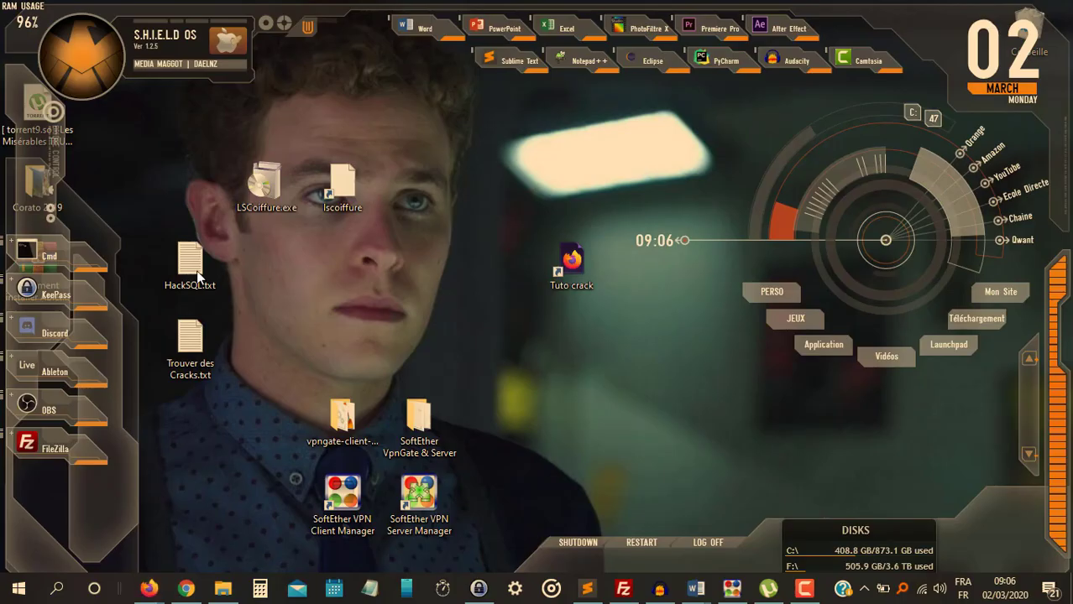
double_click(415, 424)
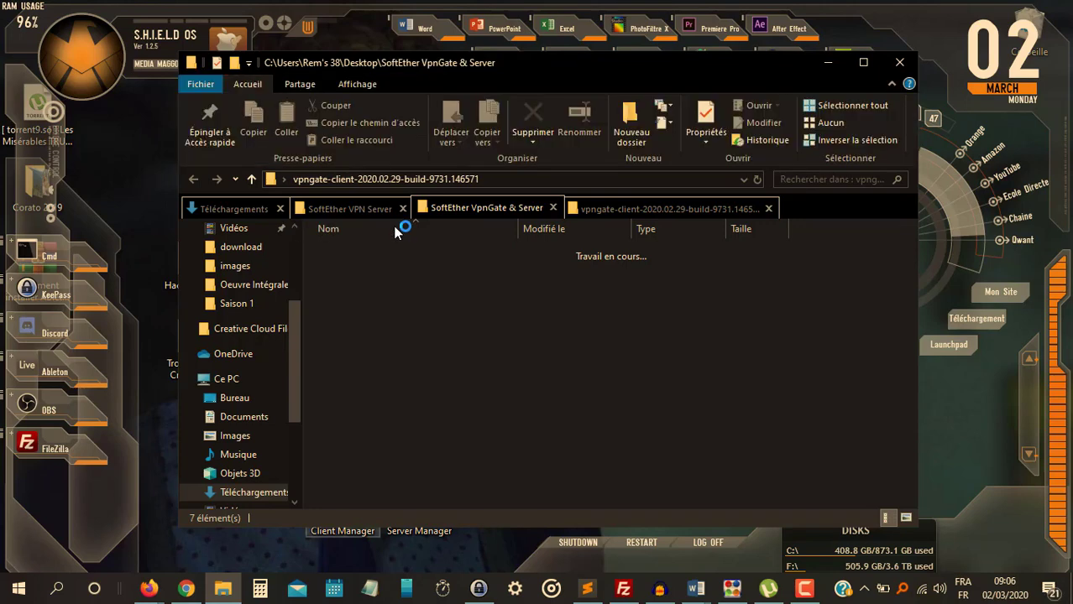
Try the VpnGate-Server-2018-11.exe setup for SoftEther VPN Server with the license accepted and the default directory, and cancel it before installing.
click(394, 384)
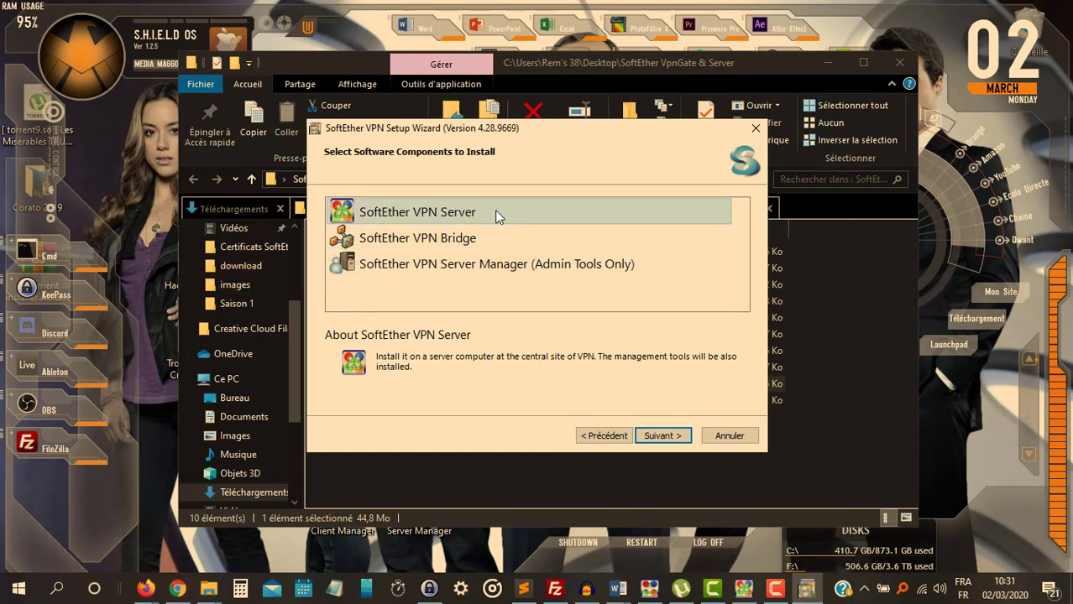
click(664, 437)
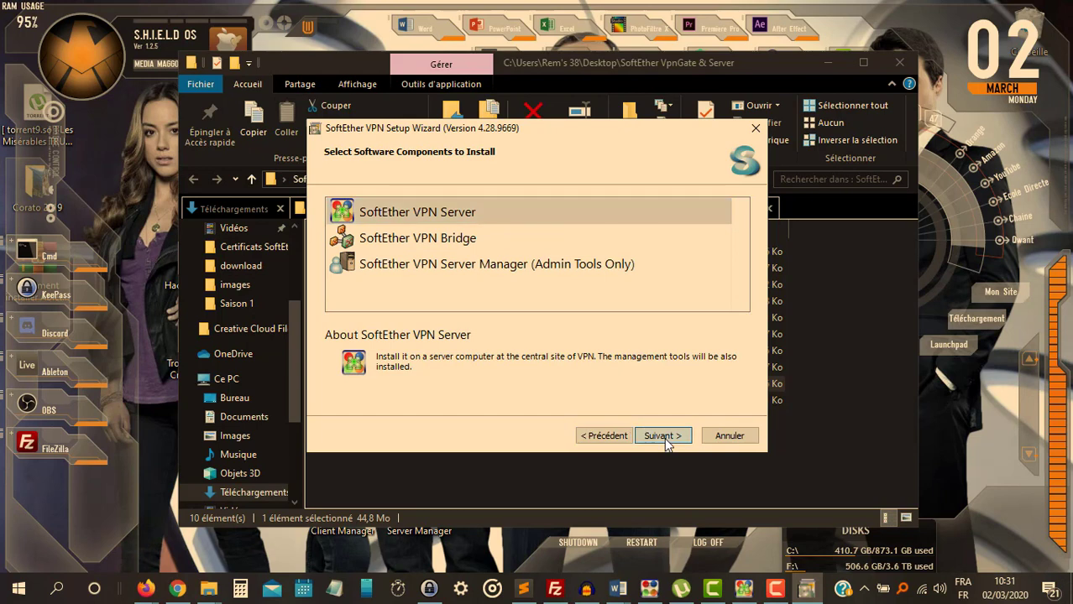
click(464, 366)
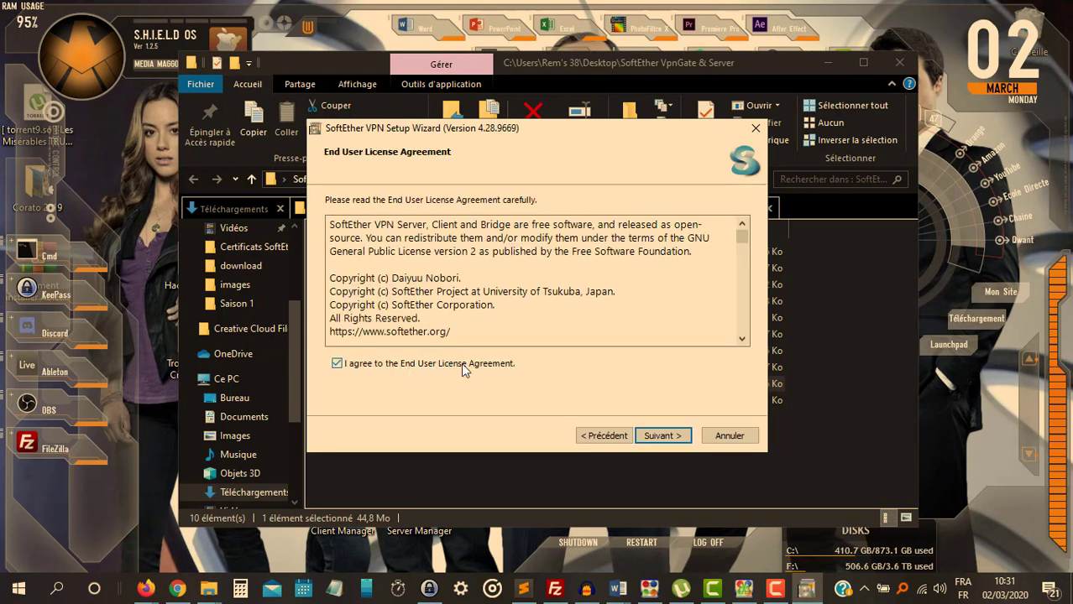
click(662, 437)
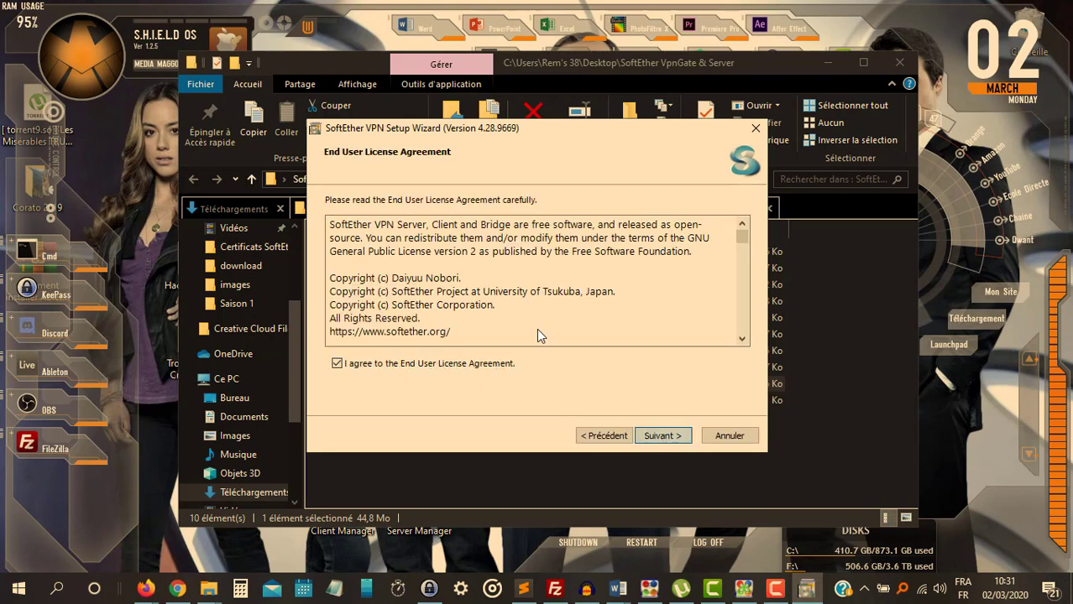
click(663, 438)
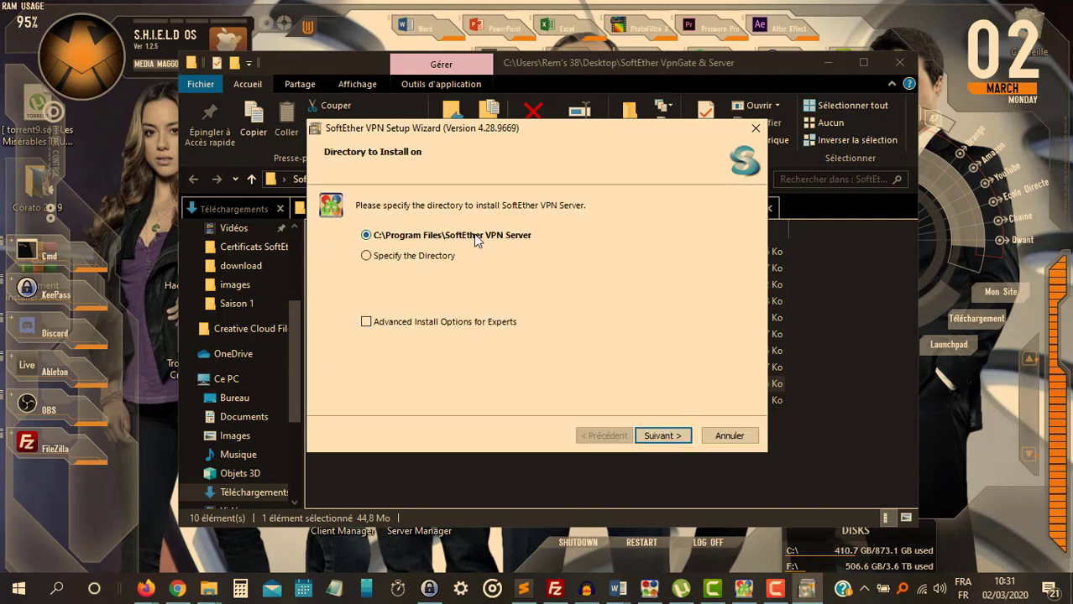
click(663, 437)
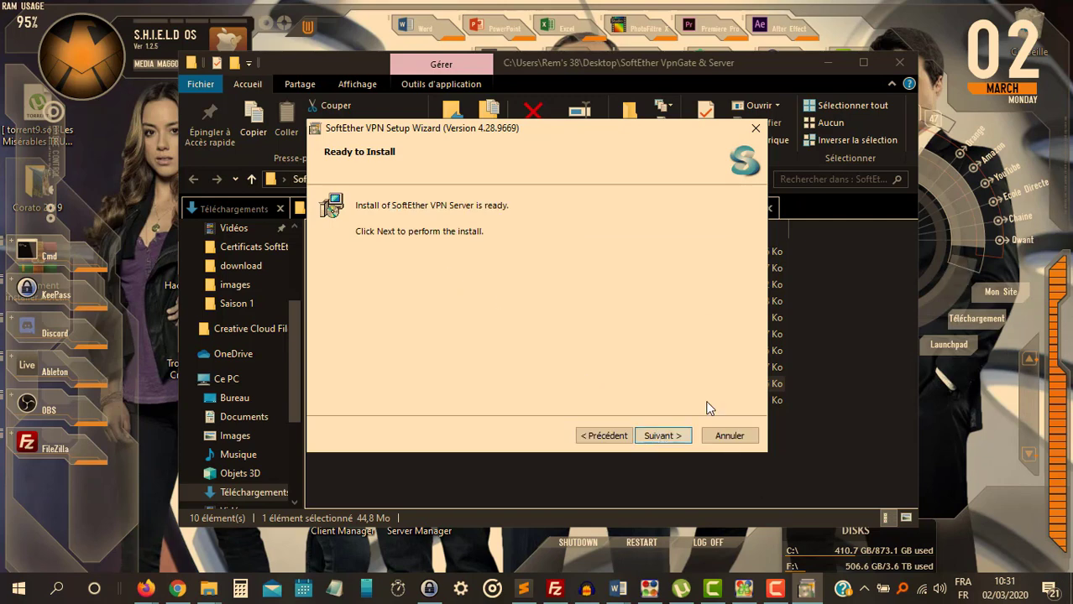
key(Escape)
click(573, 351)
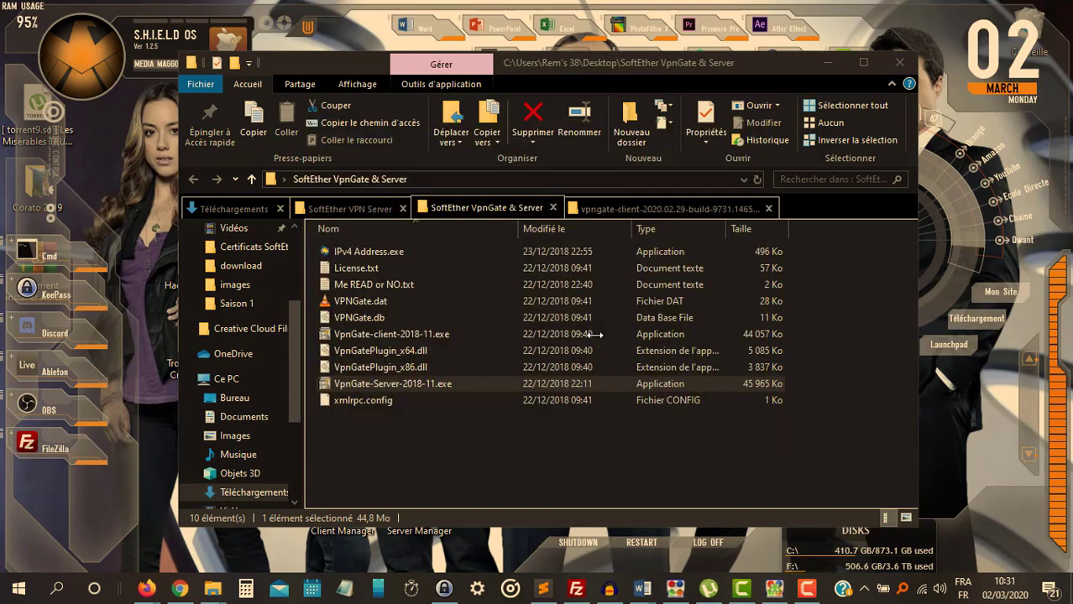
In SoftEther VPN Server Manager, edit the localhost connection setting and set its setting name to VPN.
click(827, 63)
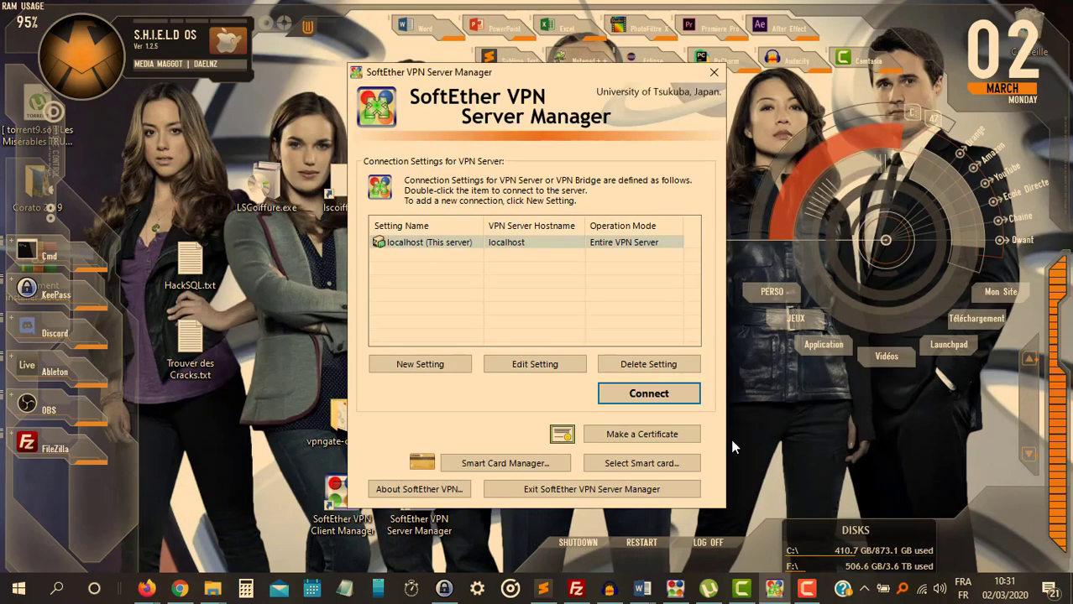
click(520, 244)
click(535, 364)
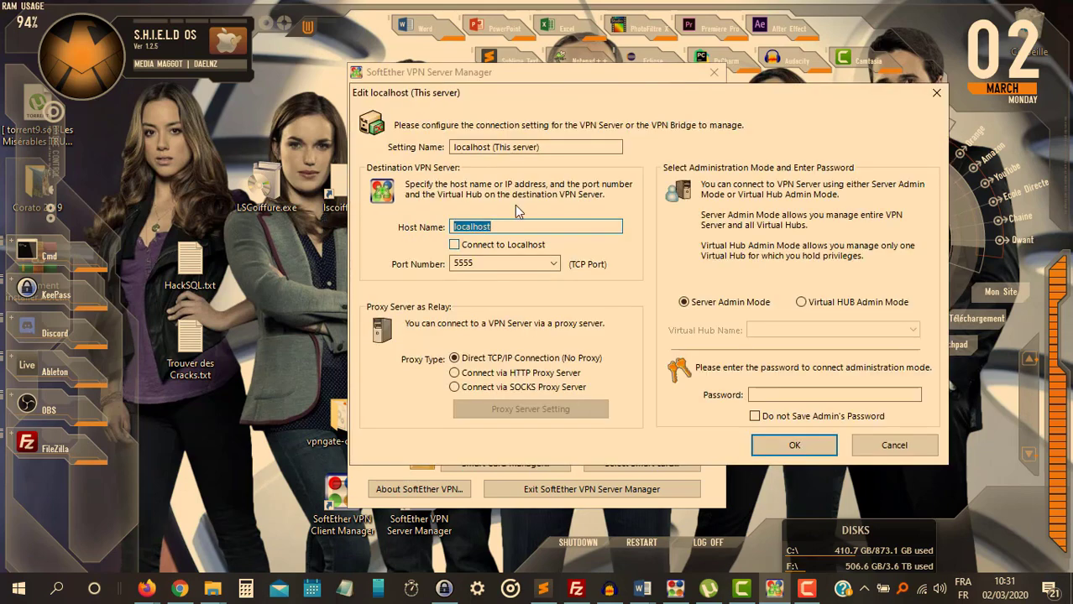
drag(588, 148, 432, 153)
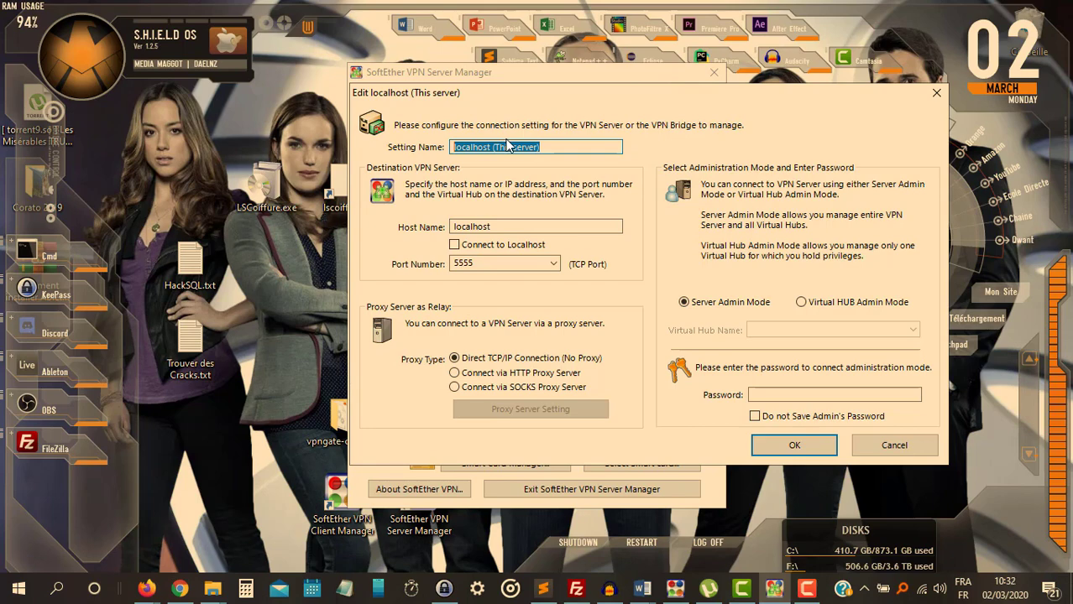
text(VPN)
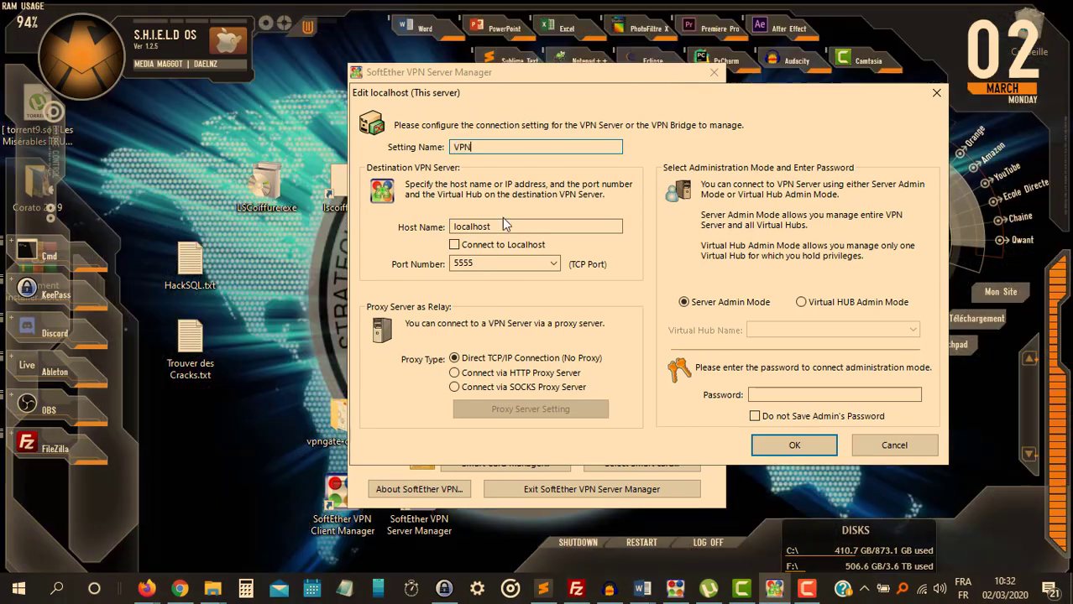
click(502, 219)
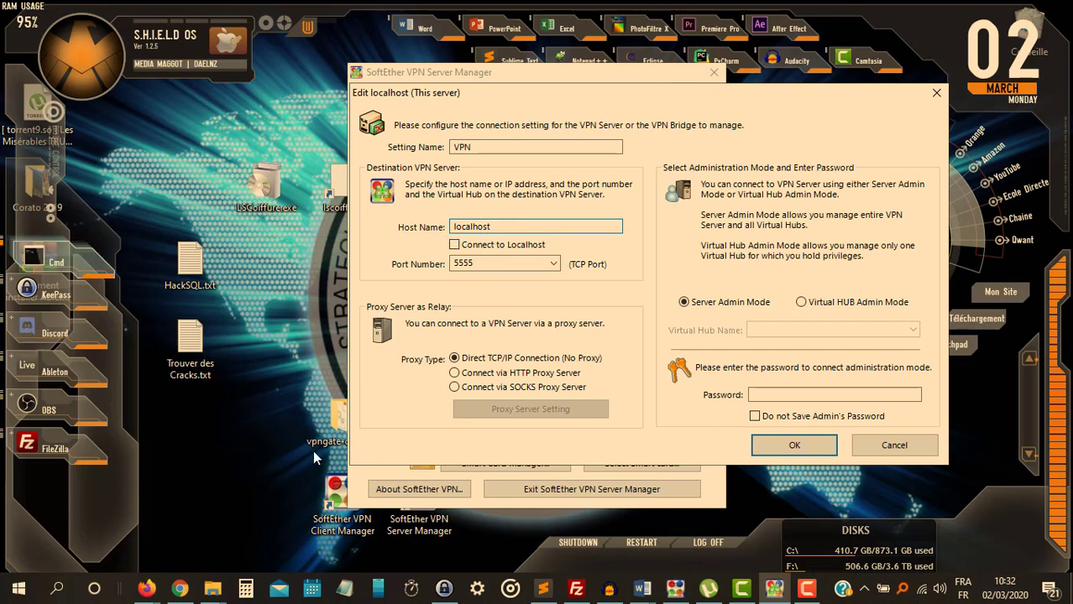
Open a Command Prompt, list the IP configuration and examine the VMware VMnet1 adapter's IPv4 entry.
key(super+r)
key(Return)
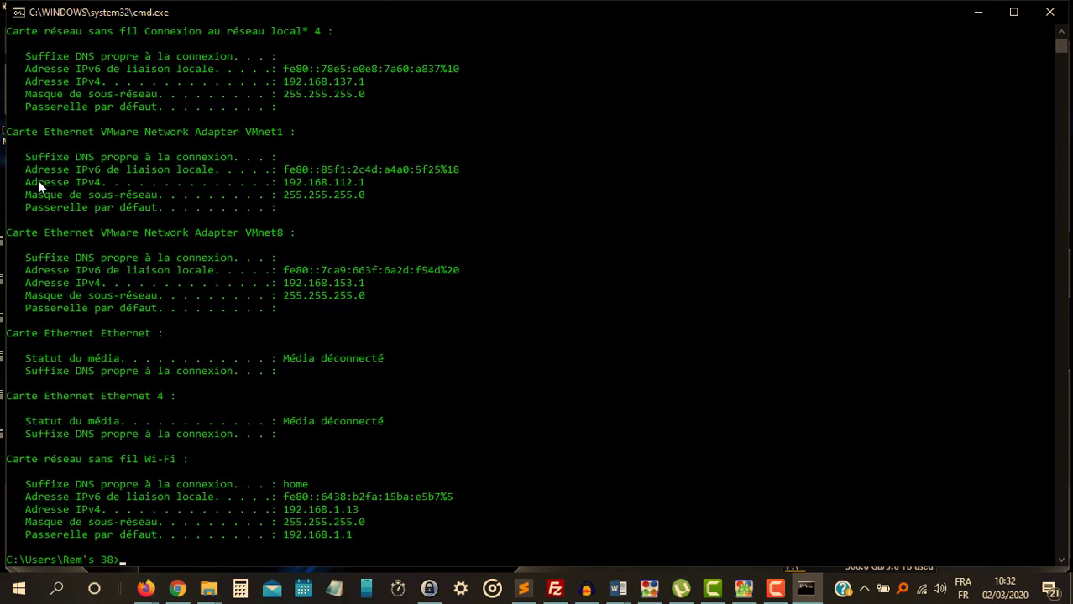
drag(35, 180, 144, 194)
drag(42, 507, 85, 504)
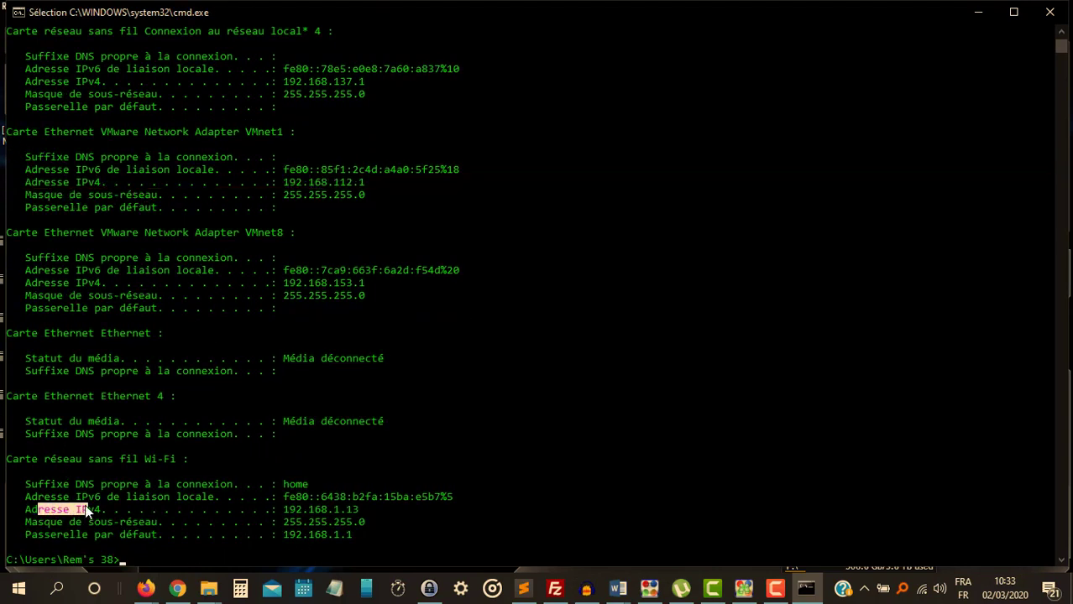
drag(7, 134, 376, 193)
click(380, 195)
click(374, 180)
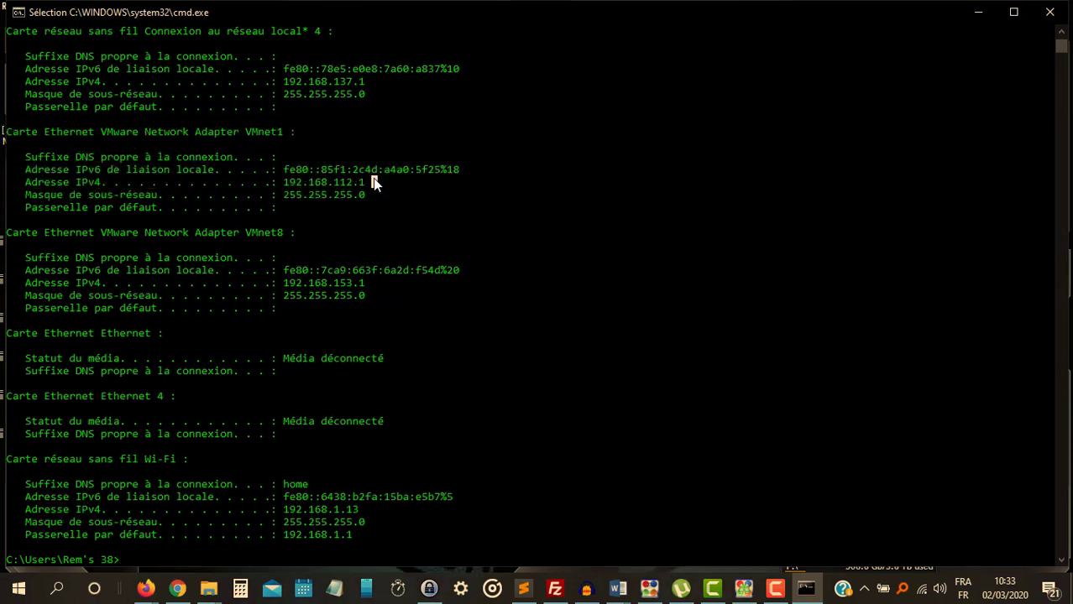
Locate the Wi-Fi adapter section in the IP configuration and copy its IPv4 address.
drag(7, 460, 369, 535)
click(392, 533)
drag(284, 509, 357, 511)
key(super+c)
right_click(357, 511)
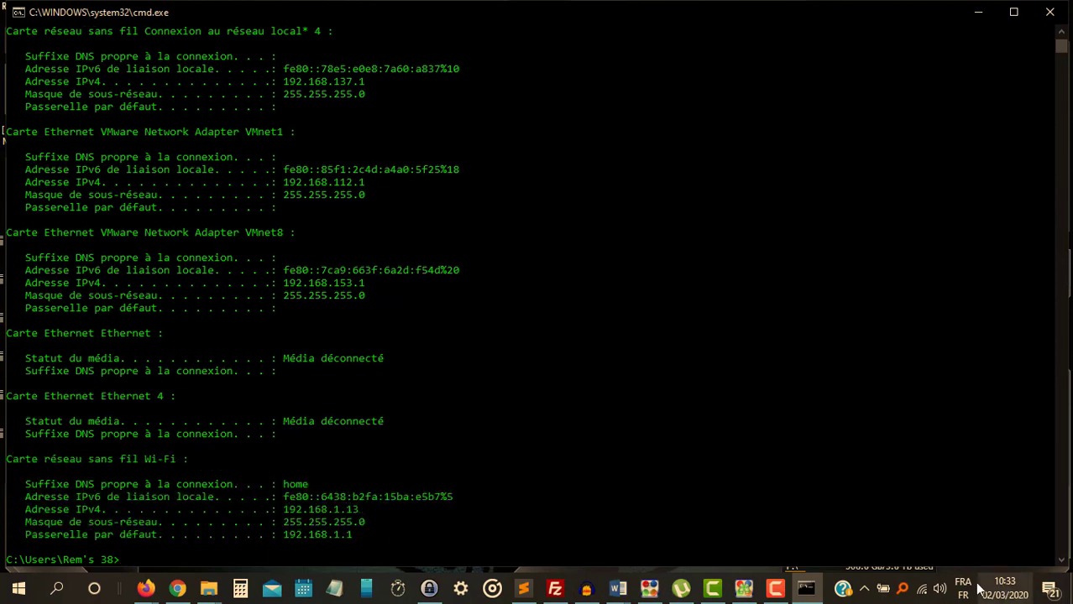
mouse_move(926, 593)
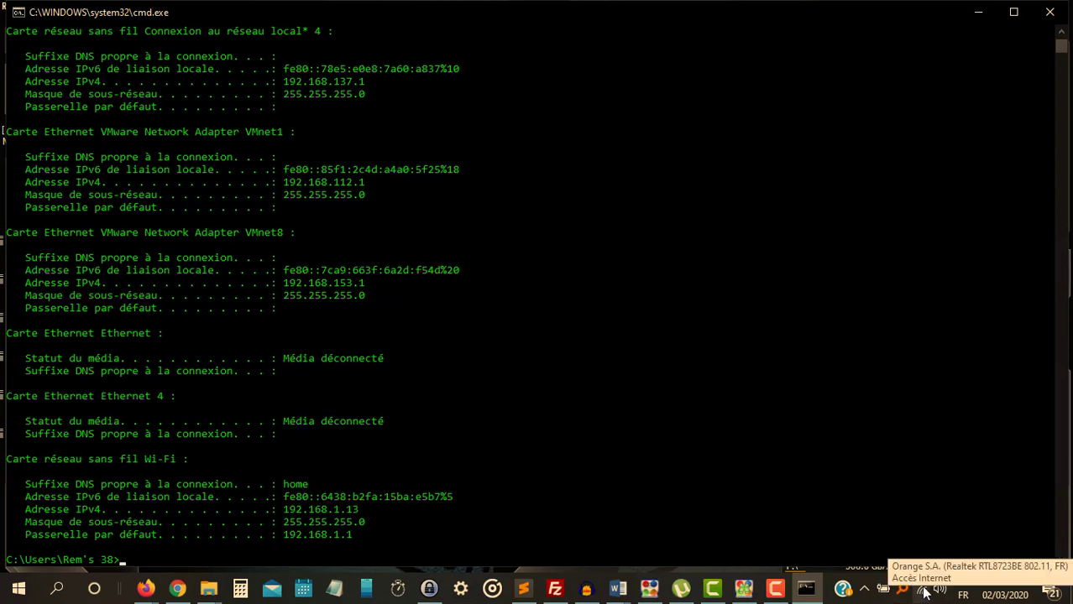
Return to the VPN connection setting and replace its host name with the copied IPv4 address 192.168.1.13.
click(978, 13)
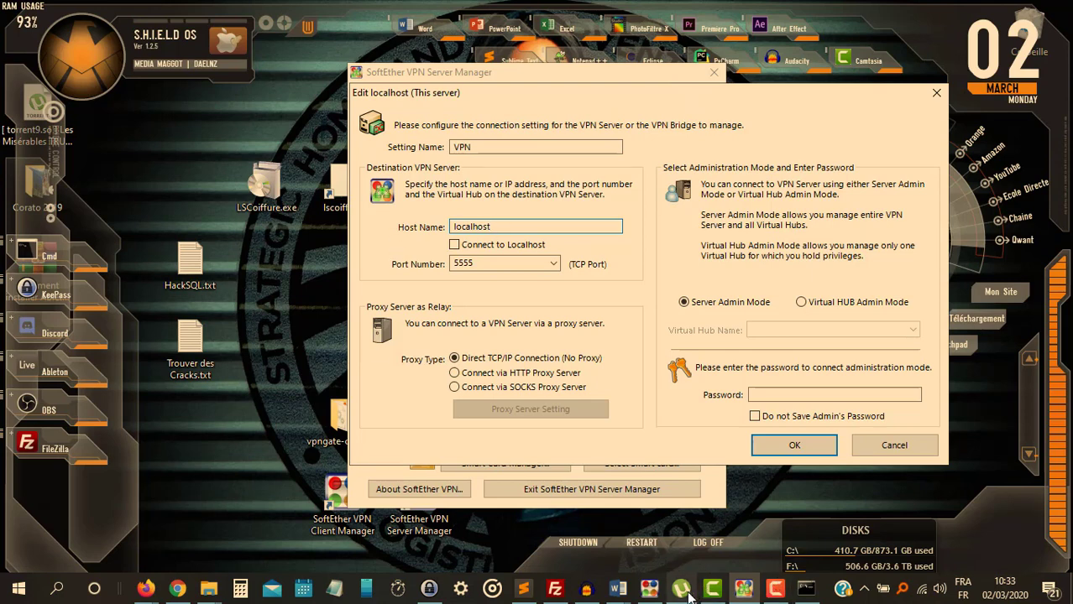
click(650, 588)
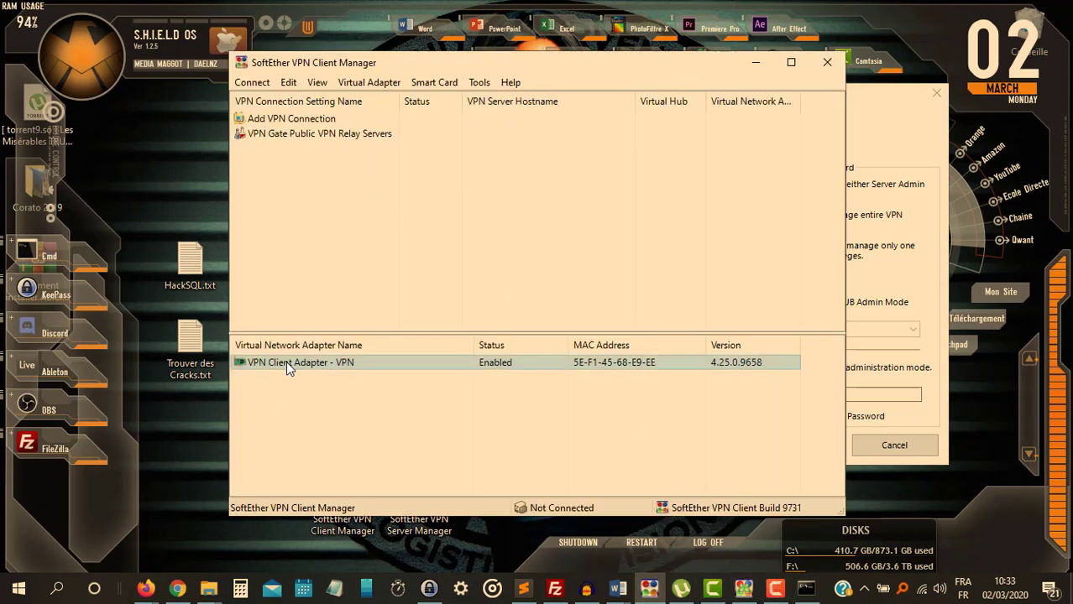
click(756, 63)
drag(517, 225, 415, 235)
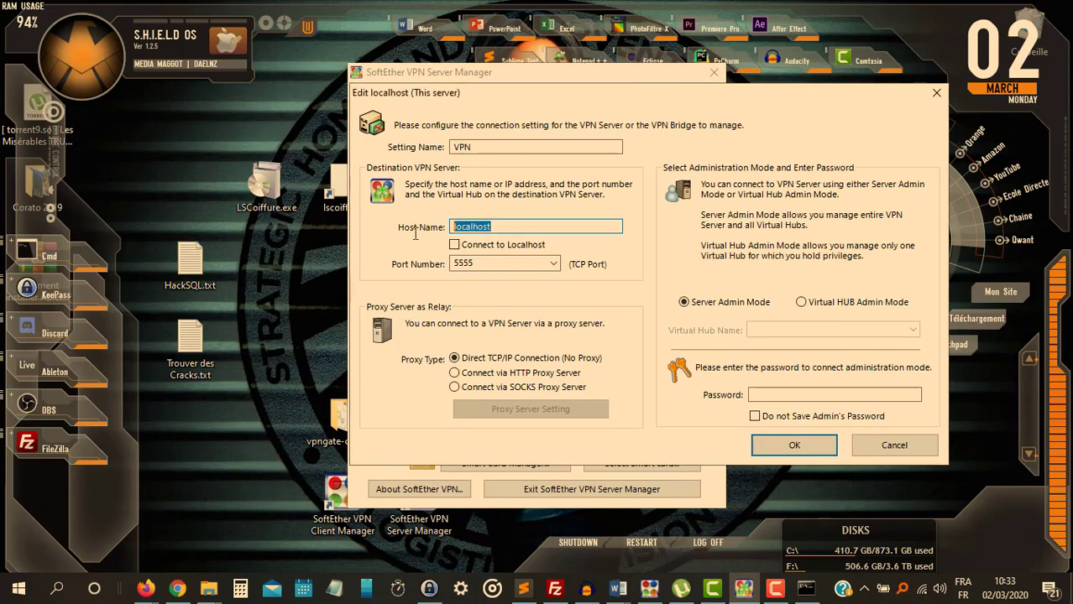
right_click(475, 235)
click(503, 306)
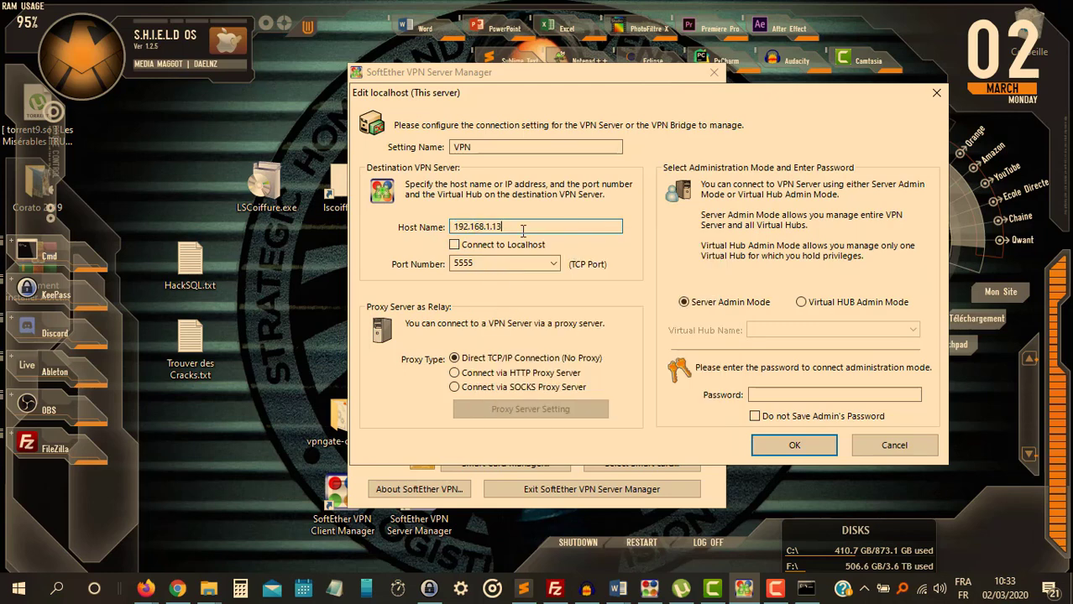
drag(453, 228, 554, 227)
click(554, 226)
drag(452, 227, 486, 220)
click(506, 227)
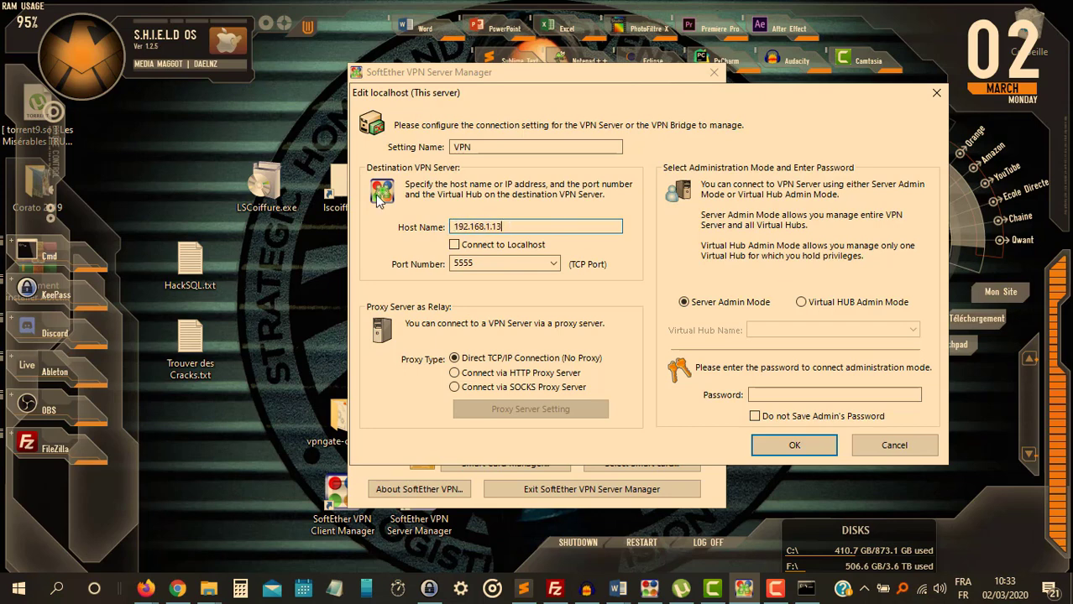
Enter the administration password for the connection setting and save the setting.
click(775, 395)
text(******)
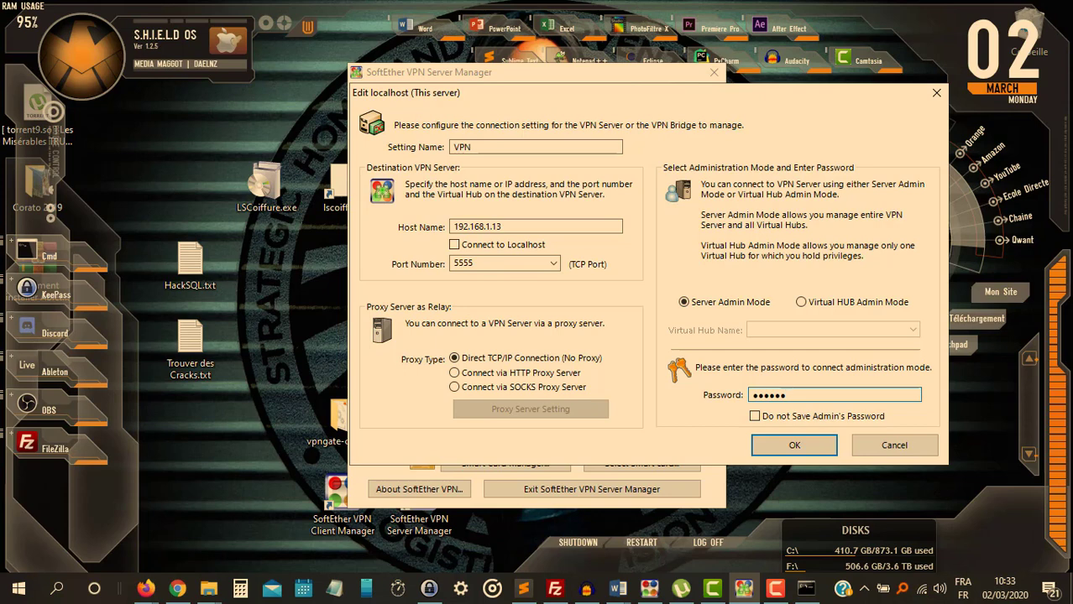
drag(797, 394, 705, 398)
text(******)
click(783, 437)
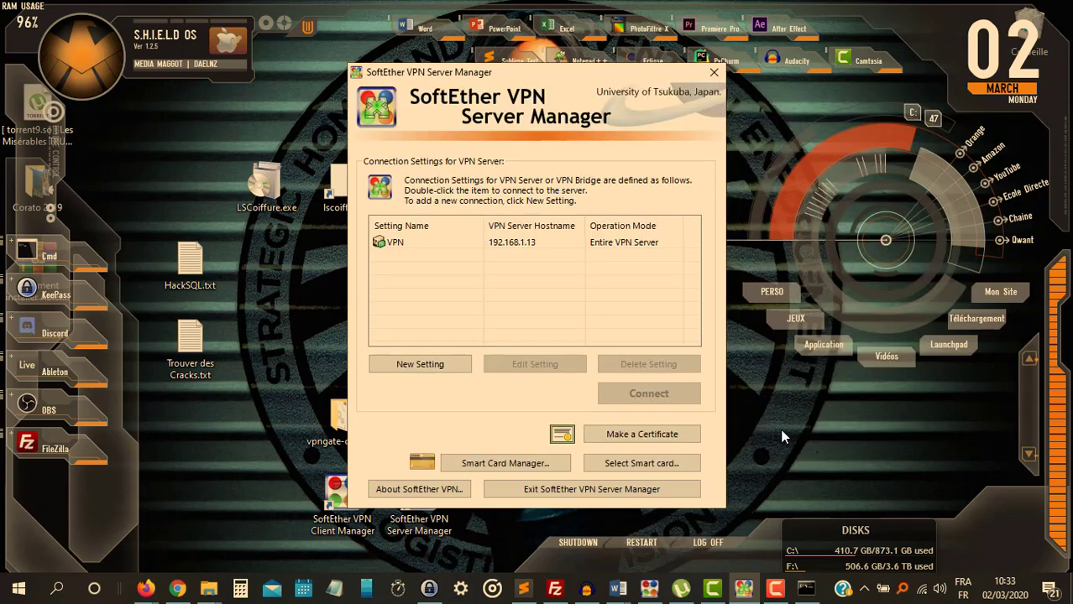
Connect to the VPN server setting and start Easy Setup as a Remote Access VPN Server, accepting initialization of the current settings.
click(533, 245)
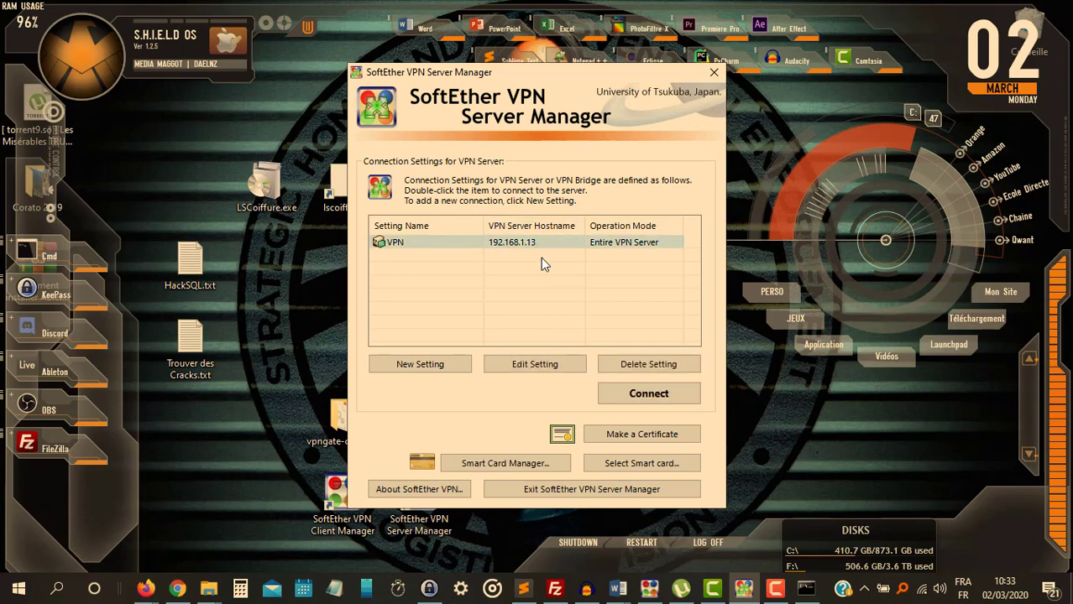
click(648, 393)
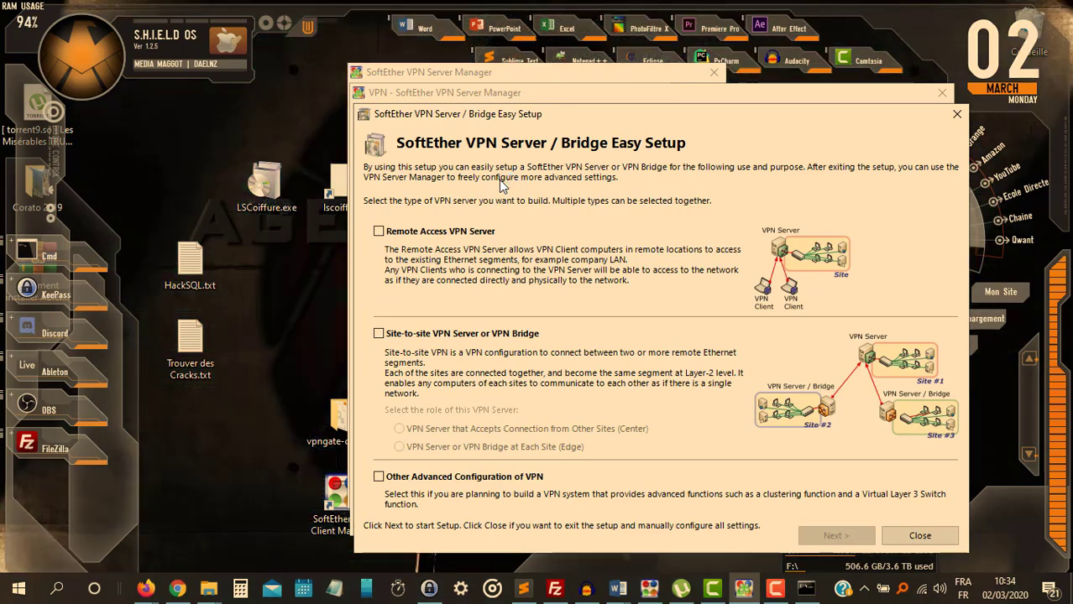
click(478, 233)
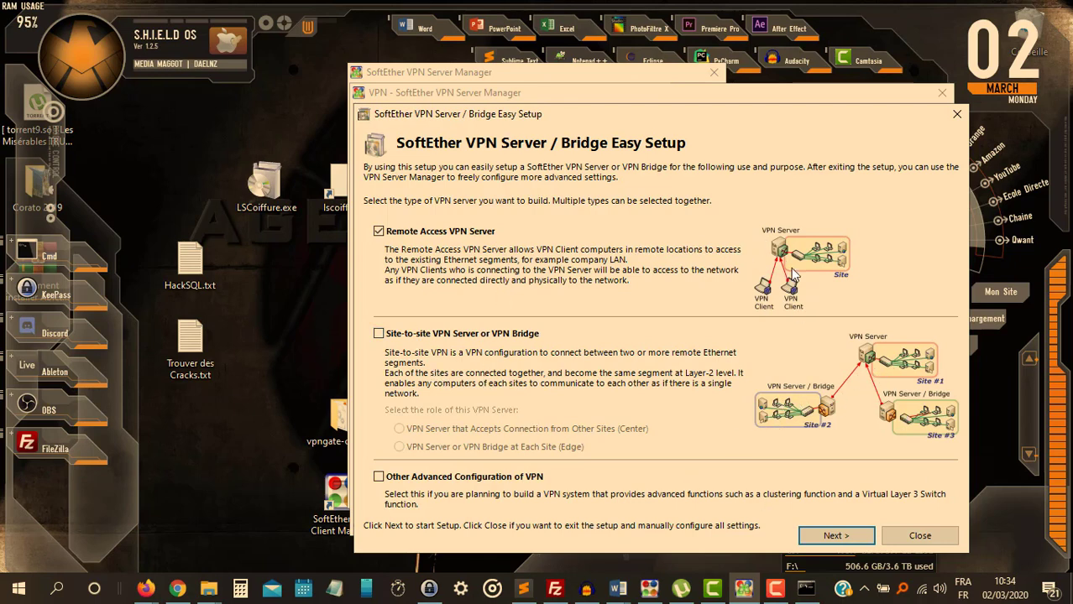
click(826, 538)
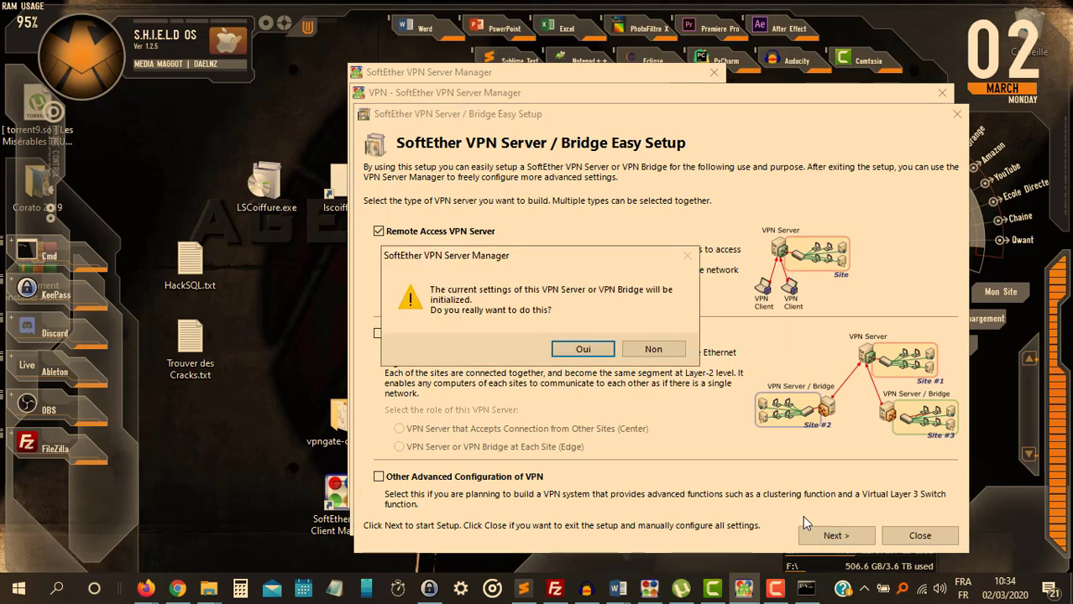
click(583, 350)
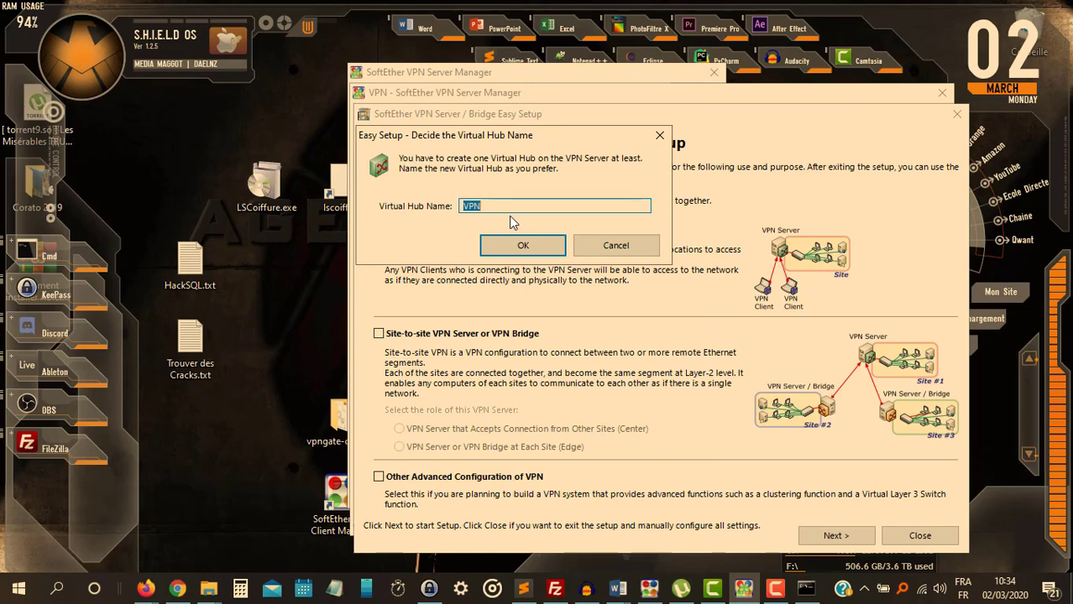
Name the Virtual Hub HOME VPN and continue the setup past Dynamic DNS with VPN Azure disabled.
text(HOME)
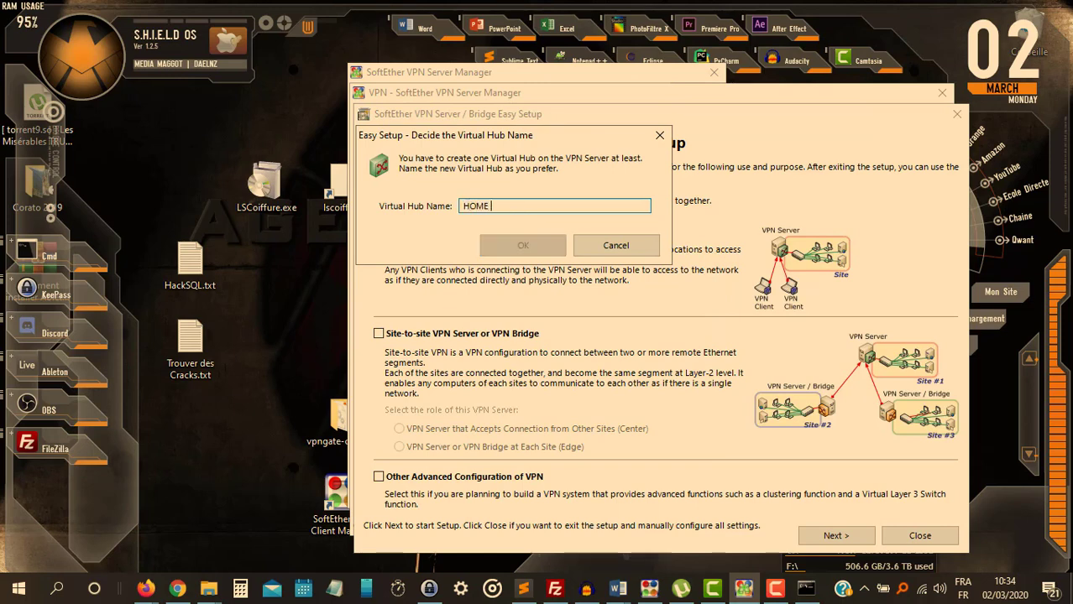
text( VPN)
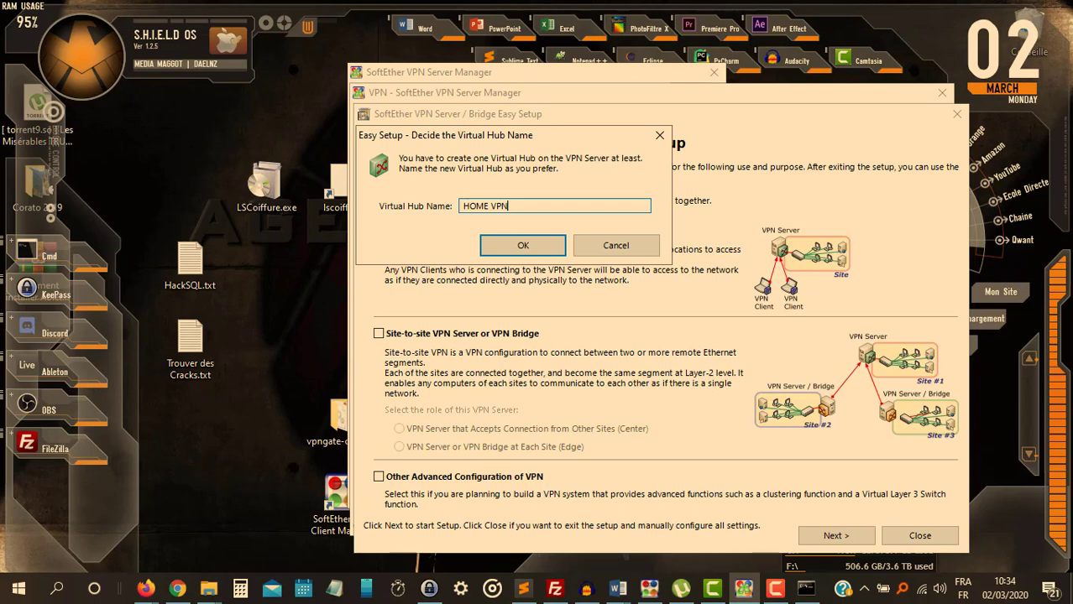
click(509, 248)
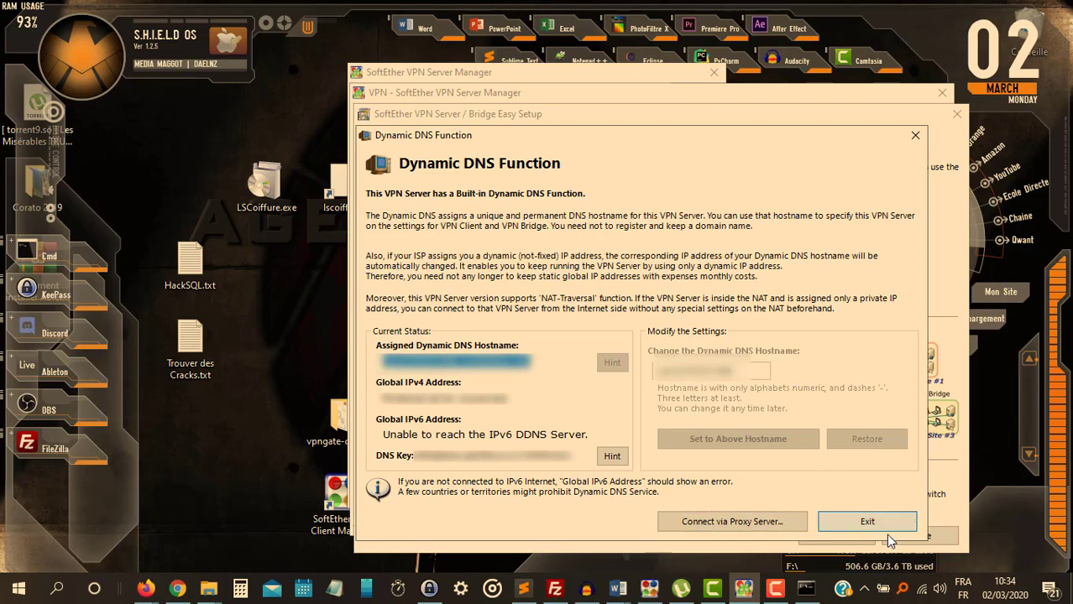
click(858, 523)
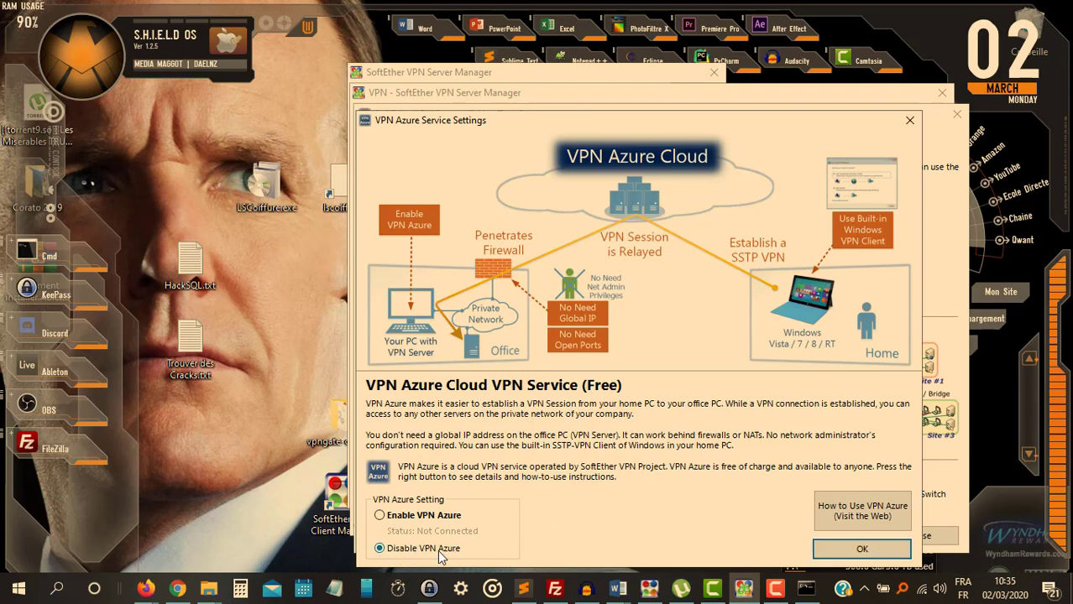
click(873, 554)
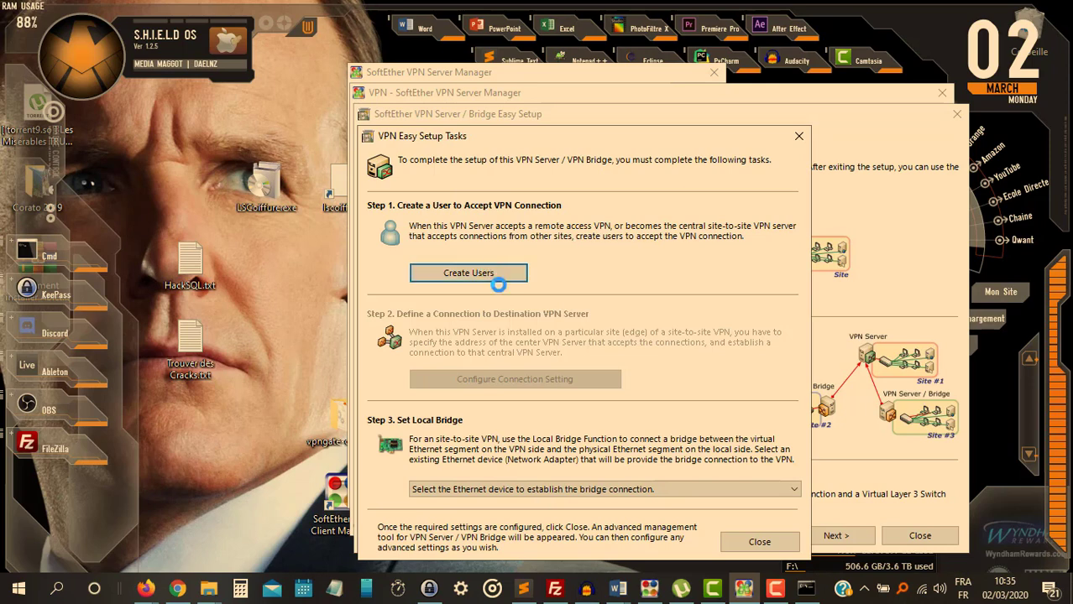
Start a new VPN user with user name and full name client1, using Individual Certificate Authentication.
click(488, 283)
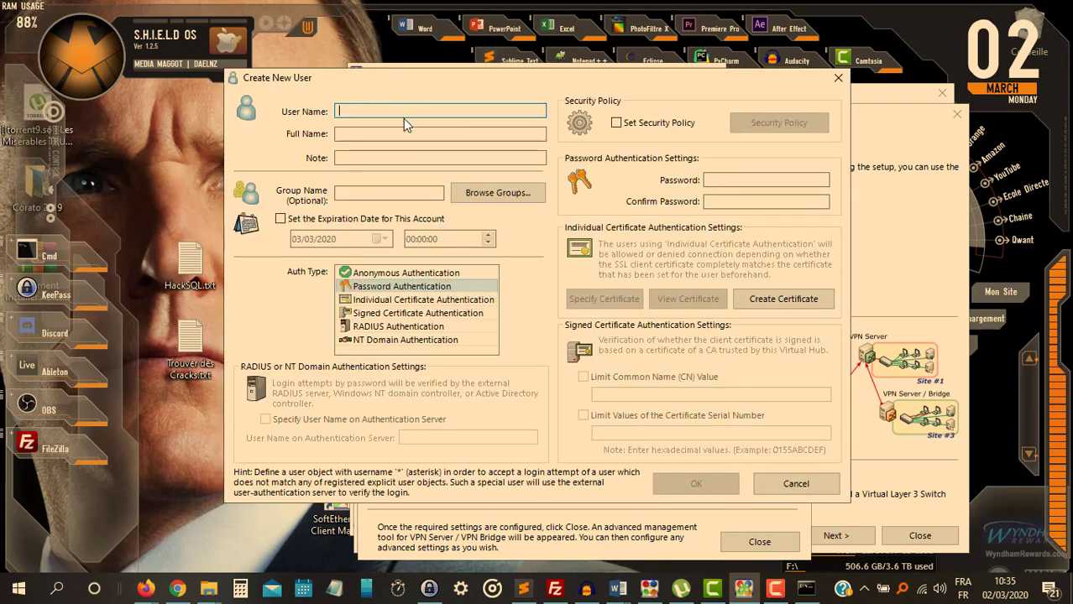
text(c)
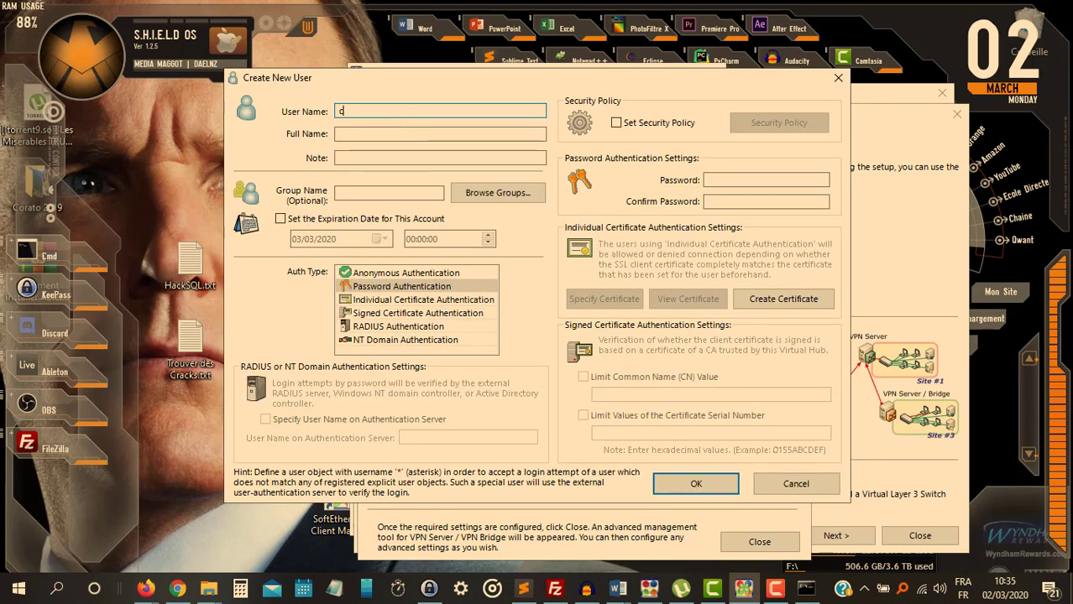
text(lient1)
key(Tab)
text(client1)
click(718, 179)
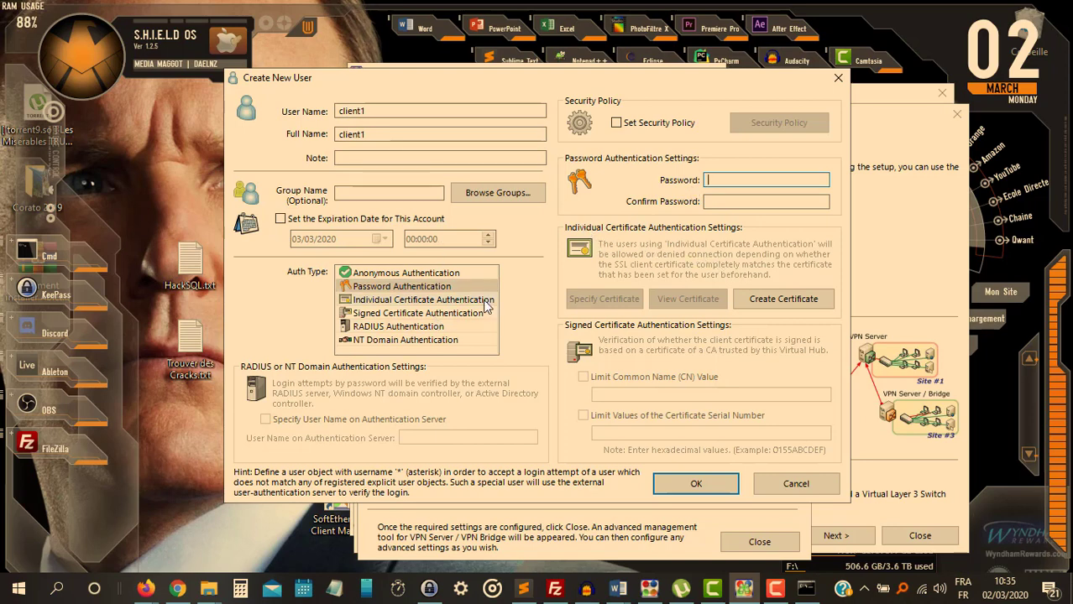
click(390, 302)
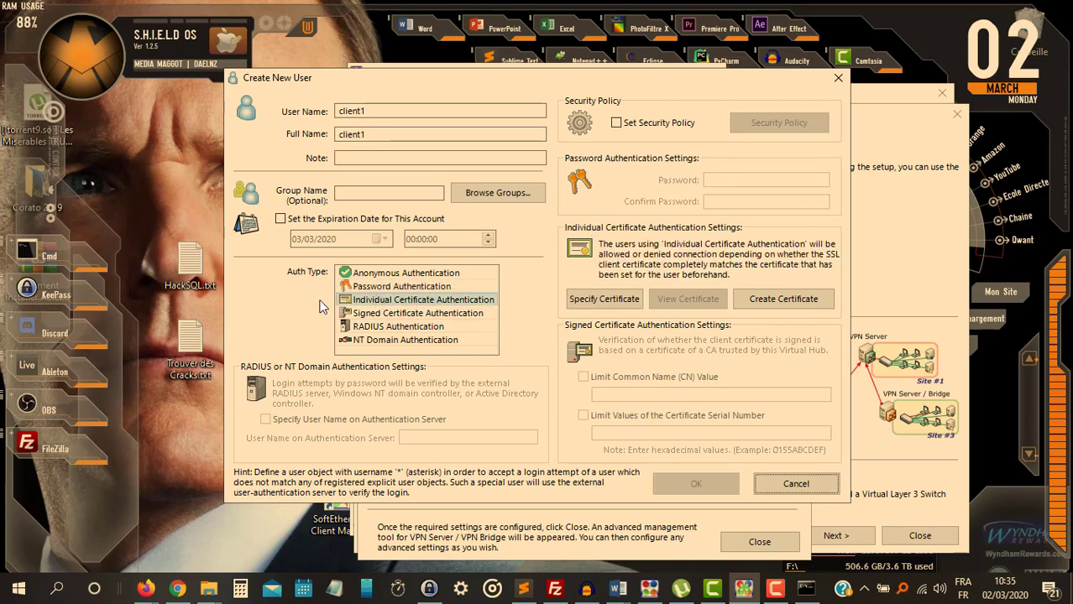
Create a self-signed root certificate for client1, reviewing and keeping the prefilled organization, location, 3505-day expiry and 2048-bit strength.
click(785, 301)
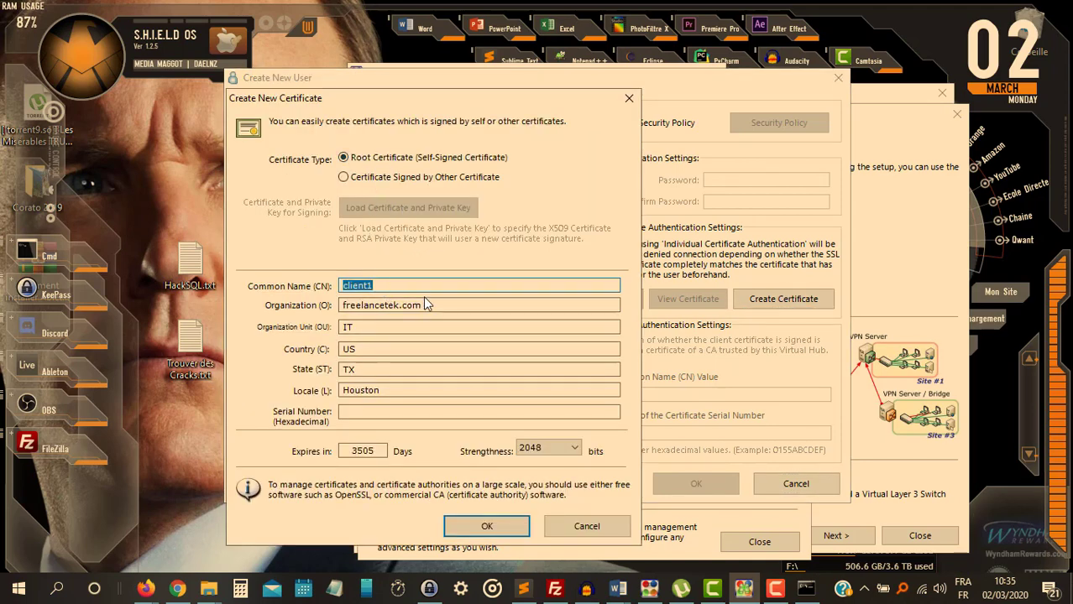
key(Tab)
key(Tab)
key(Tab)
key(Tab)
key(Tab)
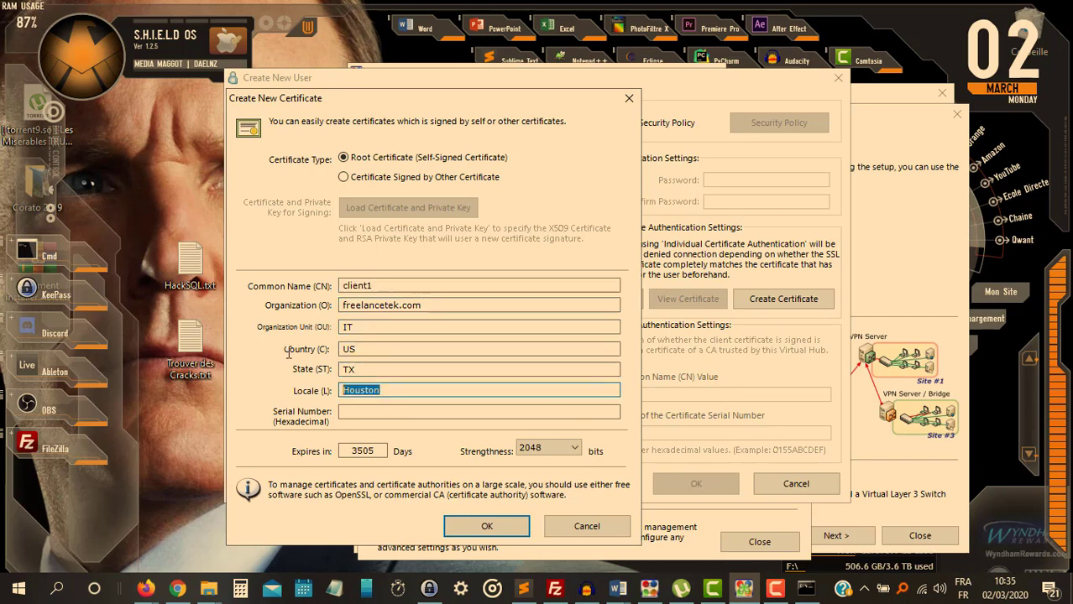
click(475, 288)
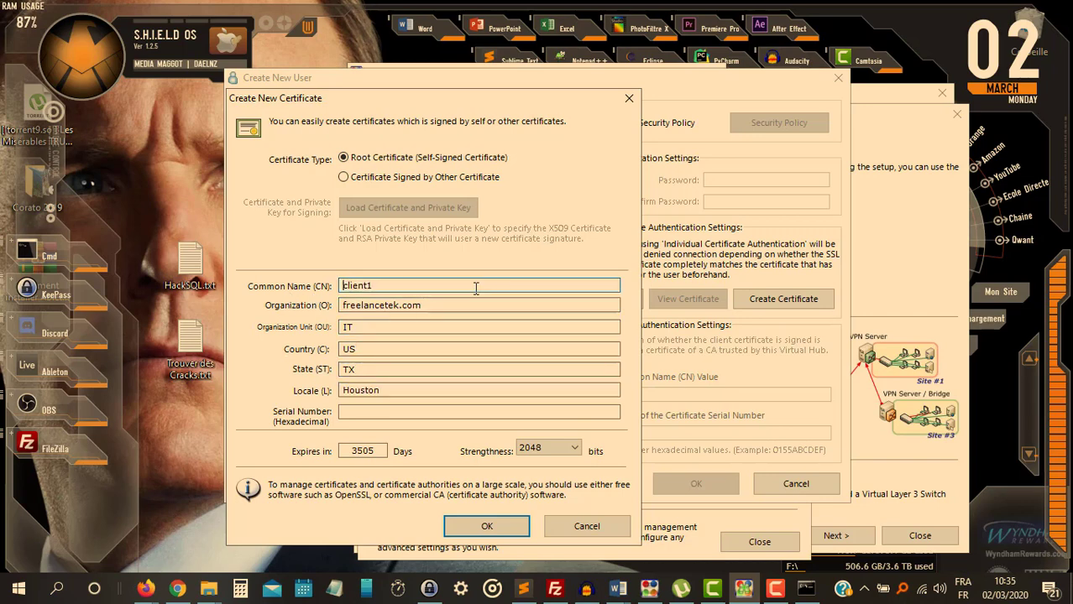
double_click(476, 289)
click(376, 287)
click(393, 306)
double_click(387, 306)
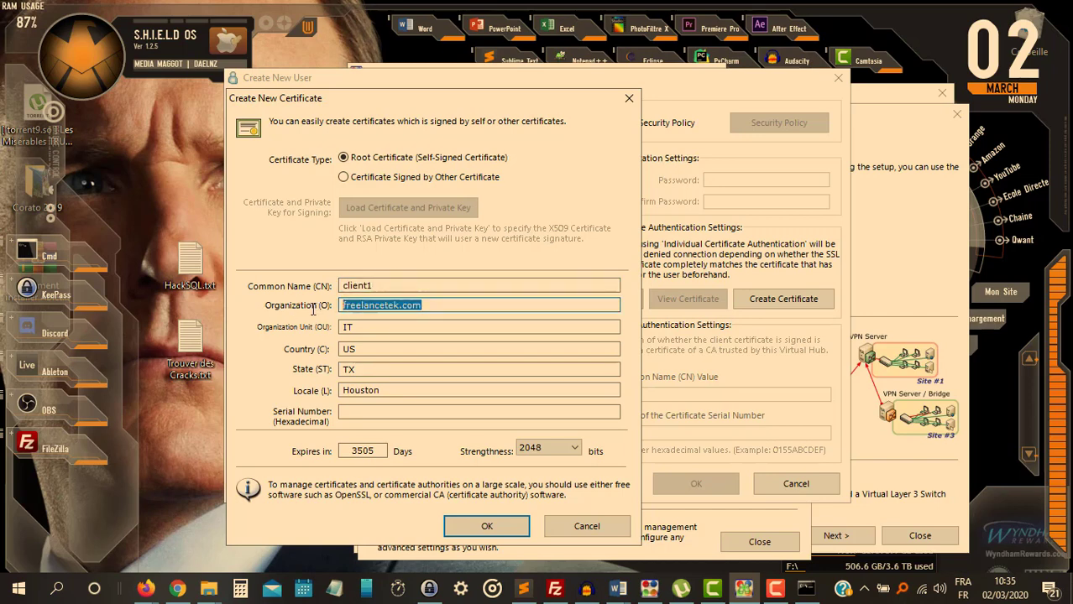
click(363, 326)
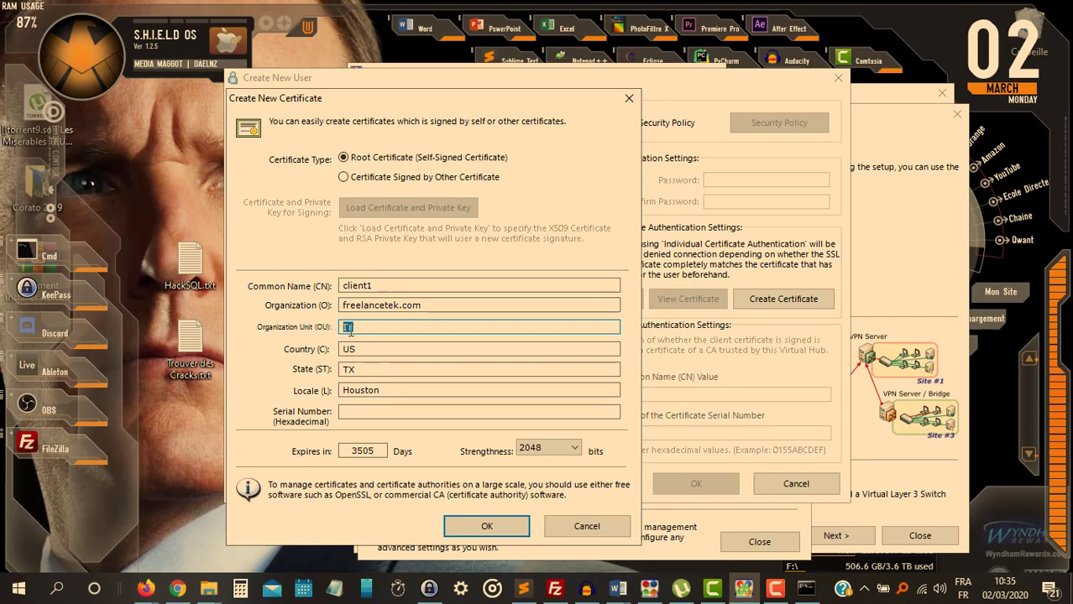
key(Tab)
key(Tab)
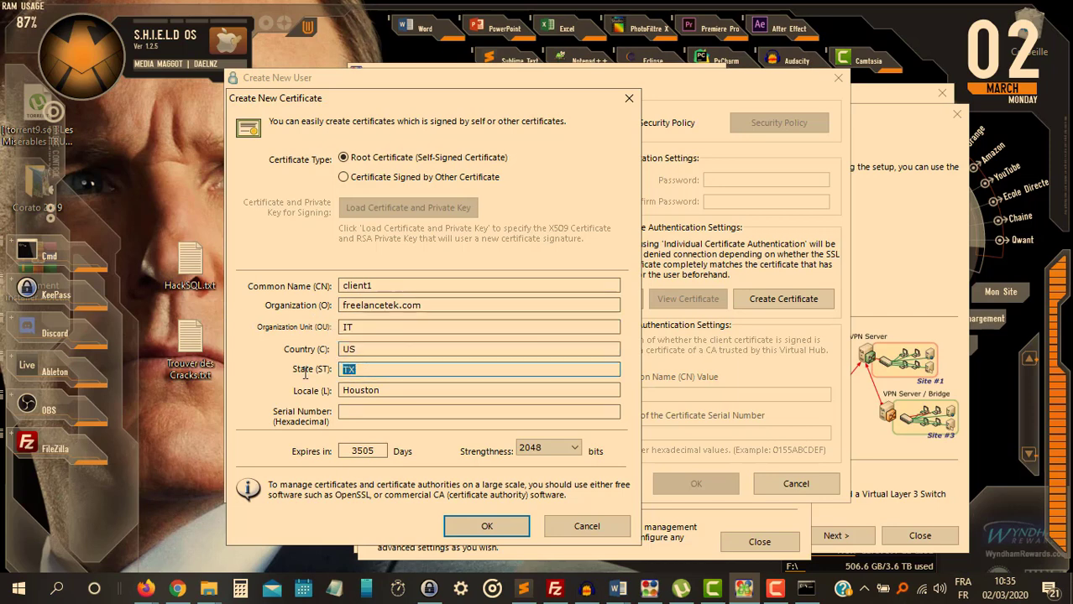
key(Tab)
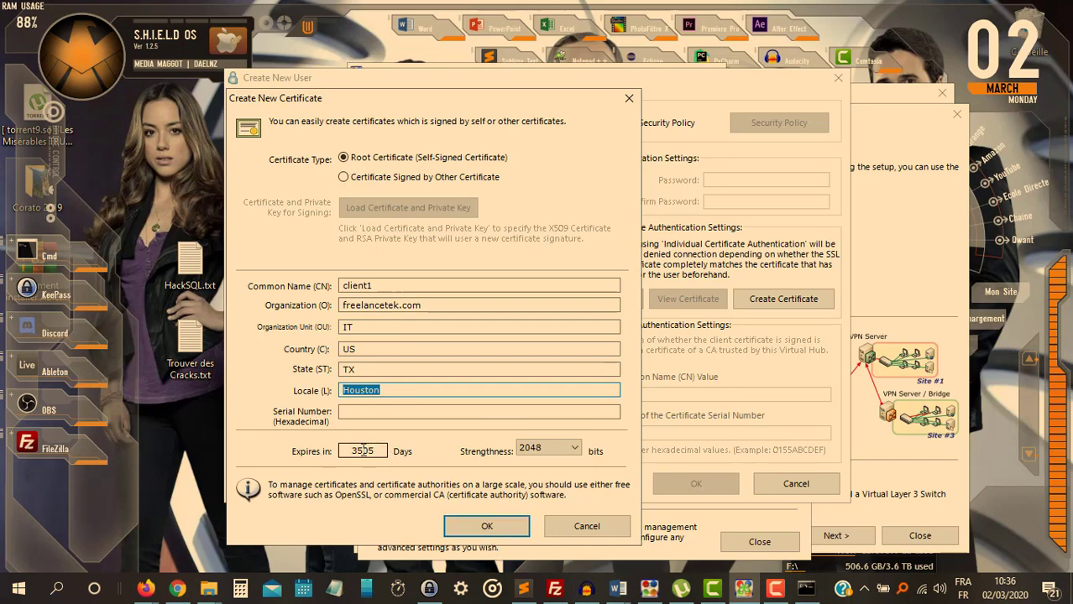
drag(358, 453, 382, 453)
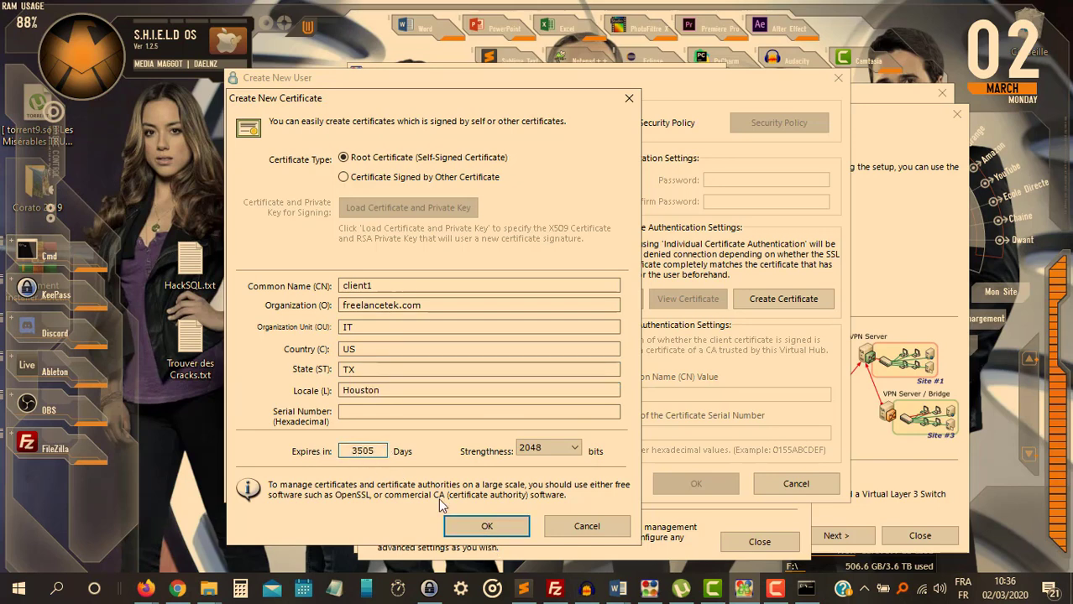
click(466, 522)
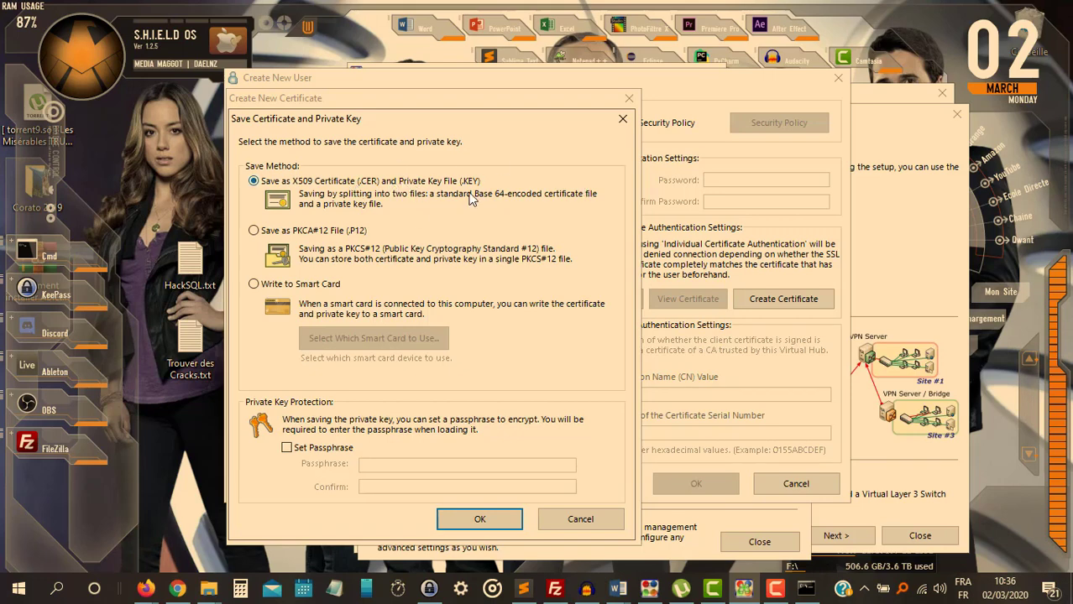
Protect client1's private key with a passphrase, enter and confirm it, and proceed with saving as X509 certificate and key files.
click(298, 447)
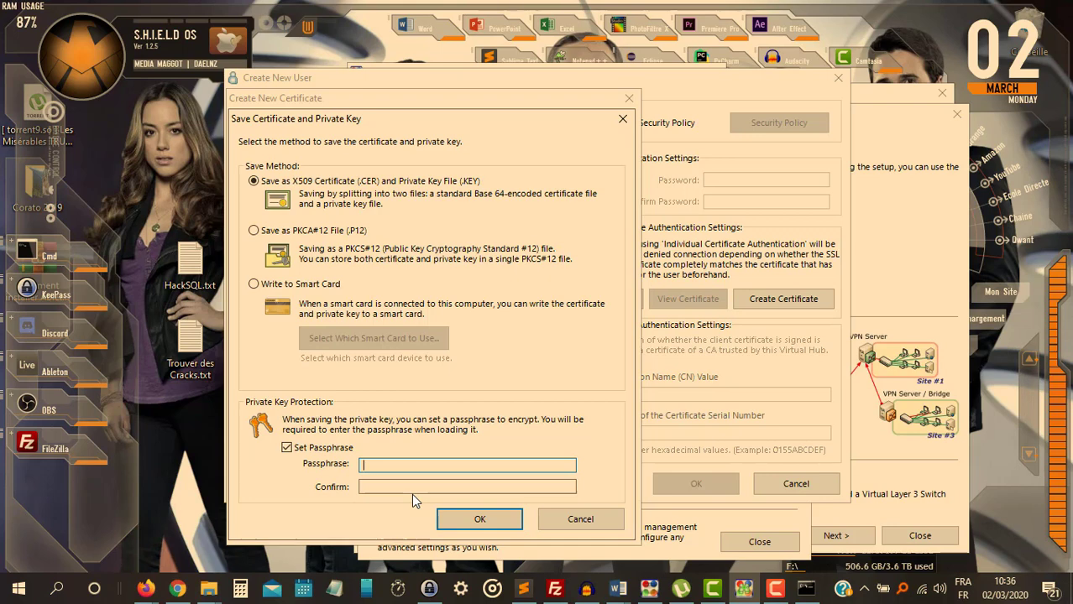
text(•••••)
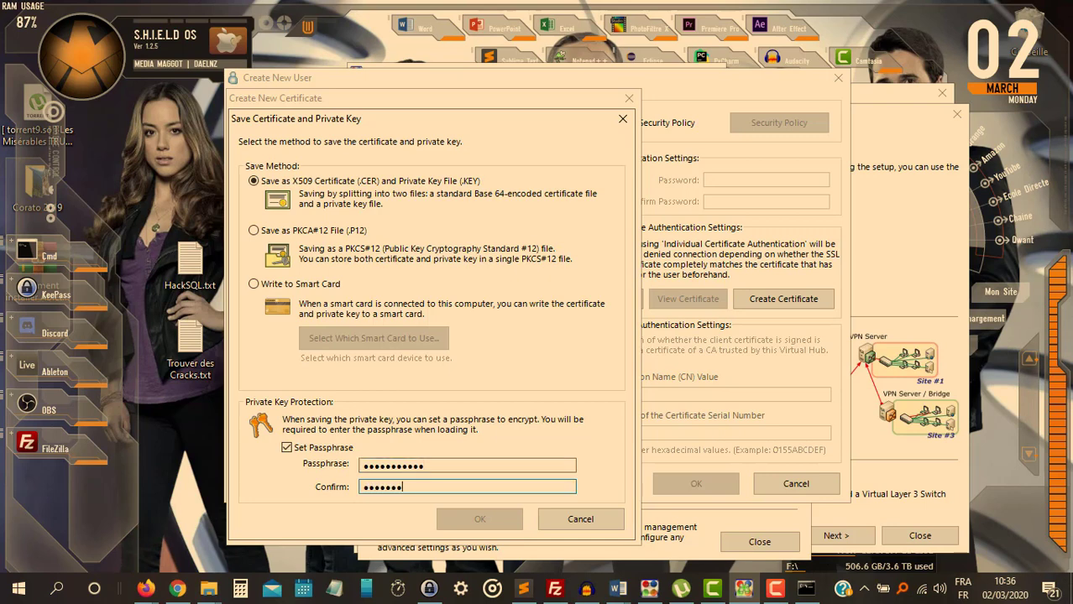
text(•••••••••••)
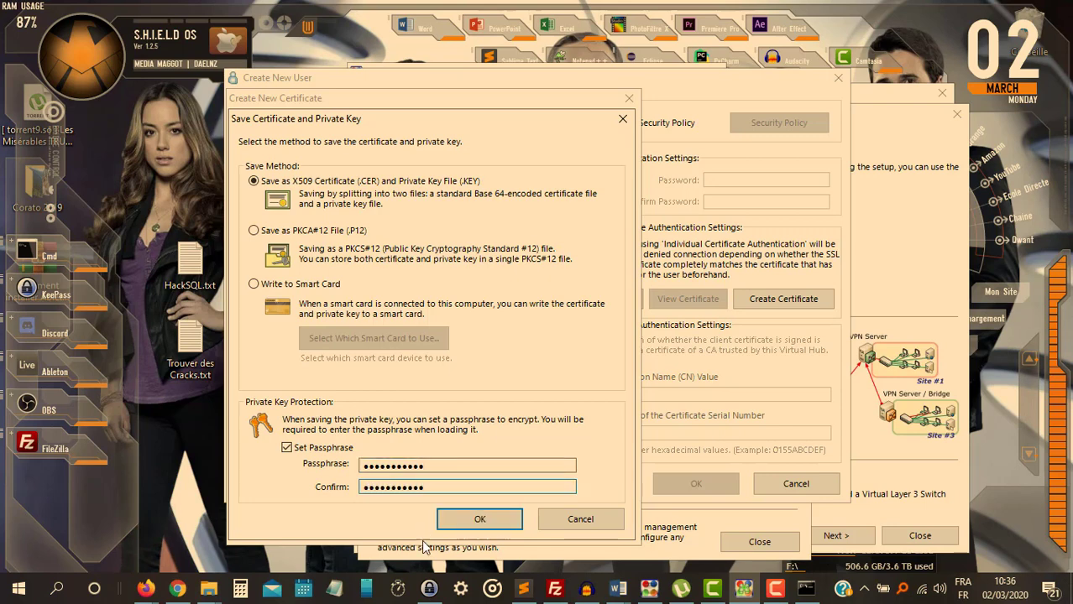
click(470, 521)
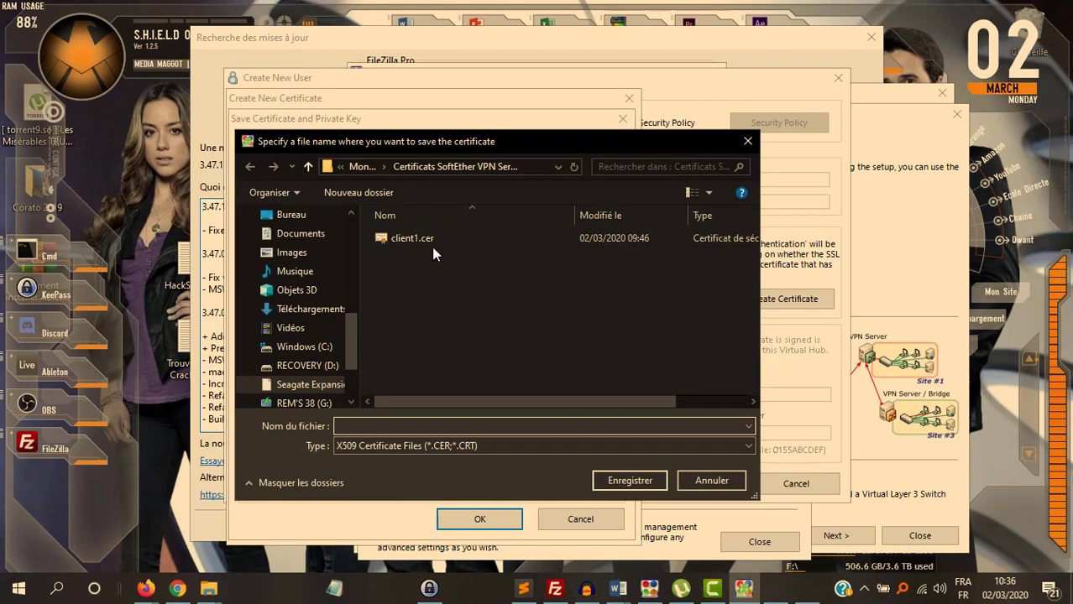
Save the certificate as client1.cer and the private key as client1.key in the SoftEther certificates folder, overwriting the existing files.
click(426, 242)
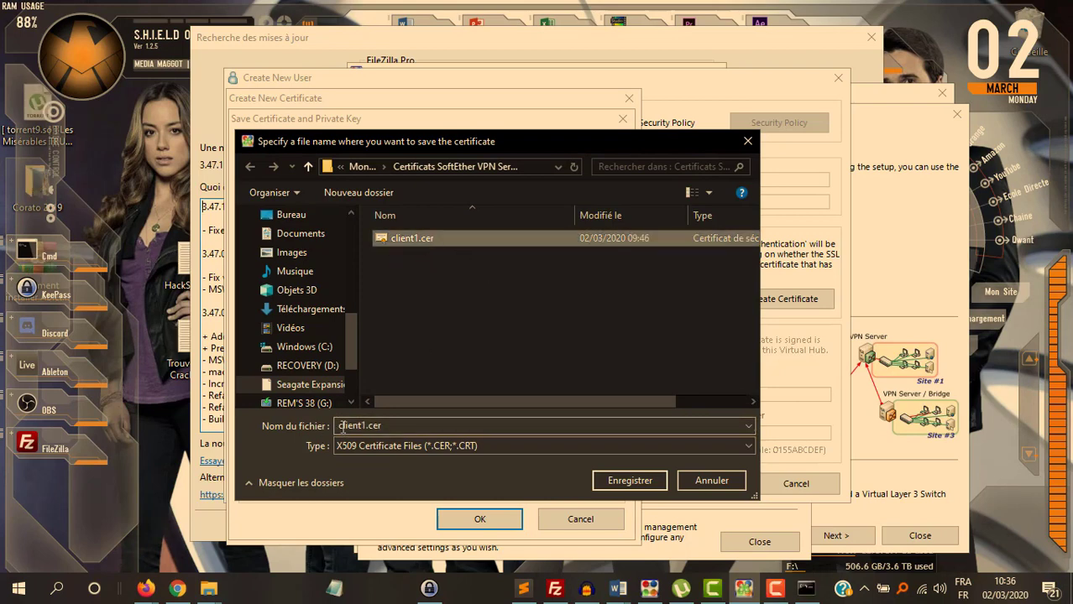
click(634, 480)
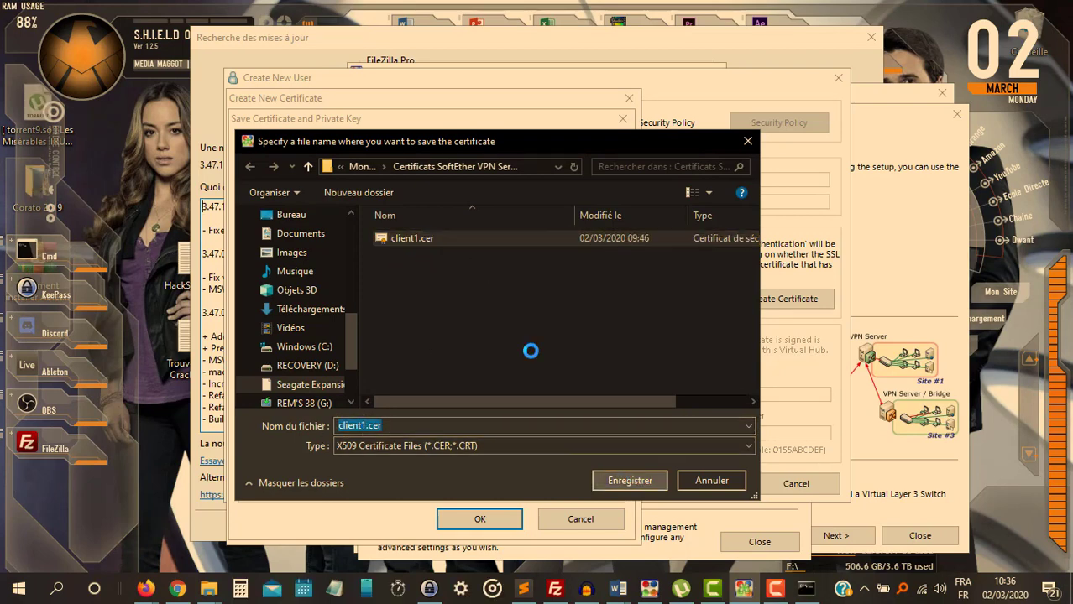
click(579, 299)
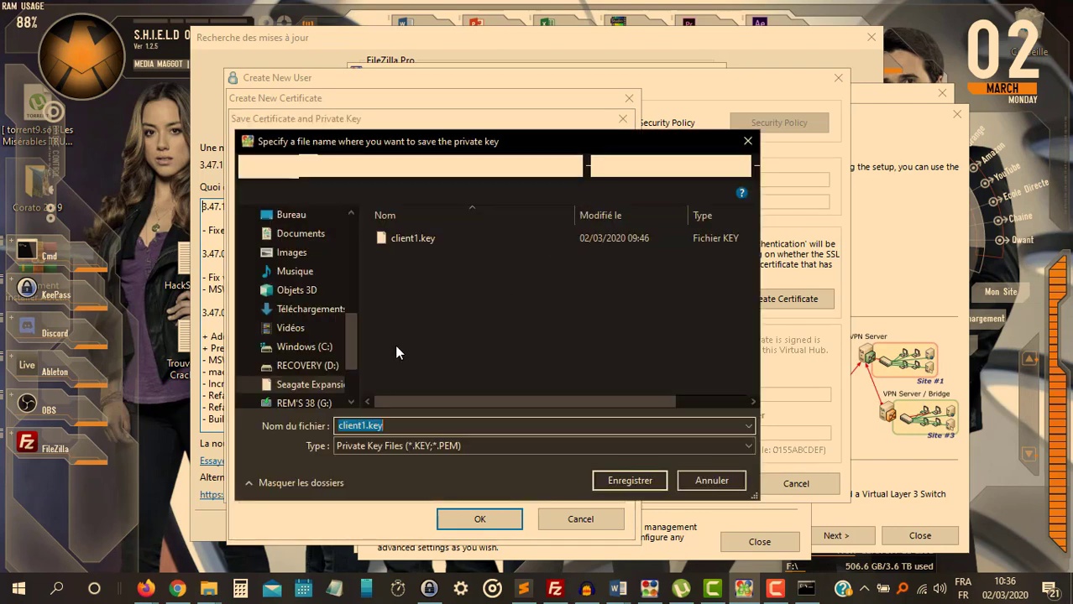
click(645, 486)
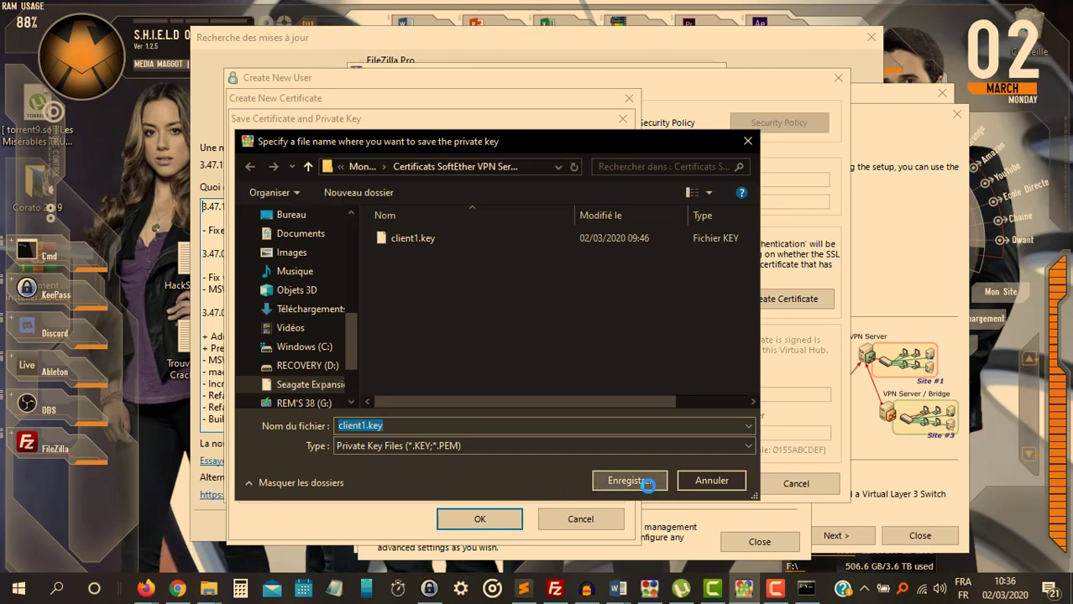
click(571, 304)
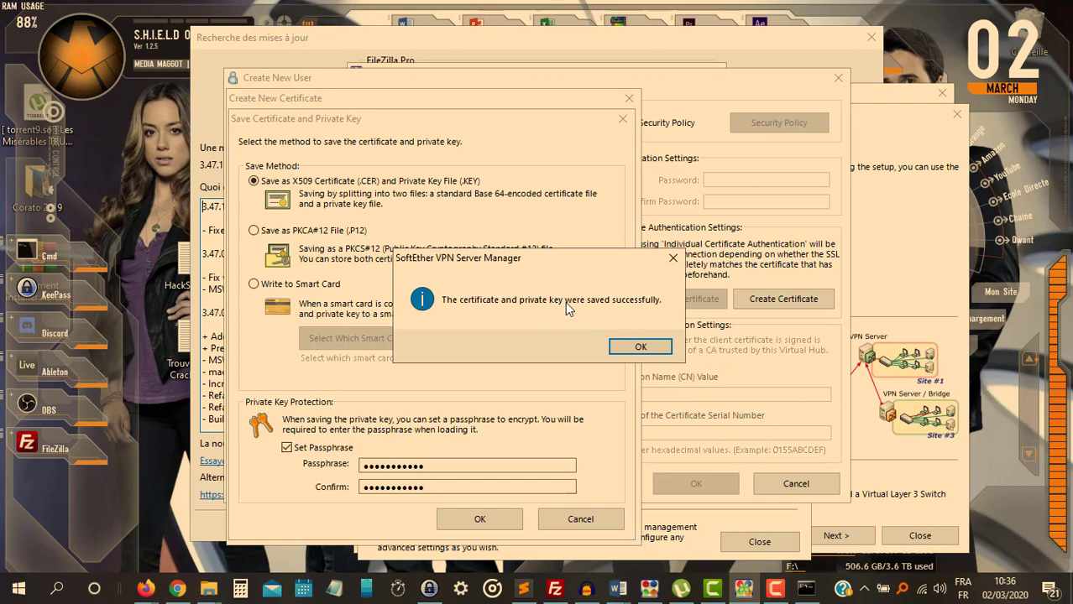
click(638, 349)
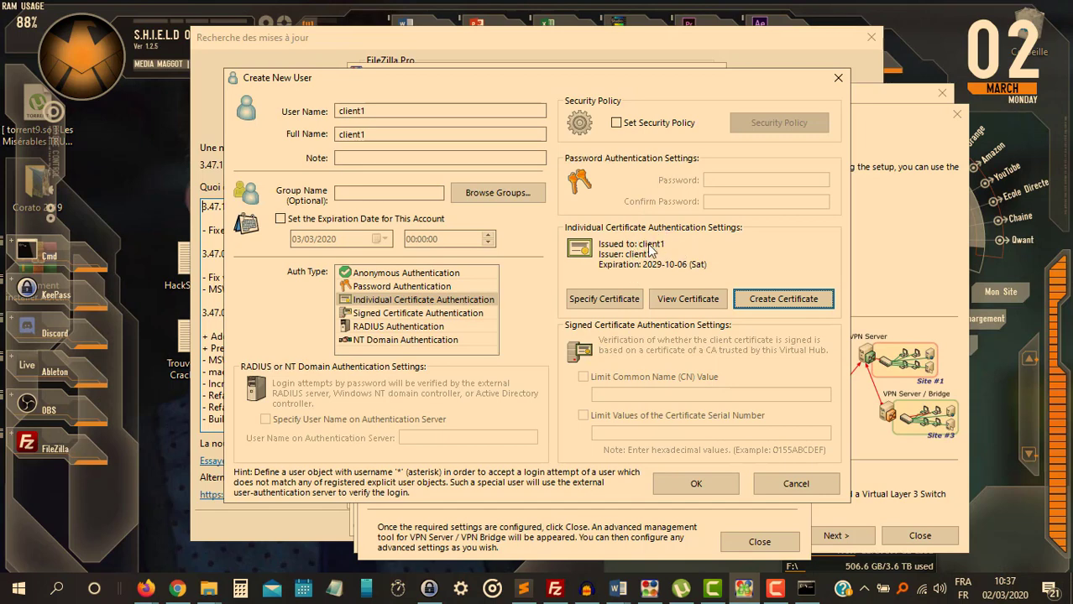
Finish creating user client1, refresh the HOME VPN user list and leave user management.
click(696, 487)
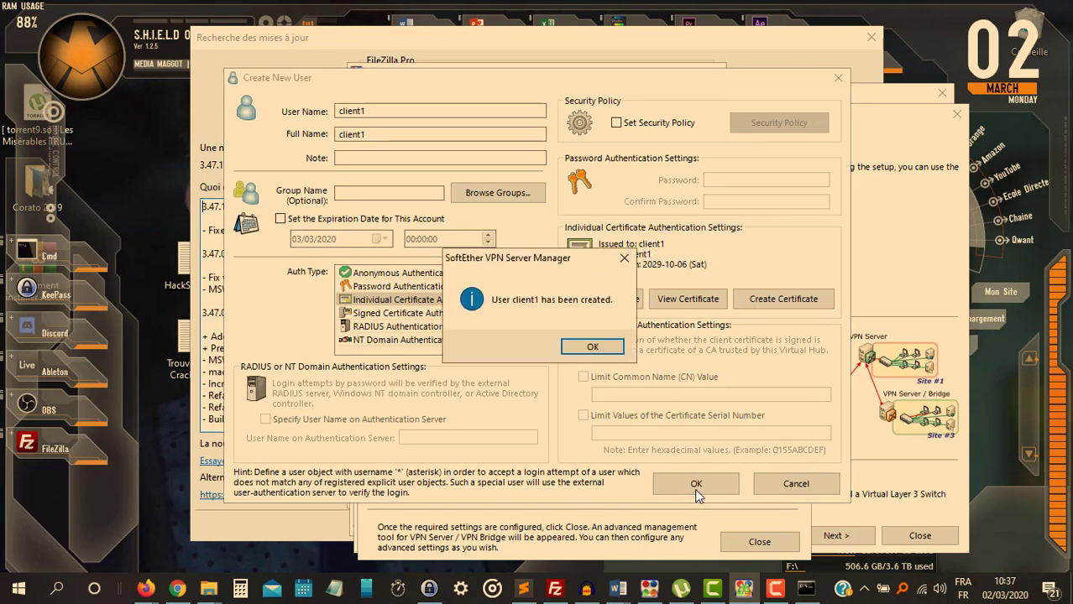
click(594, 348)
click(464, 239)
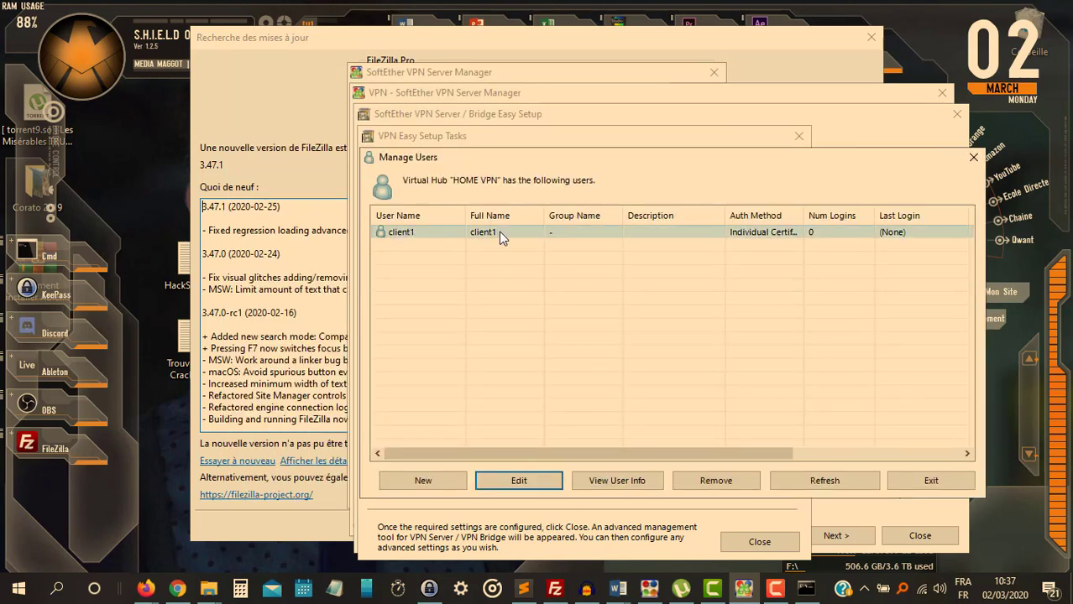
click(829, 480)
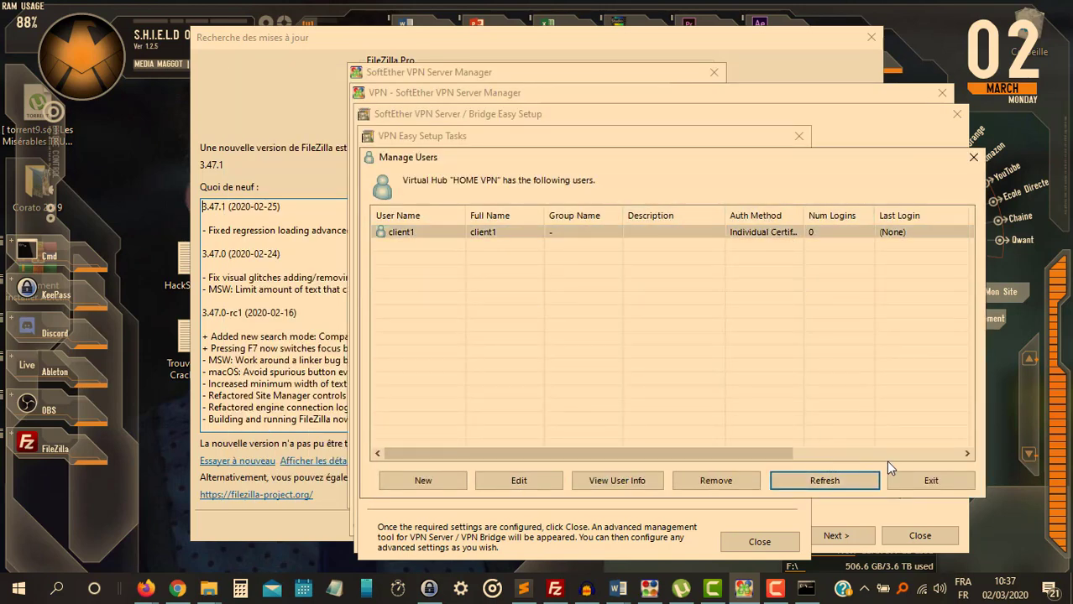
click(927, 480)
Compare the adapters in the Windows network connections and set the local bridge's Ethernet device to VMware Network Adapter VMnet1.
click(489, 490)
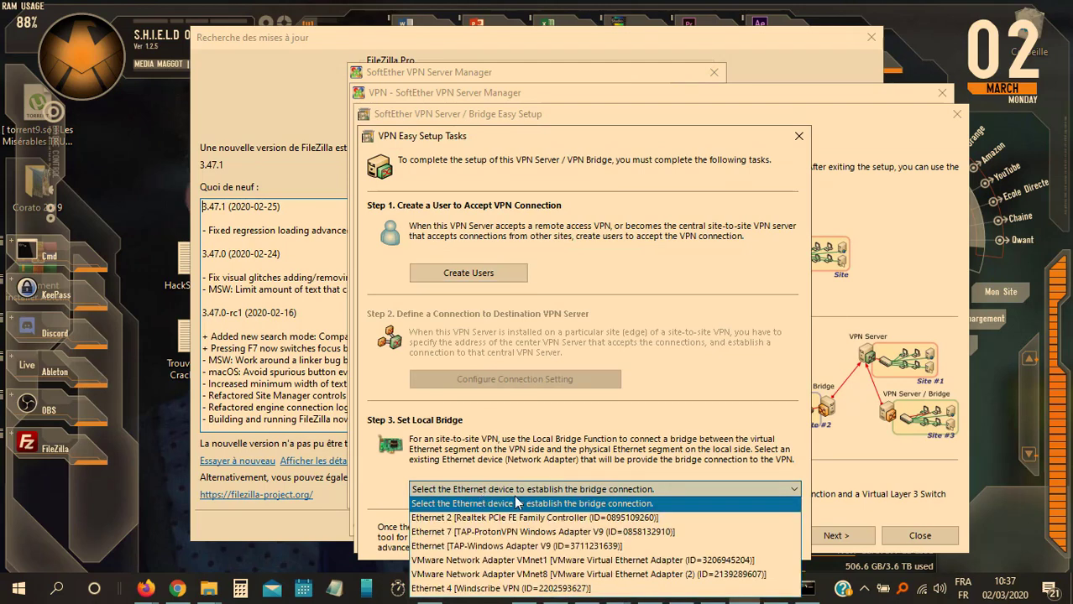
click(462, 494)
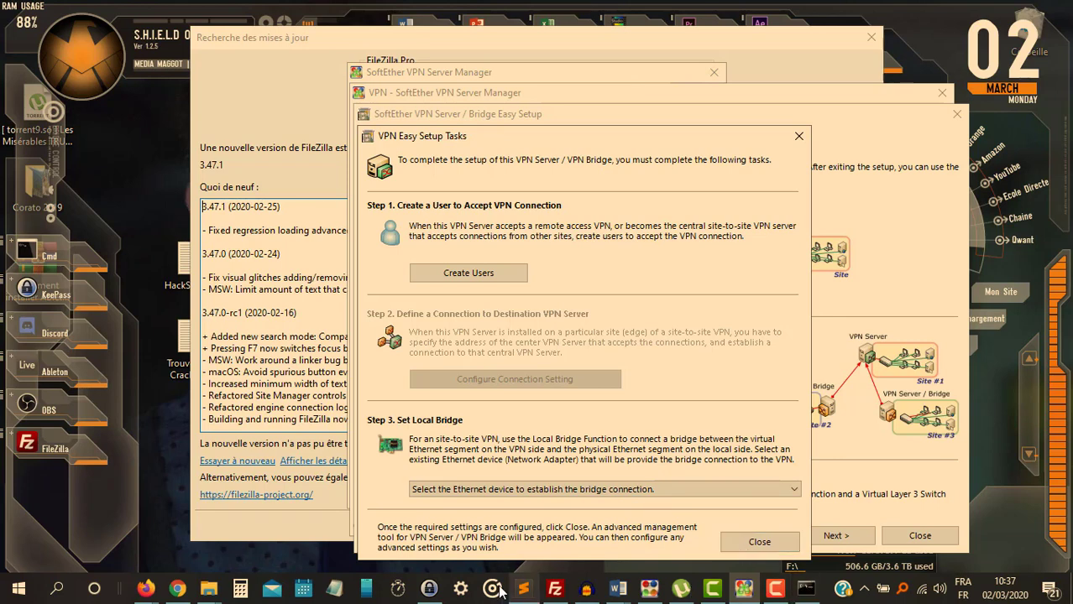
mouse_move(209, 579)
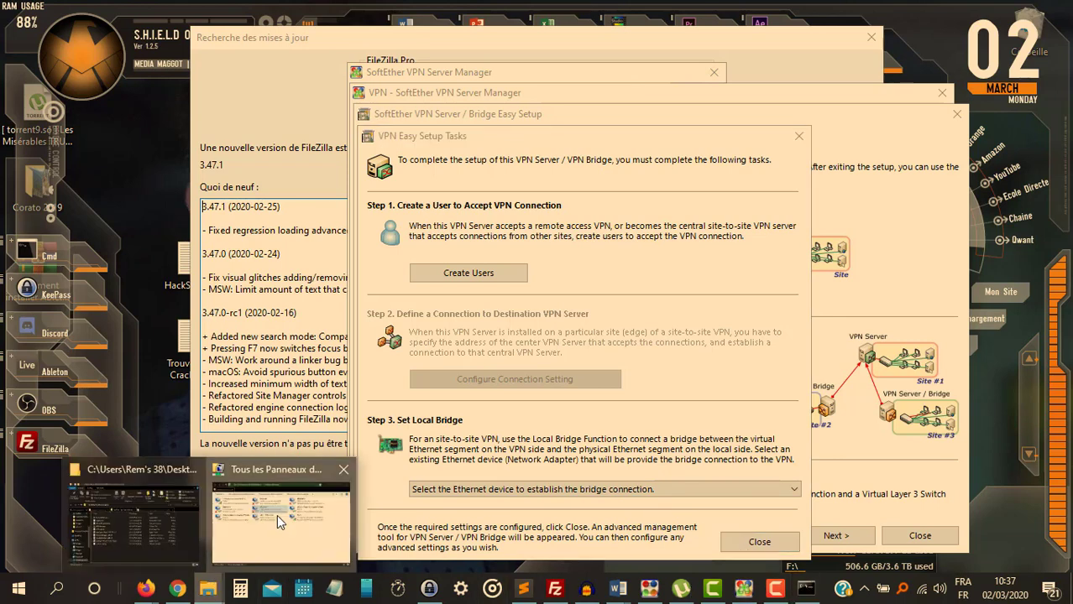
click(276, 514)
click(105, 252)
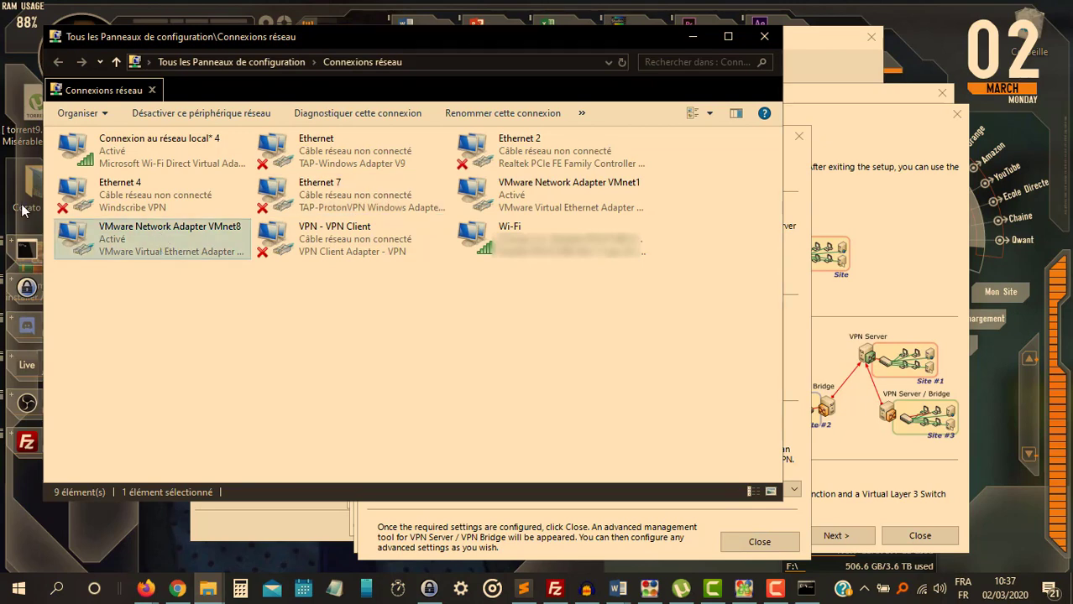
click(352, 239)
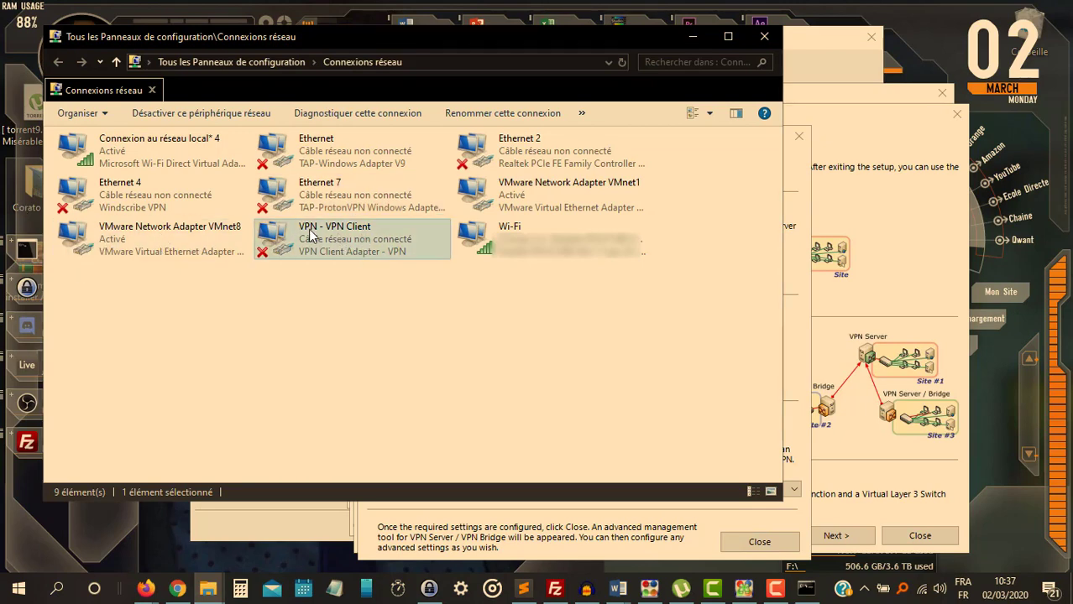
click(692, 36)
click(481, 494)
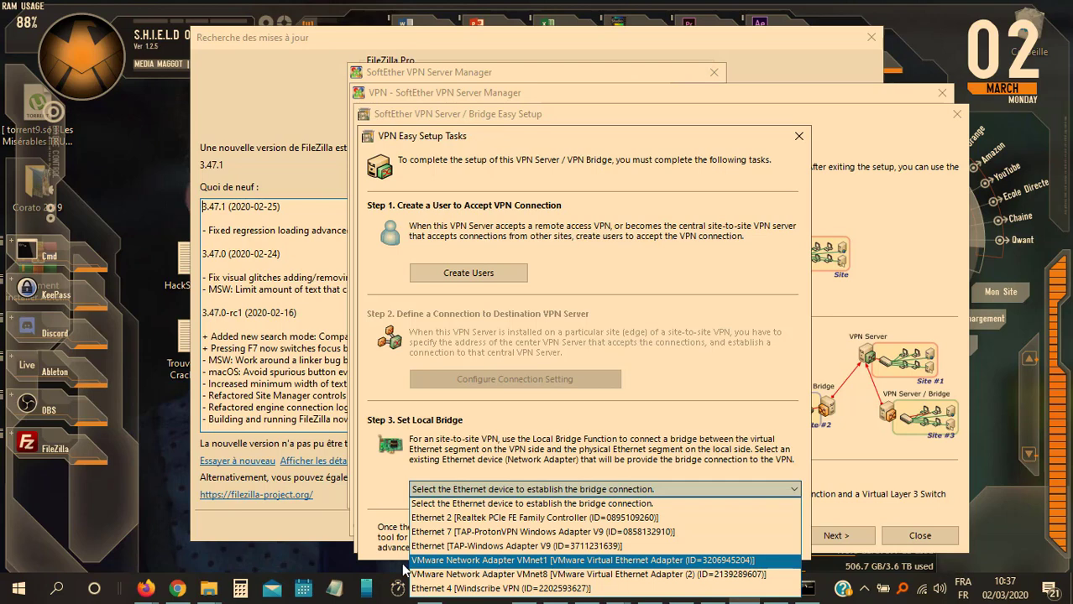
click(548, 565)
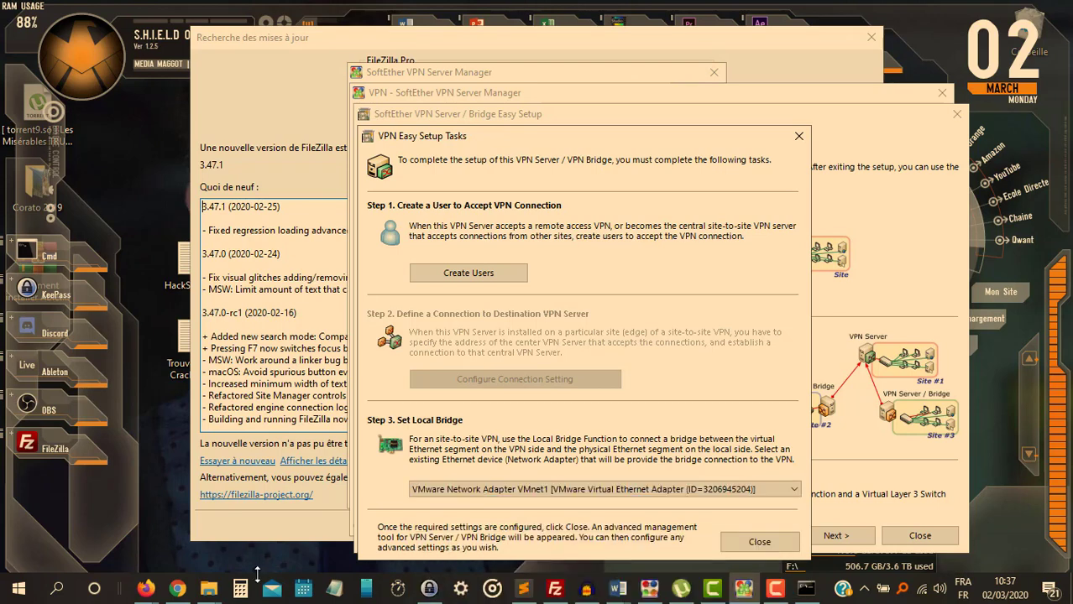
Check the VMnet1 and VPN Client adapters in the Windows network connections, and finish the VPN Easy Setup tasks.
mouse_move(208, 590)
click(261, 553)
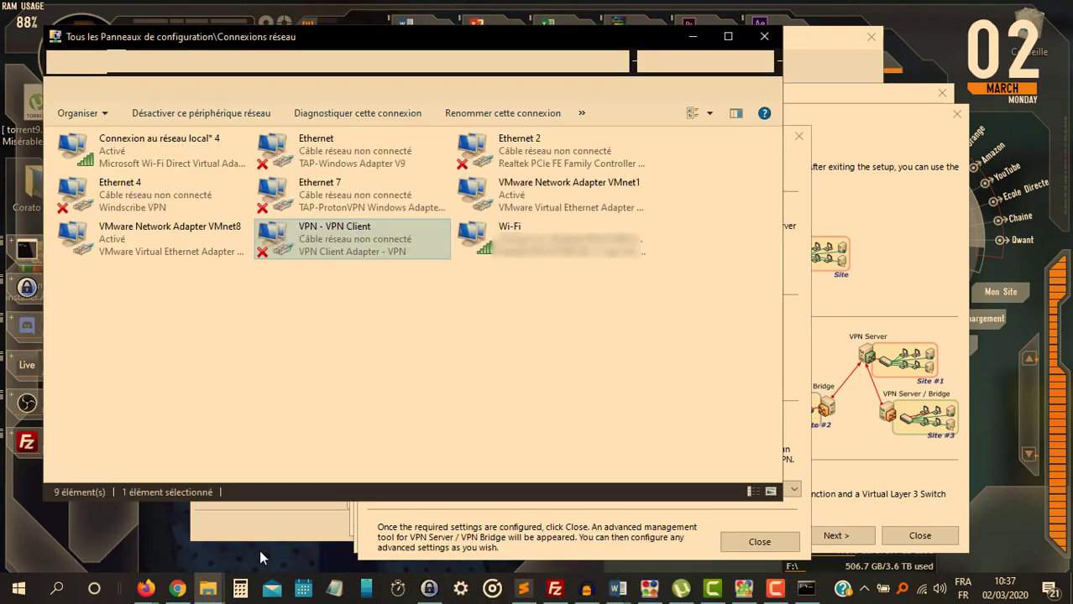
click(509, 206)
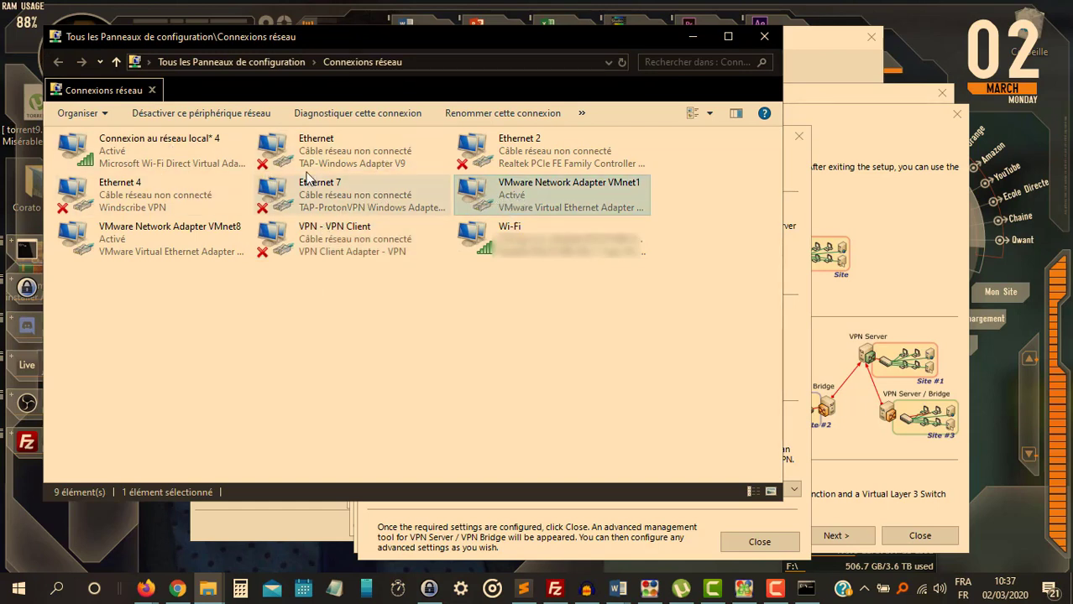
click(331, 241)
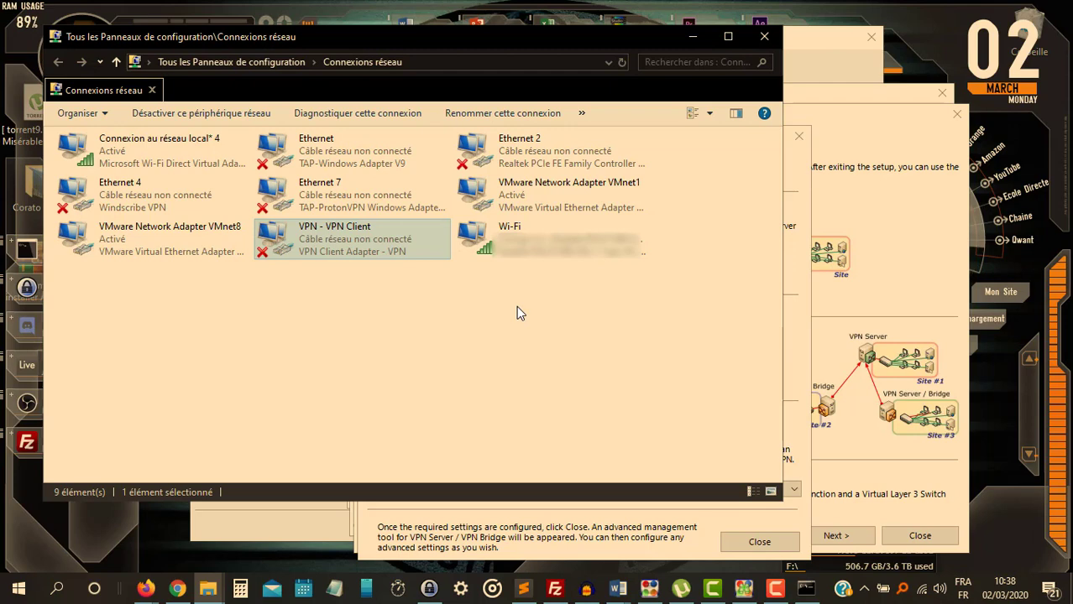
click(692, 37)
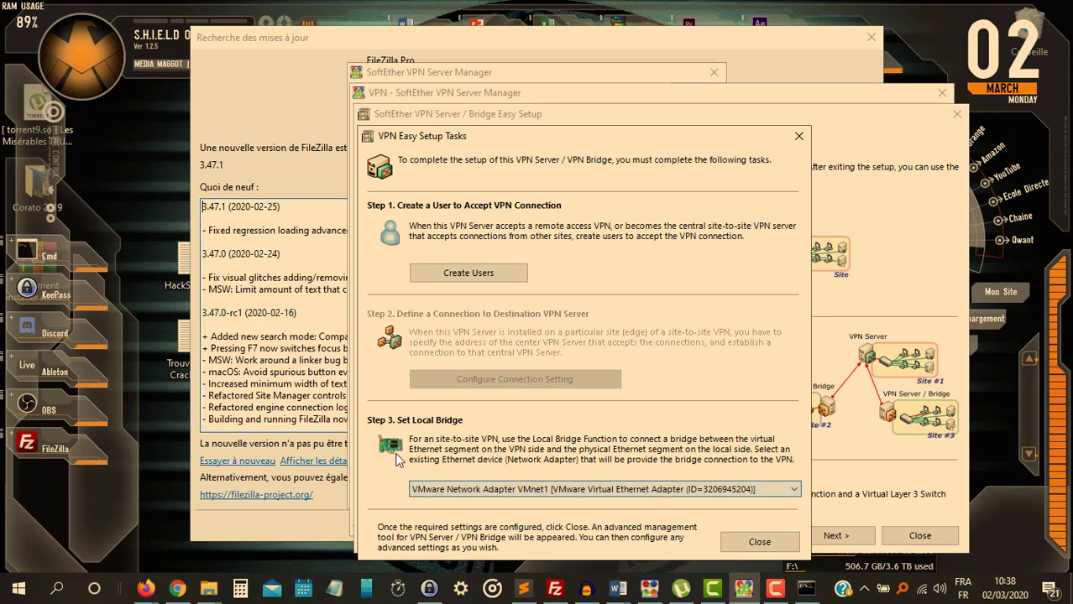
click(747, 538)
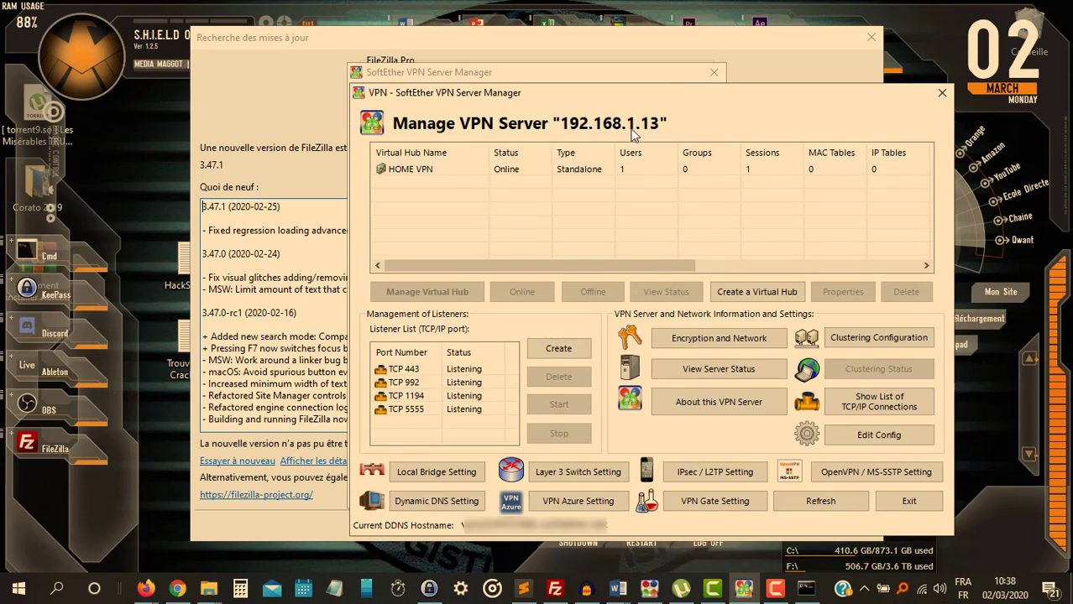
Select the HOME VPN hub, dismiss the FileZilla update window and return to the VPN server management window.
click(509, 170)
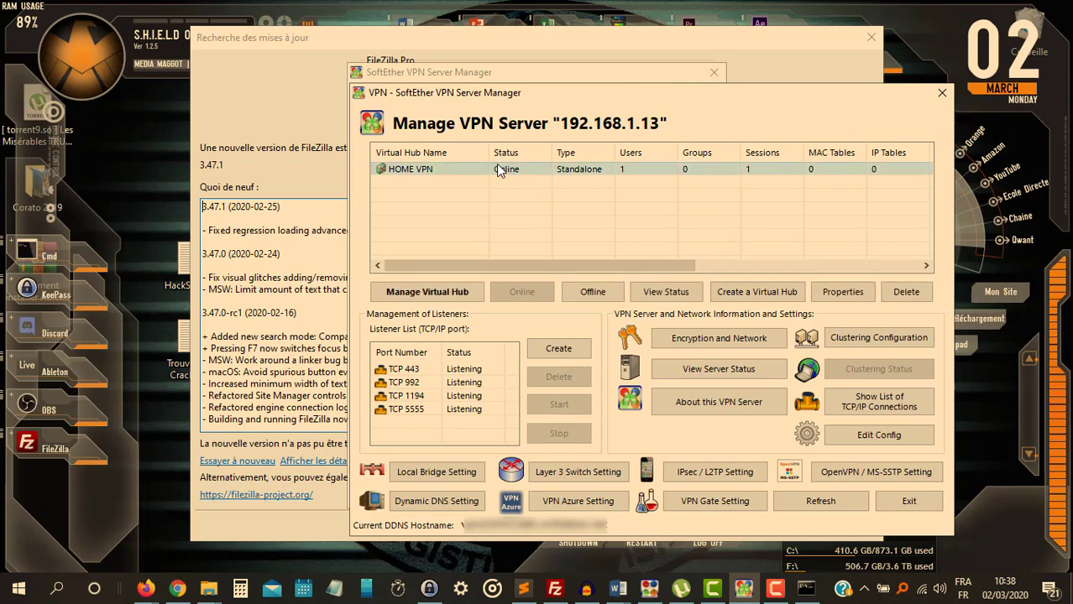
click(332, 47)
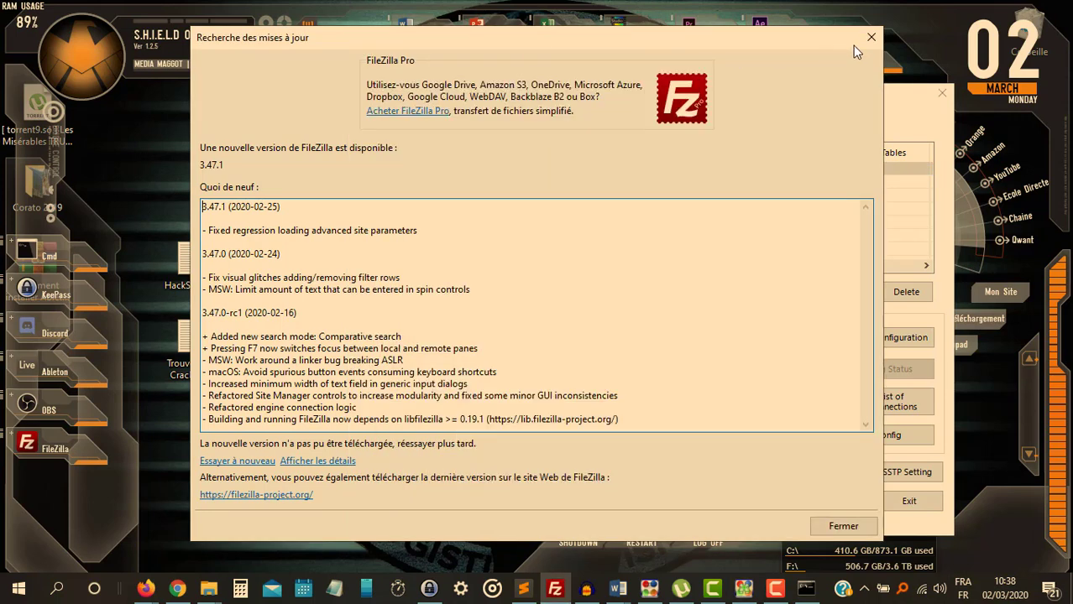
click(835, 527)
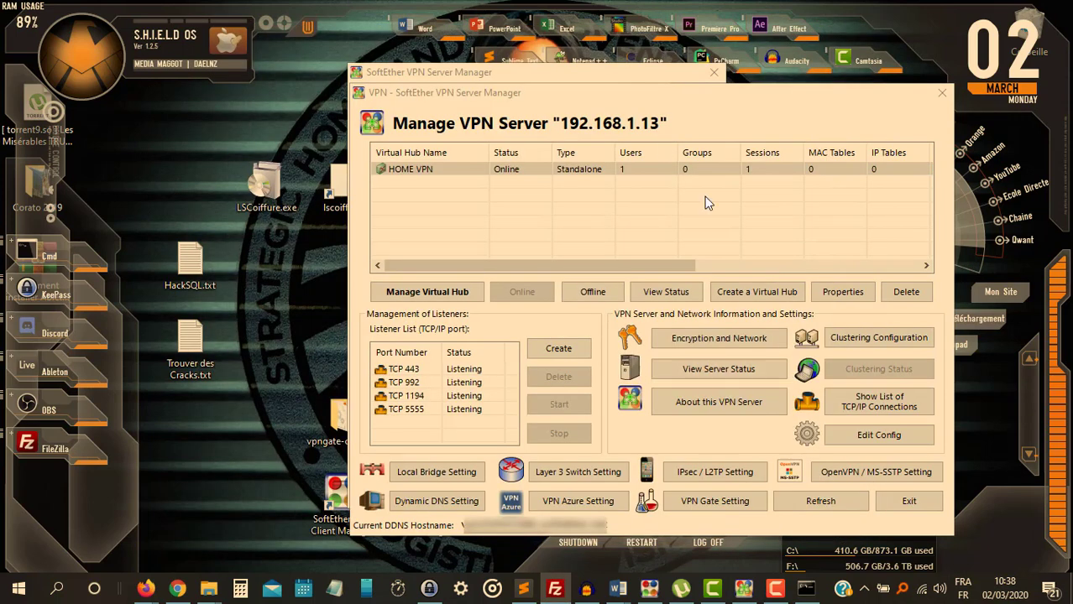
click(560, 70)
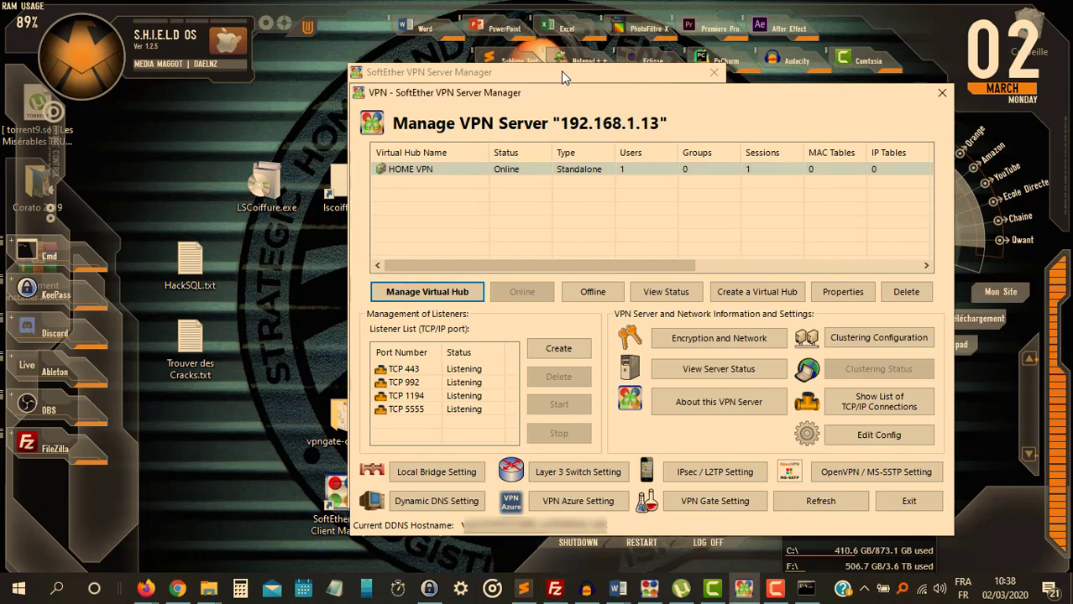
Switch to SoftEther VPN Client Manager and start a new VPN connection setting named VPN PERSO 1 with host name 192.168.1.13.
click(680, 589)
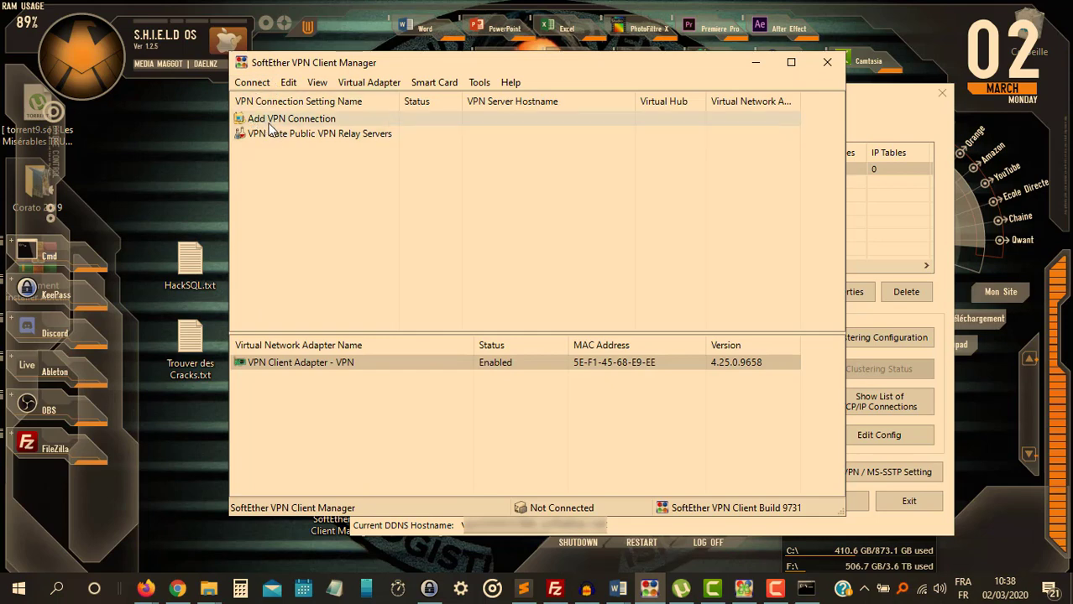
click(270, 122)
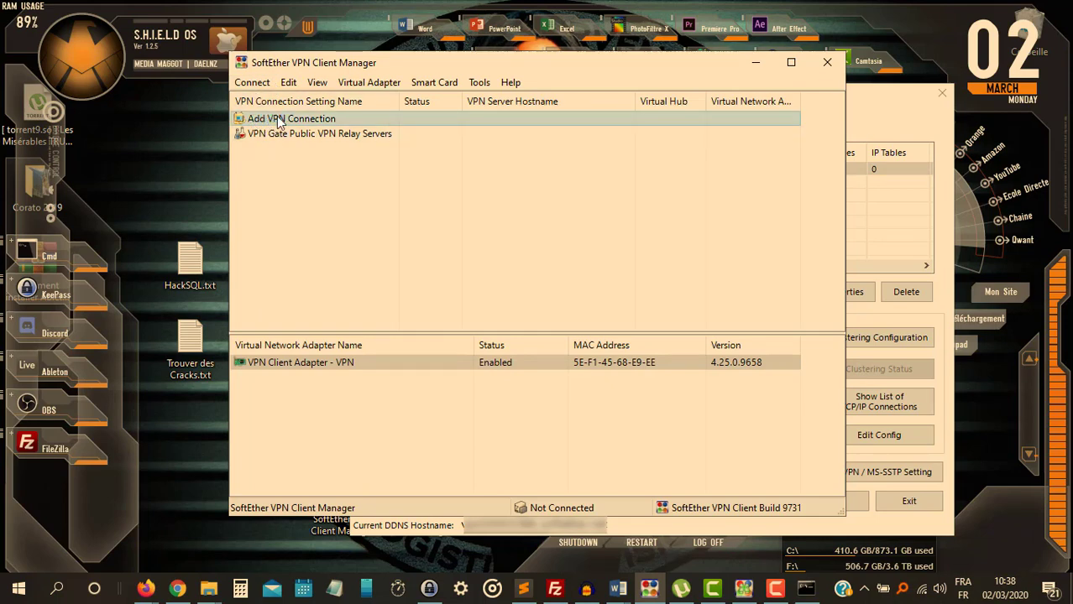
double_click(280, 122)
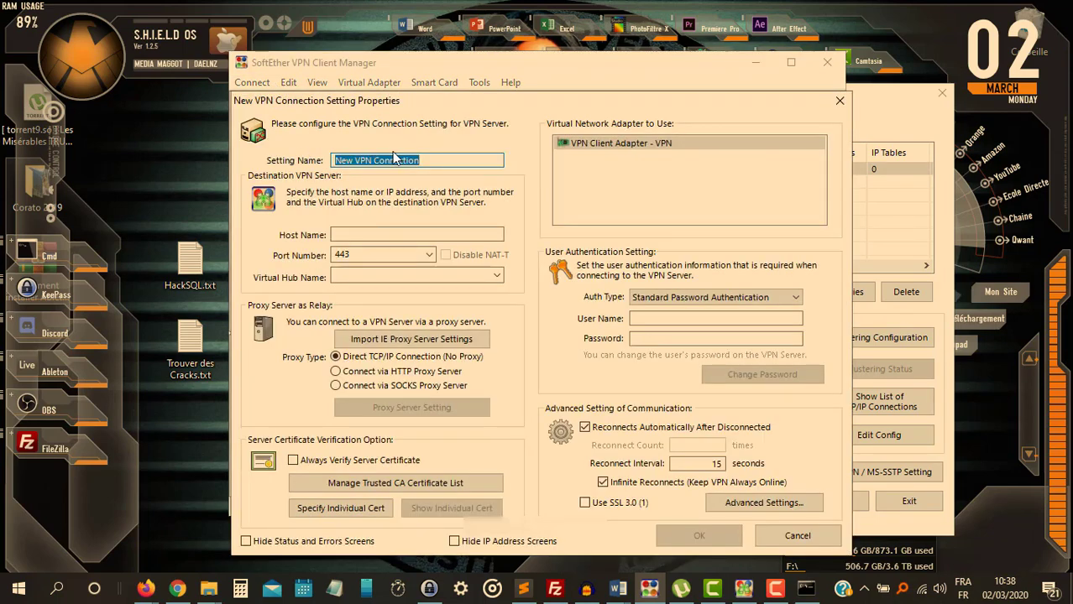
text(V)
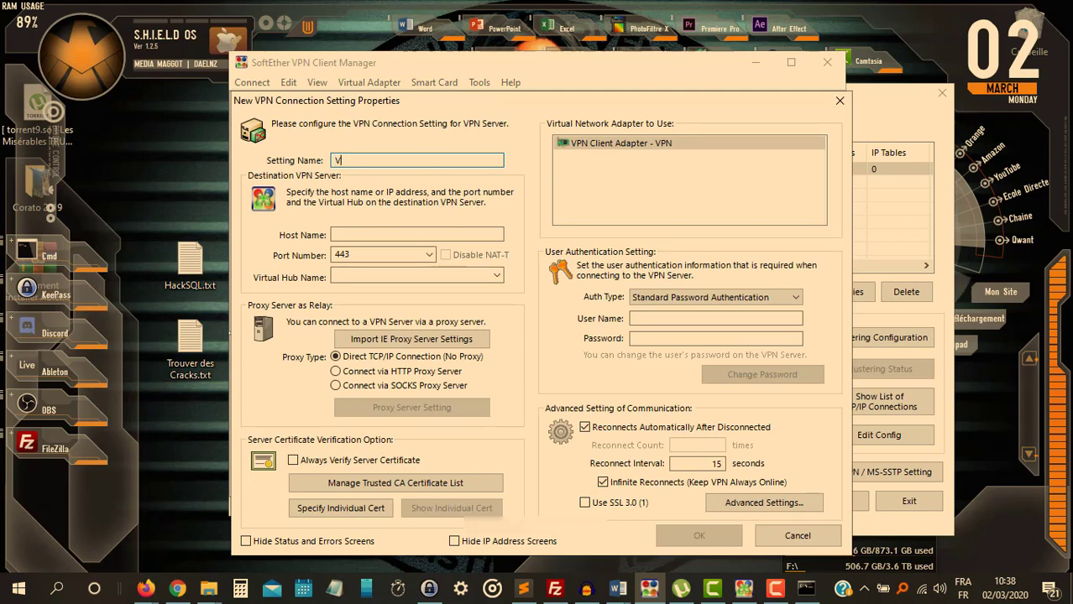
text(PN PERSO 1)
click(364, 234)
text(192.168.1.13)
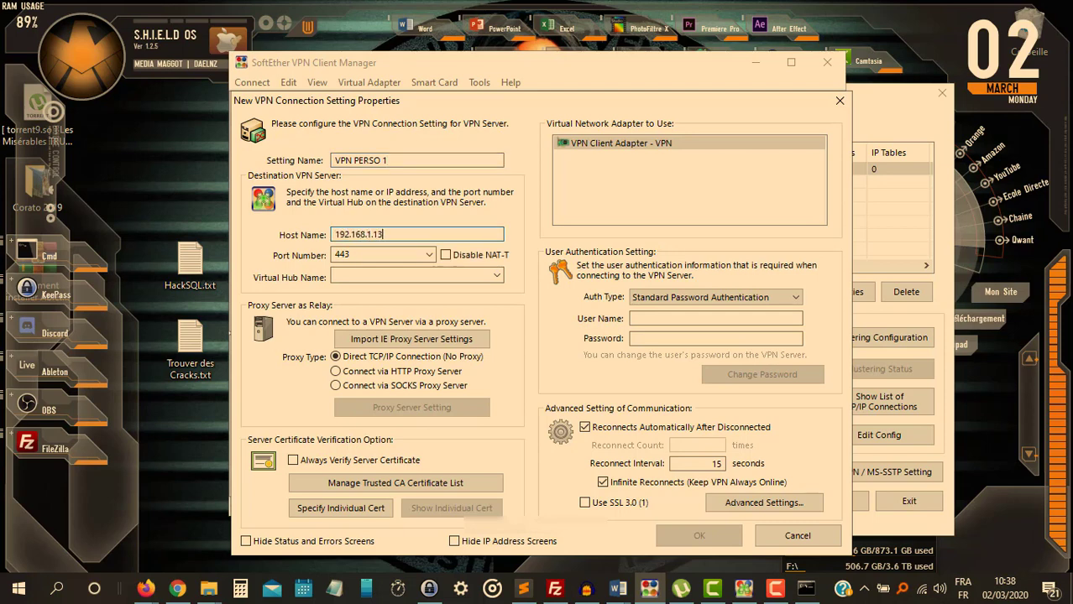
click(869, 119)
click(302, 119)
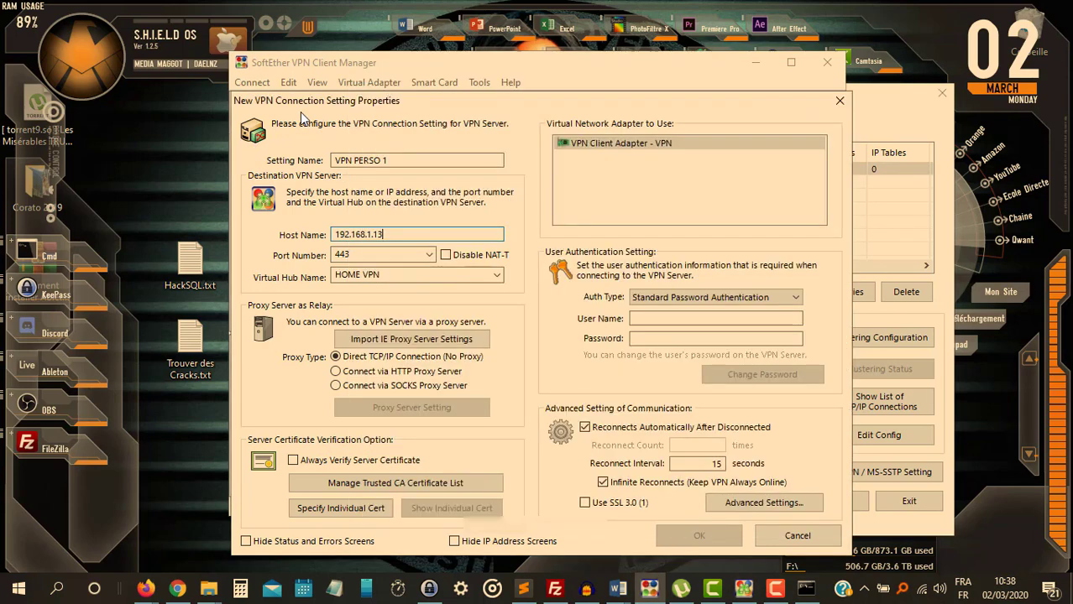
Set the VPN PERSO 1 destination port to 5555 (SE-VPN Port) and choose HOME VPN as its virtual hub.
click(423, 256)
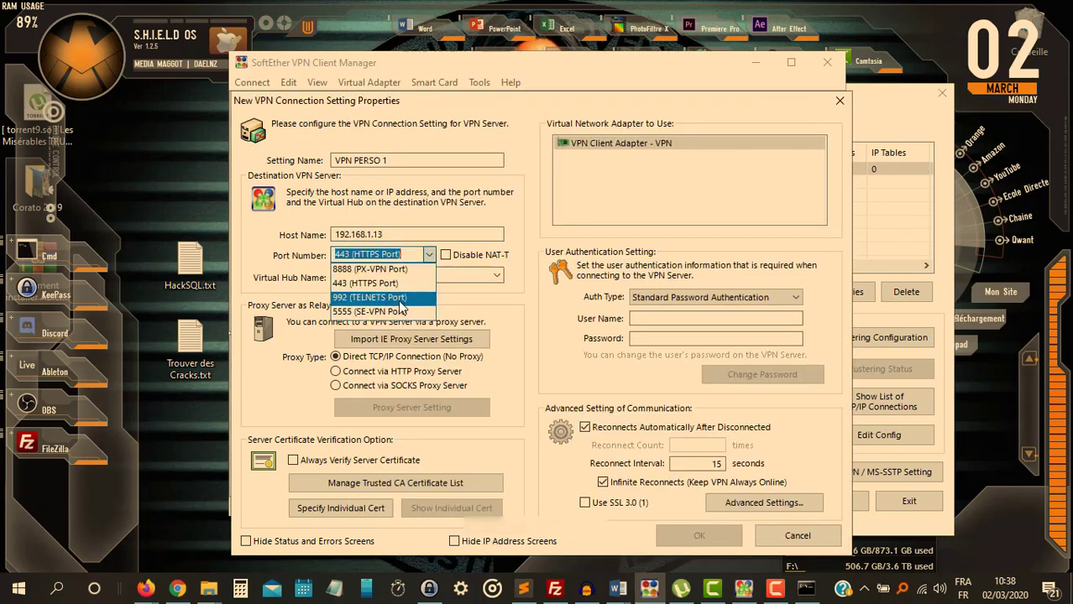
click(369, 280)
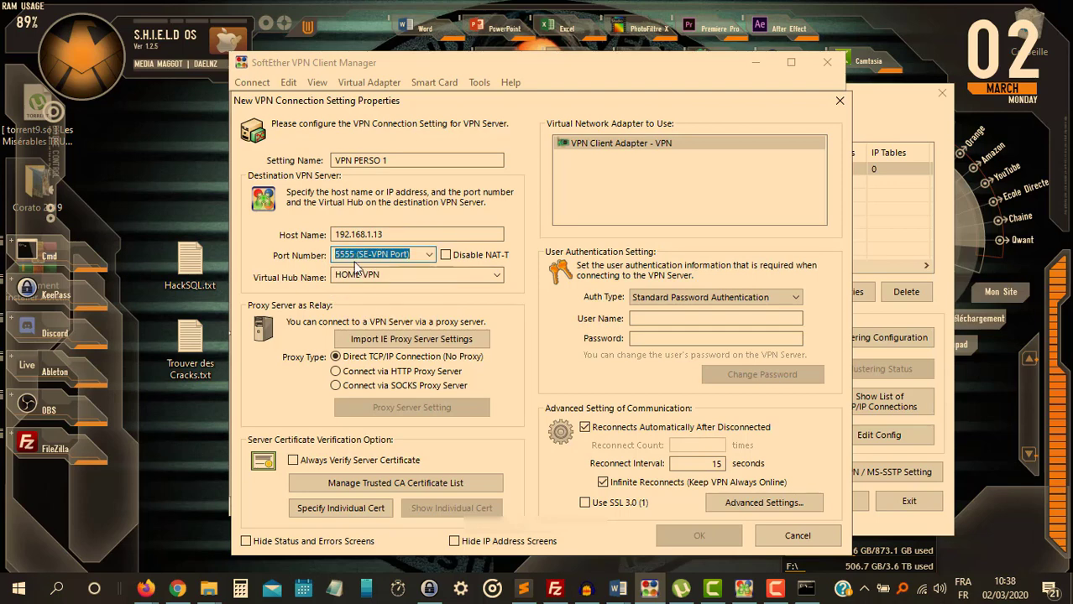
click(496, 279)
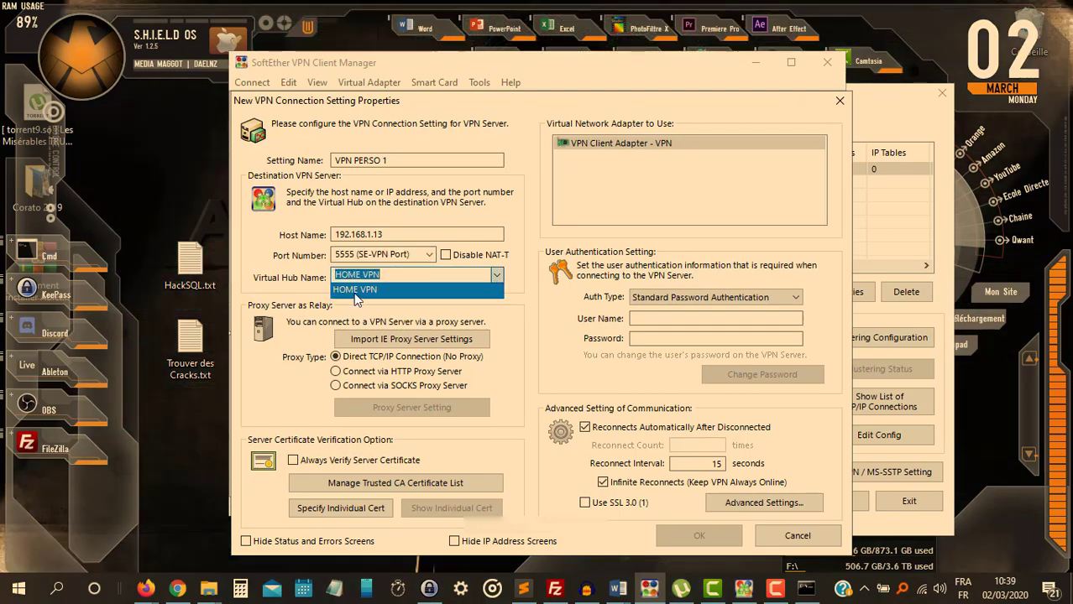
click(357, 292)
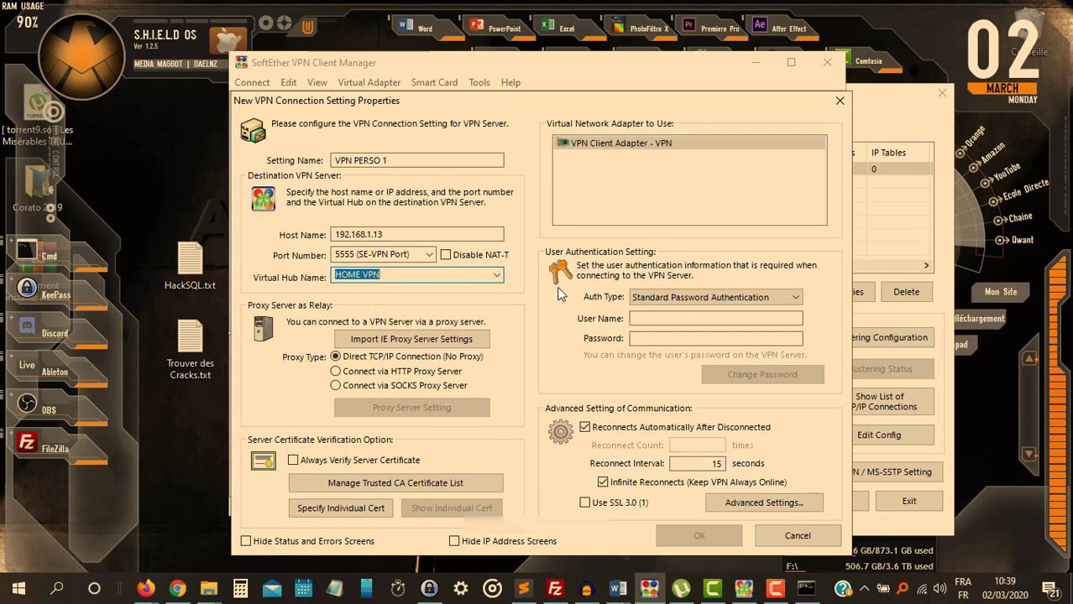
Set the user authentication to Client Certificate Authentication with the user name client1.
click(641, 302)
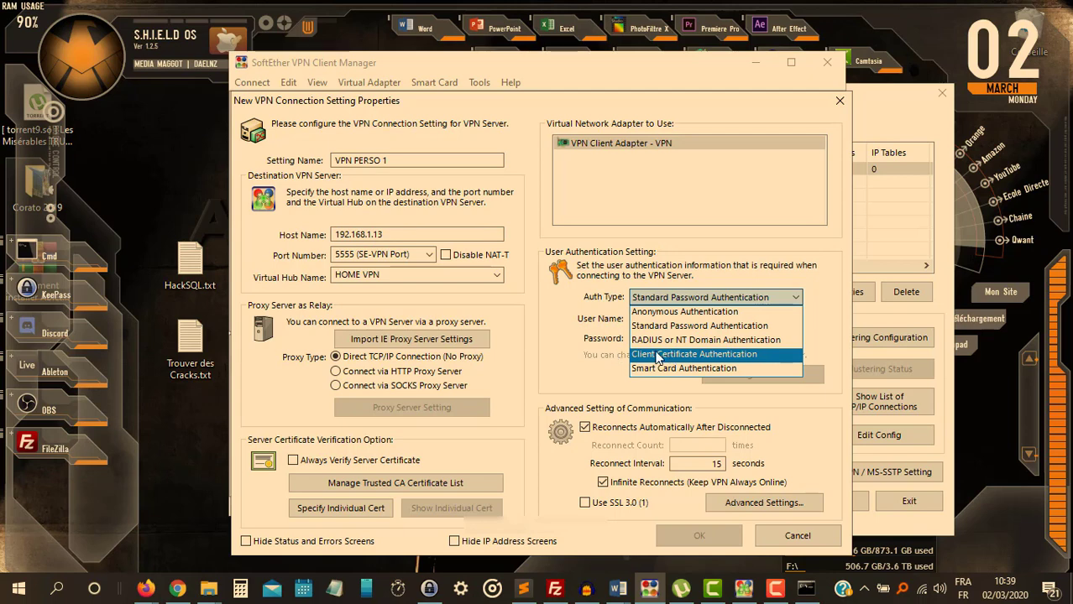
click(661, 355)
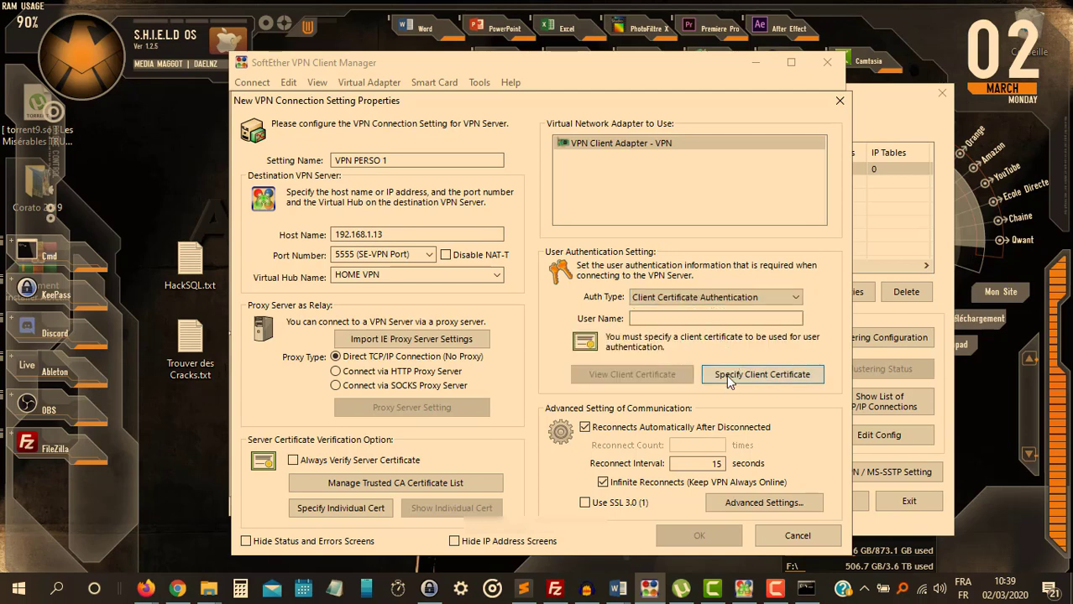
click(679, 320)
text(client1)
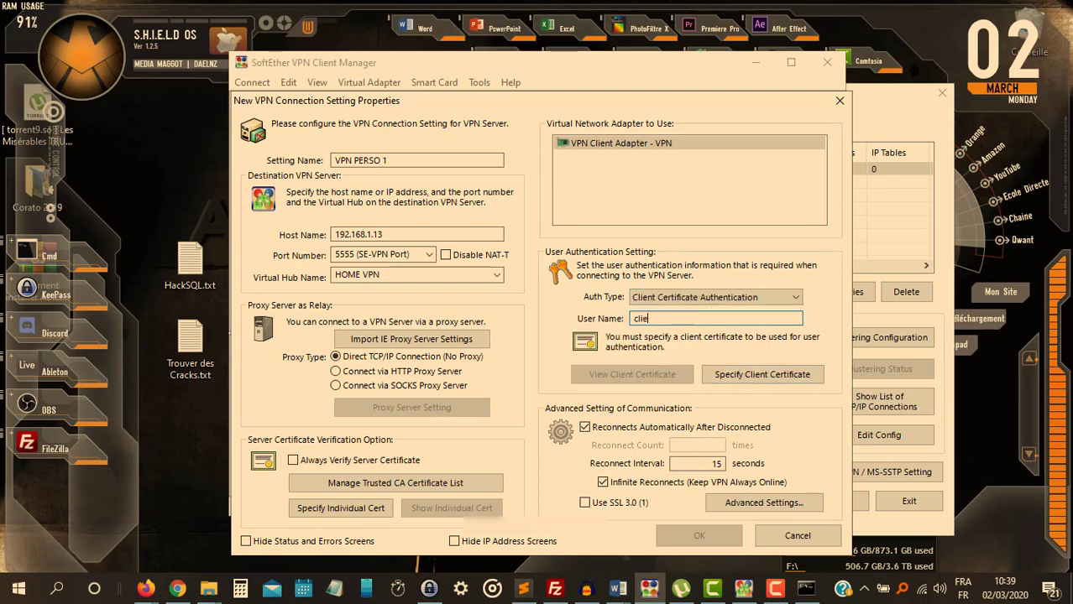
Specify client1.cer as the client certificate and client1.key as its corresponding private key.
click(744, 384)
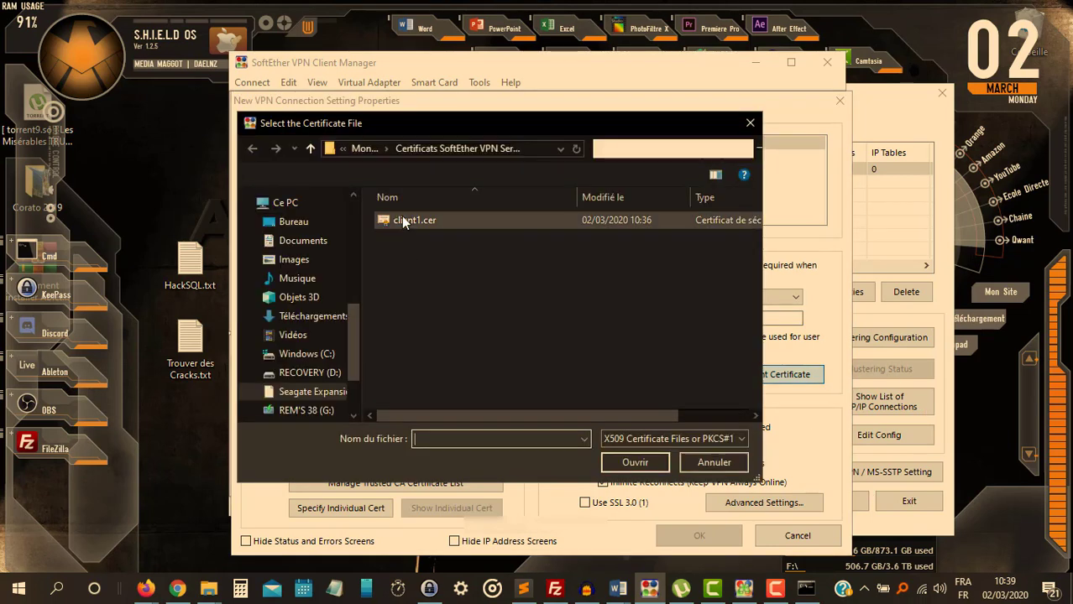
click(412, 222)
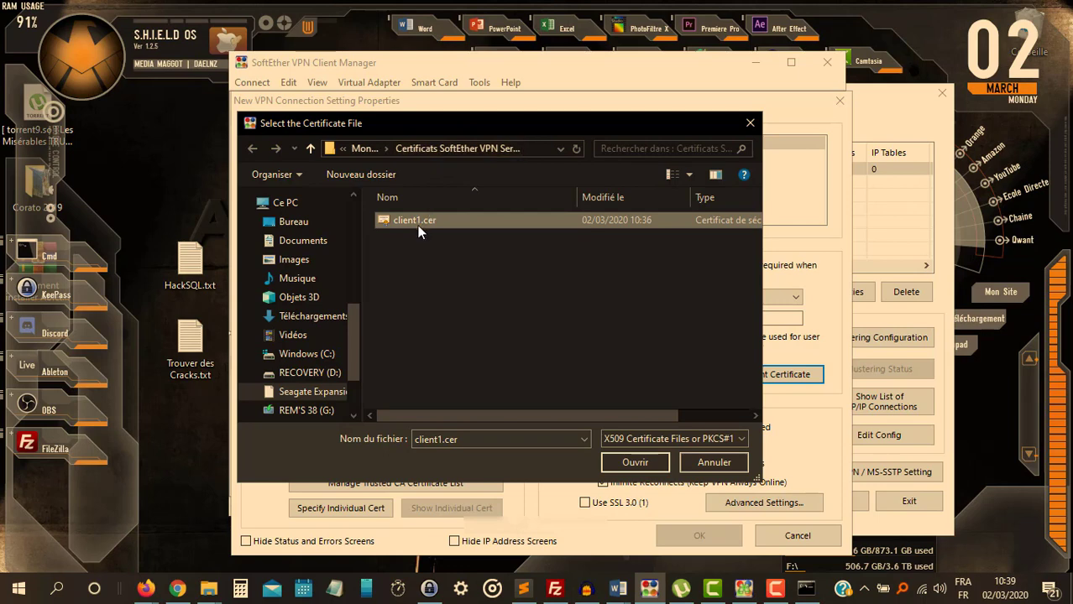
click(622, 462)
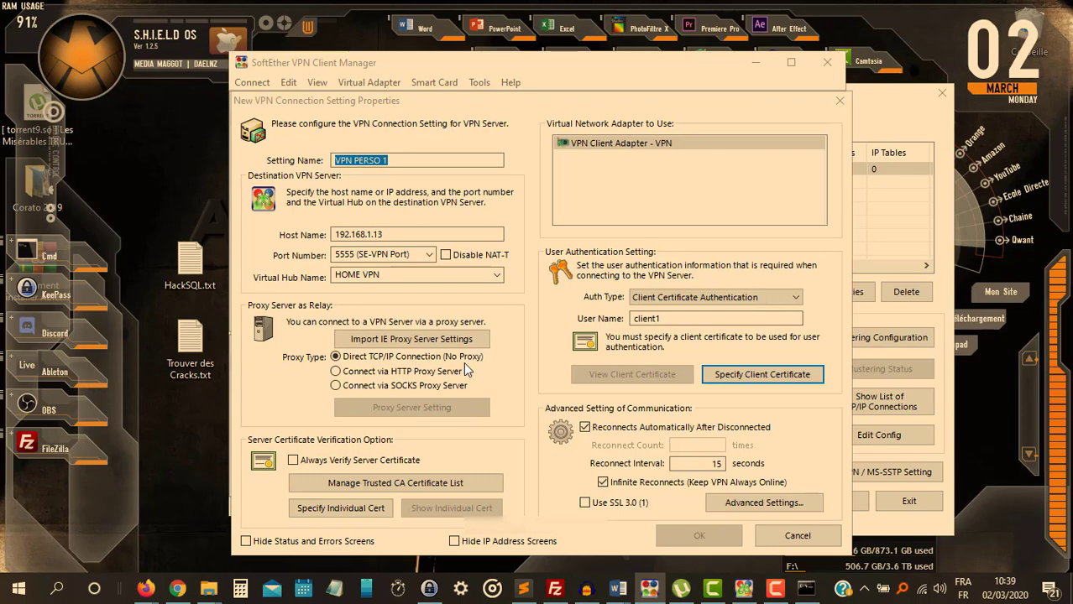
click(421, 221)
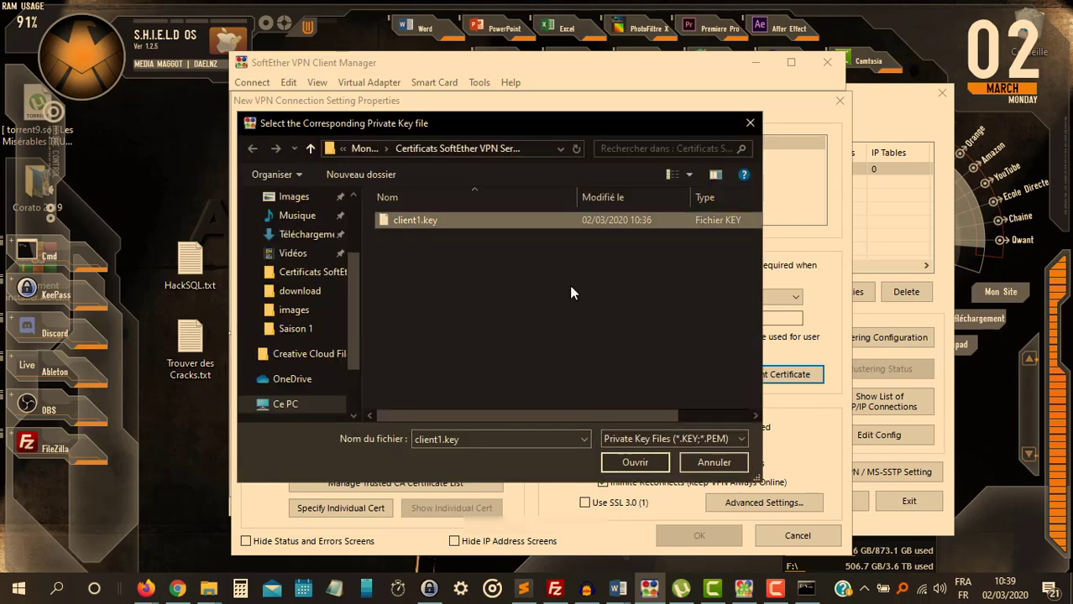
click(631, 463)
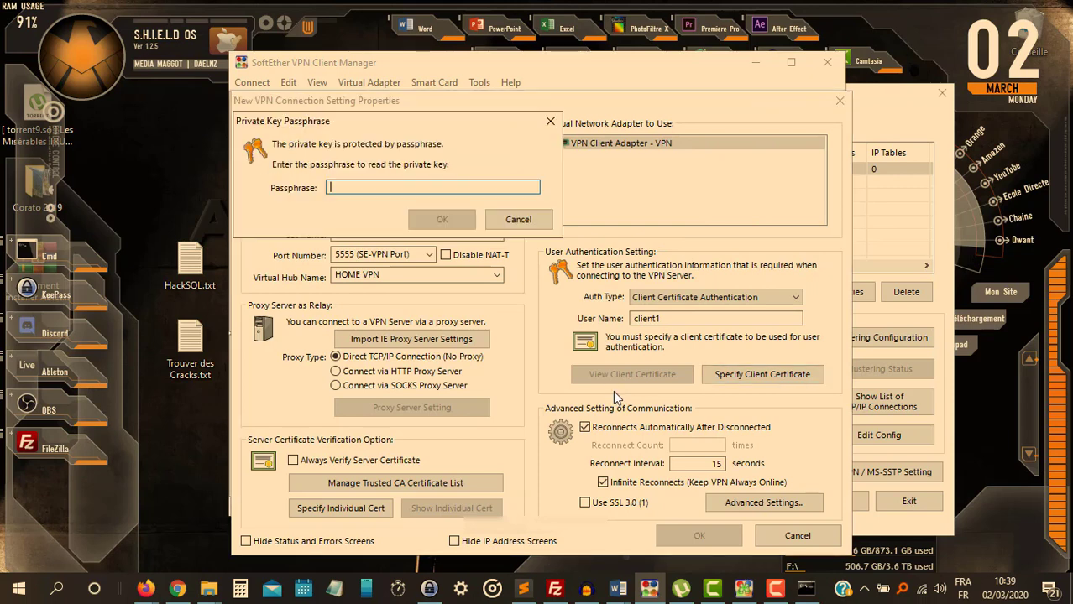
Enter the private key passphrase to load the client certificate, and save the VPN PERSO 1 connection setting.
text(•••)
key(BackSpace)
key(BackSpace)
text(••••••••••)
key(Return)
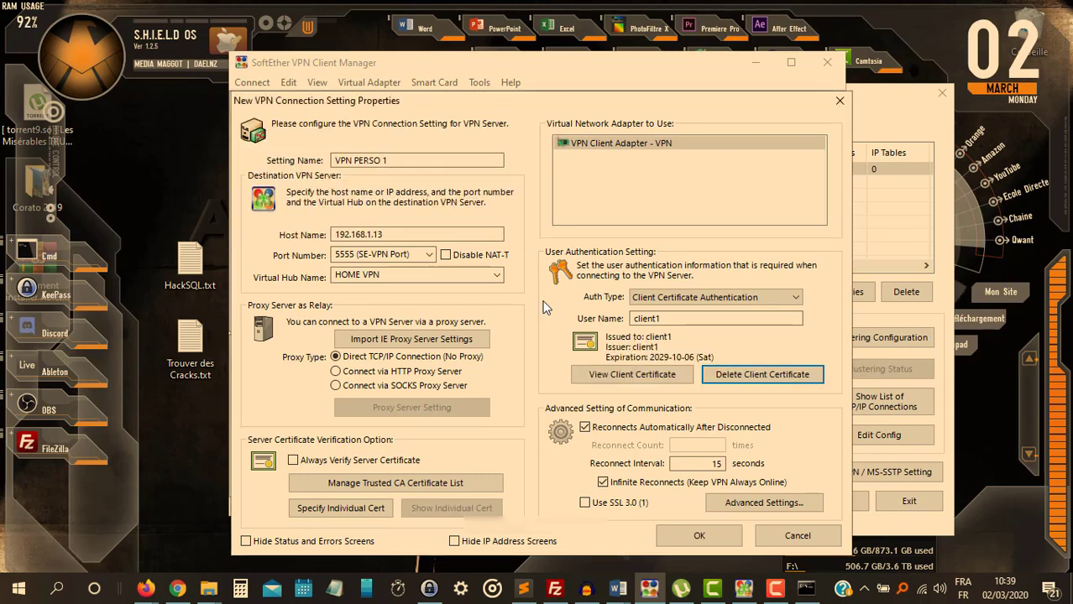
click(701, 537)
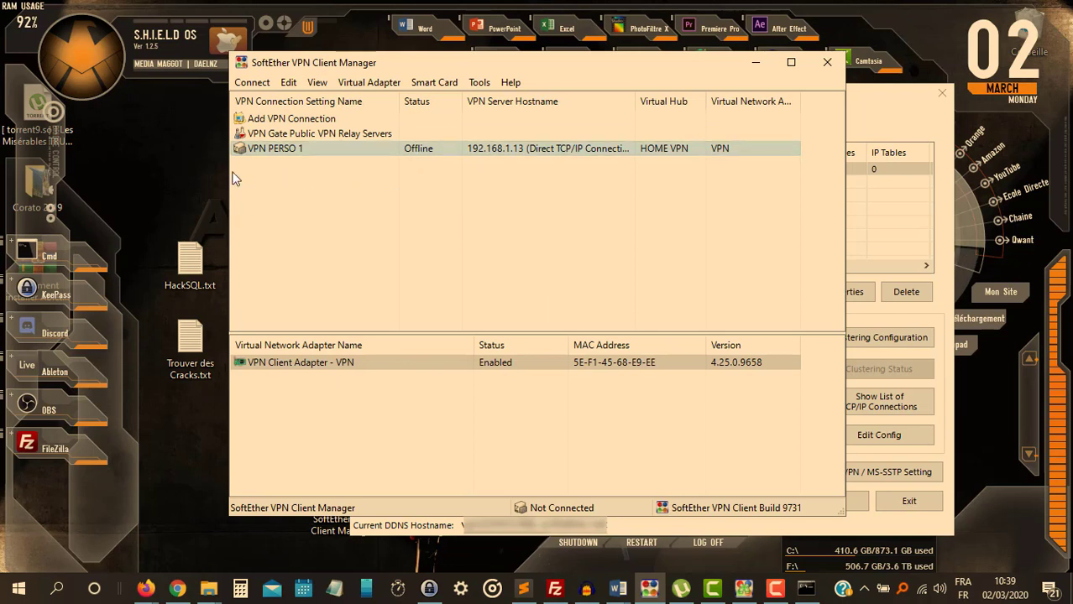
Connect the VPN PERSO 1 setting to the VPN server and close the virtual network adapter status message.
click(252, 177)
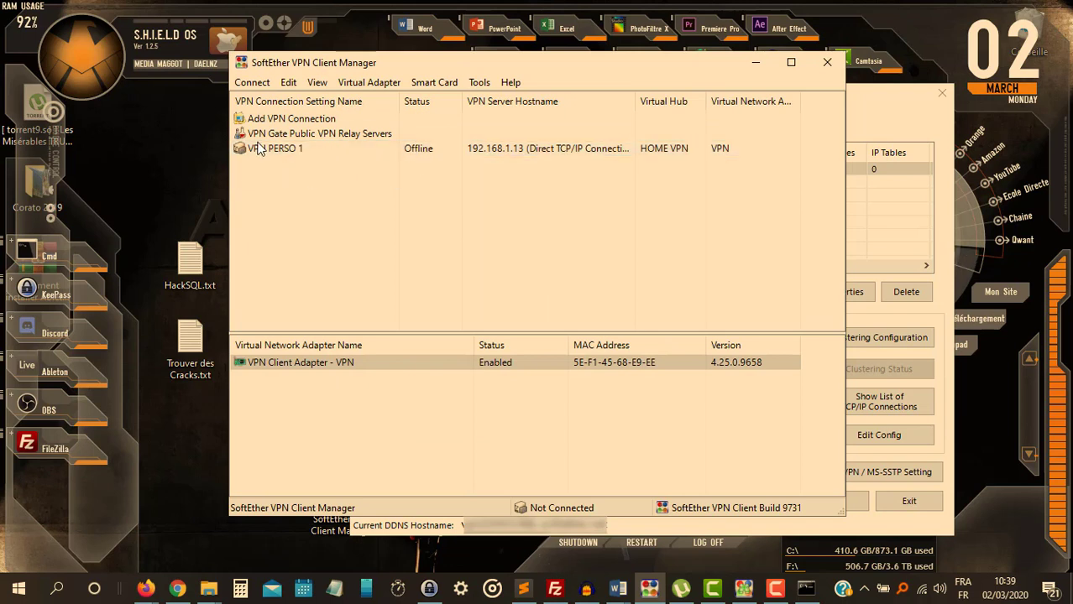
click(312, 136)
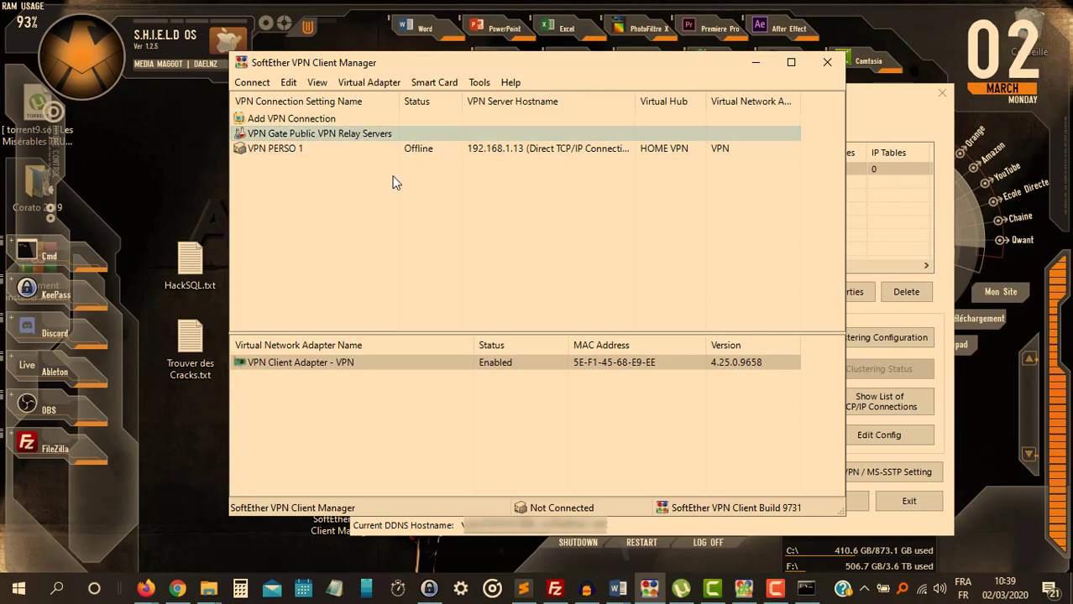
click(359, 151)
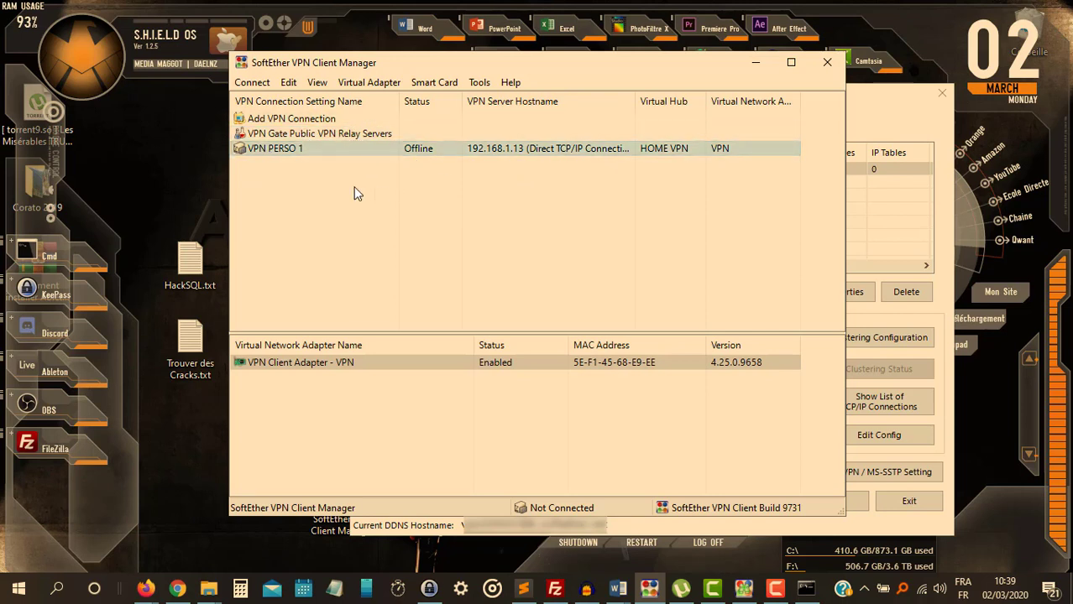
right_click(410, 149)
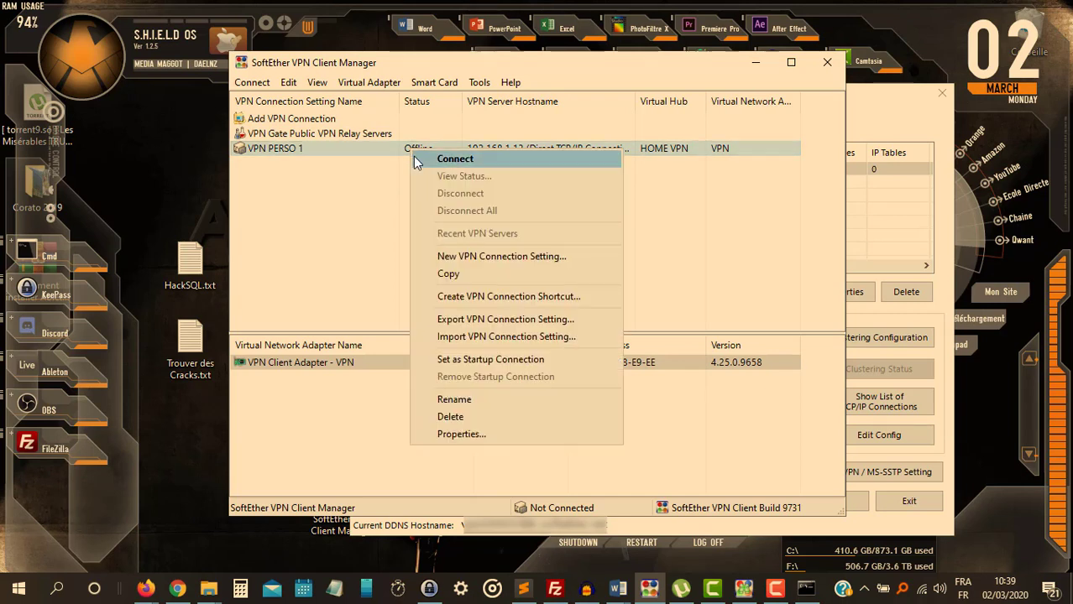
key(Escape)
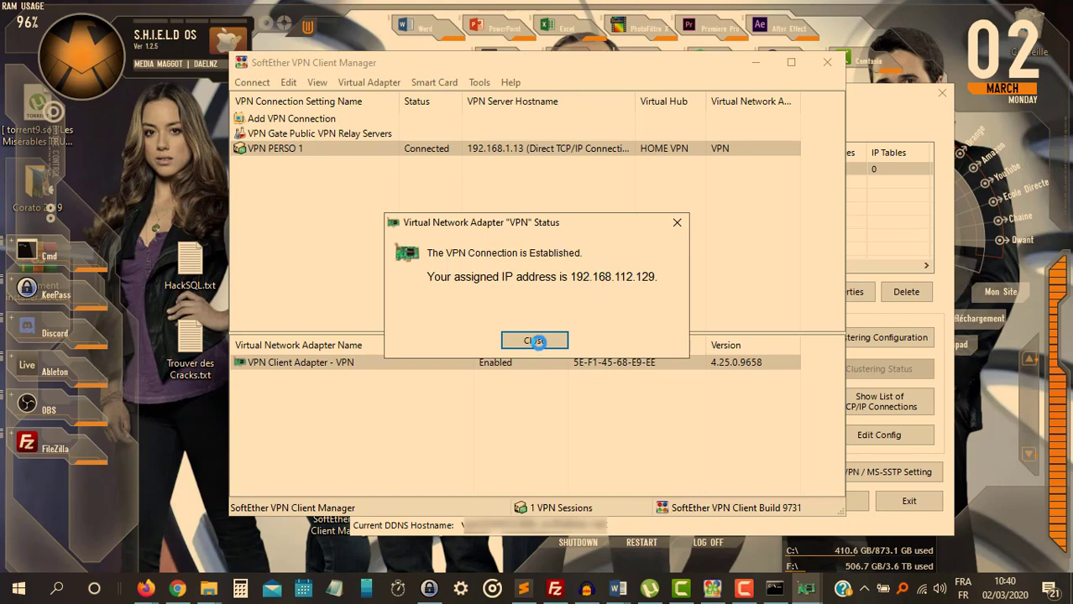
click(536, 341)
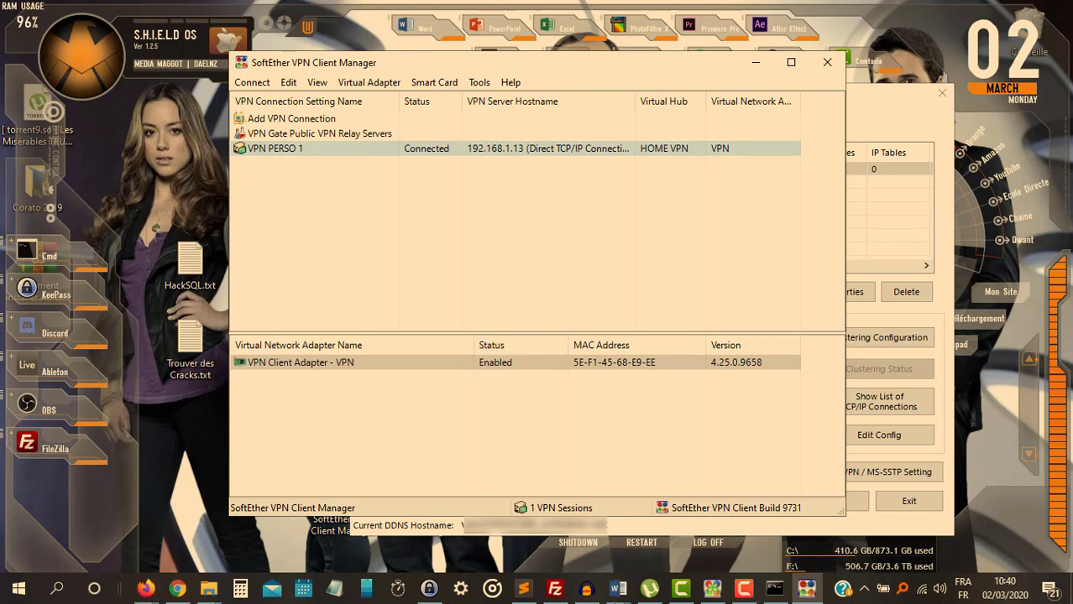
Return to the VPN server management window and refresh it to check the HOME VPN hub's sessions.
click(888, 221)
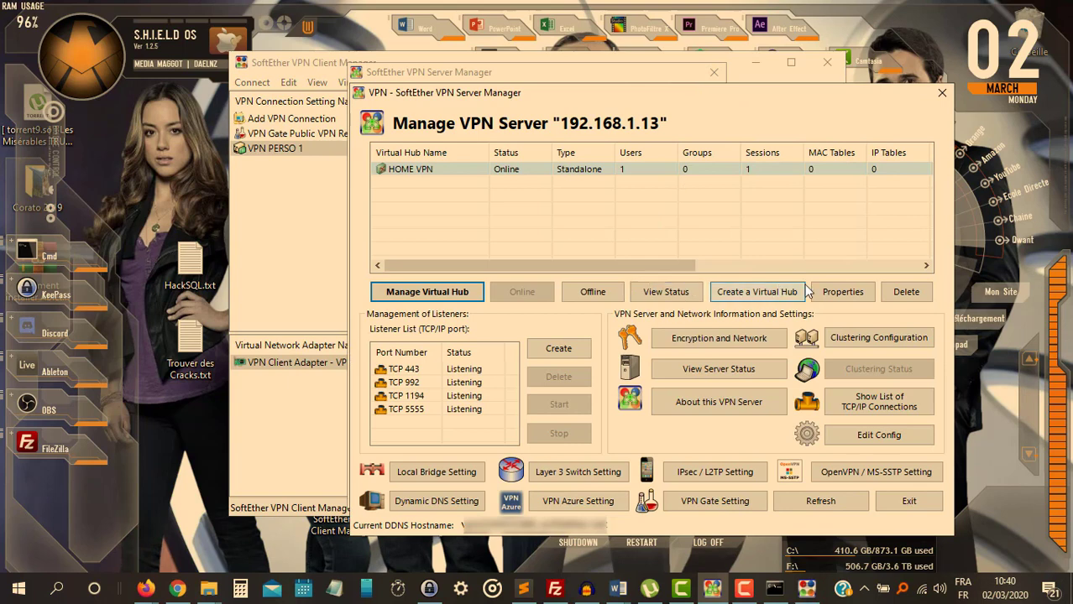
click(846, 508)
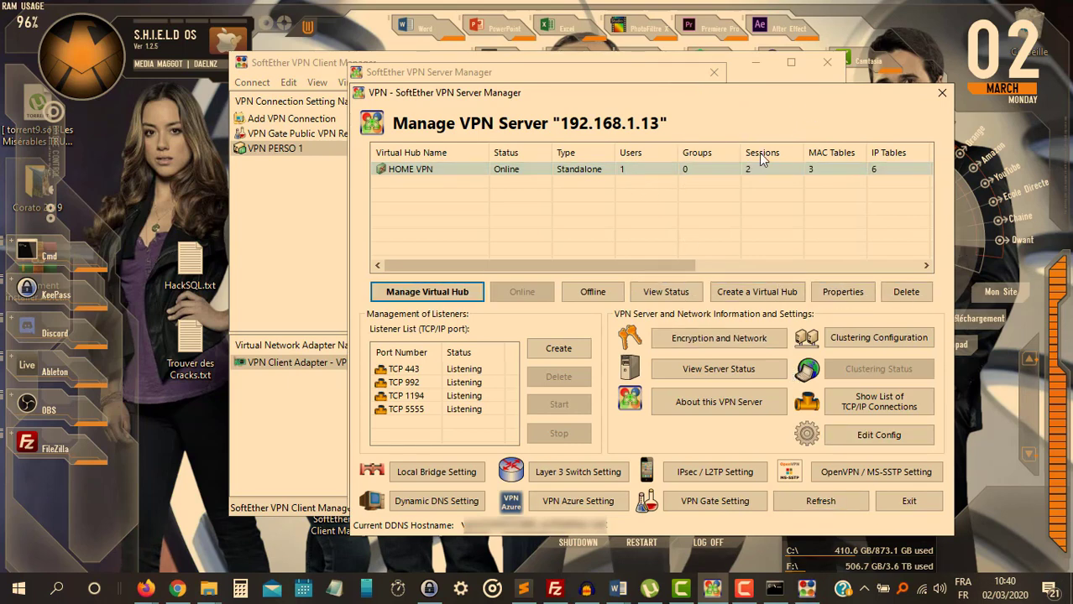
click(145, 589)
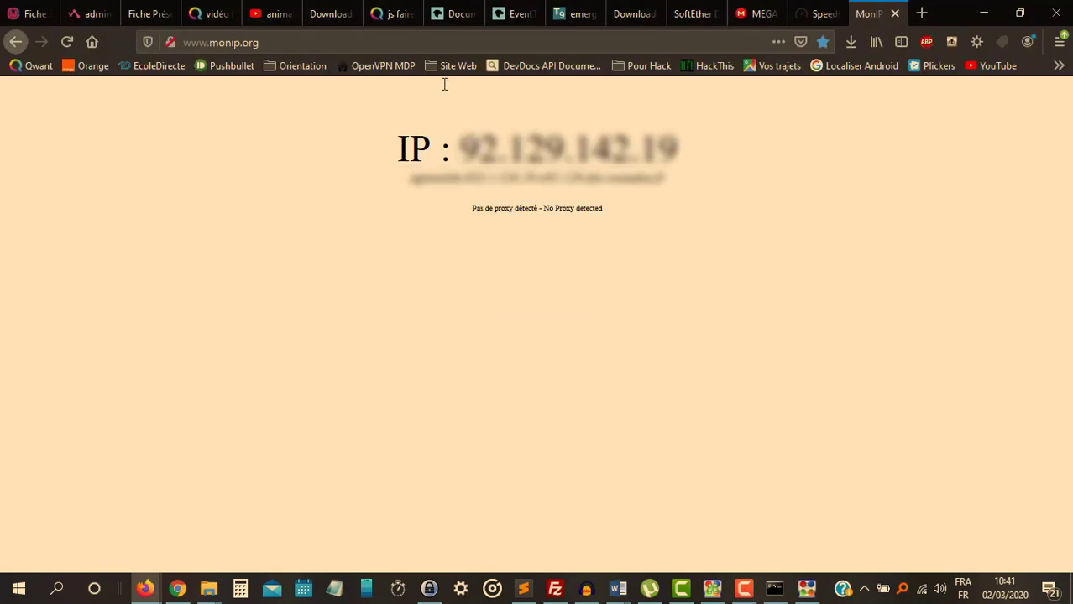
click(675, 42)
key(Return)
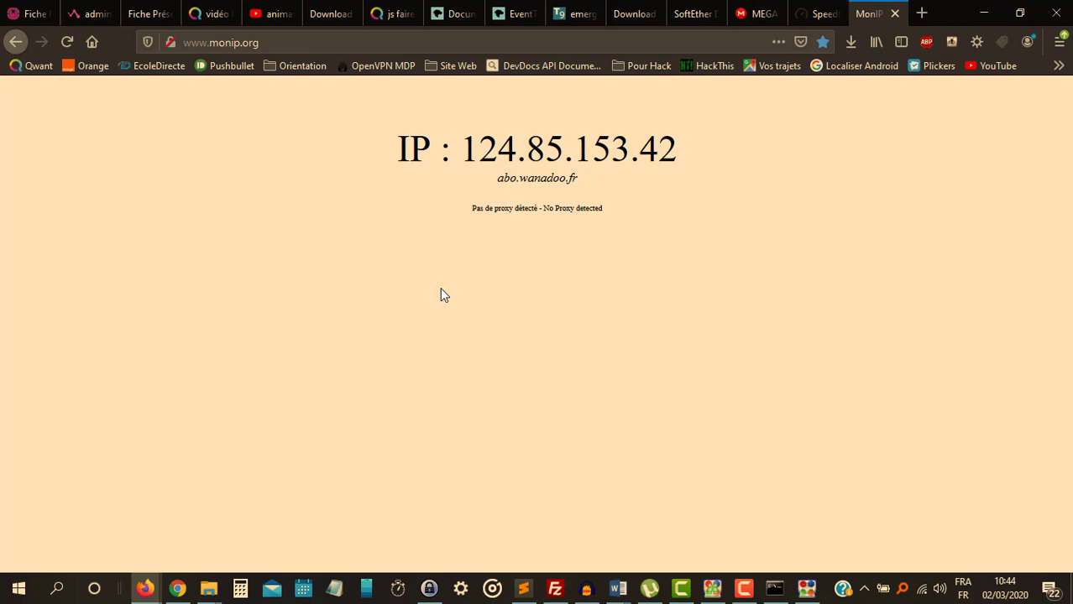
double_click(546, 149)
click(571, 178)
click(983, 14)
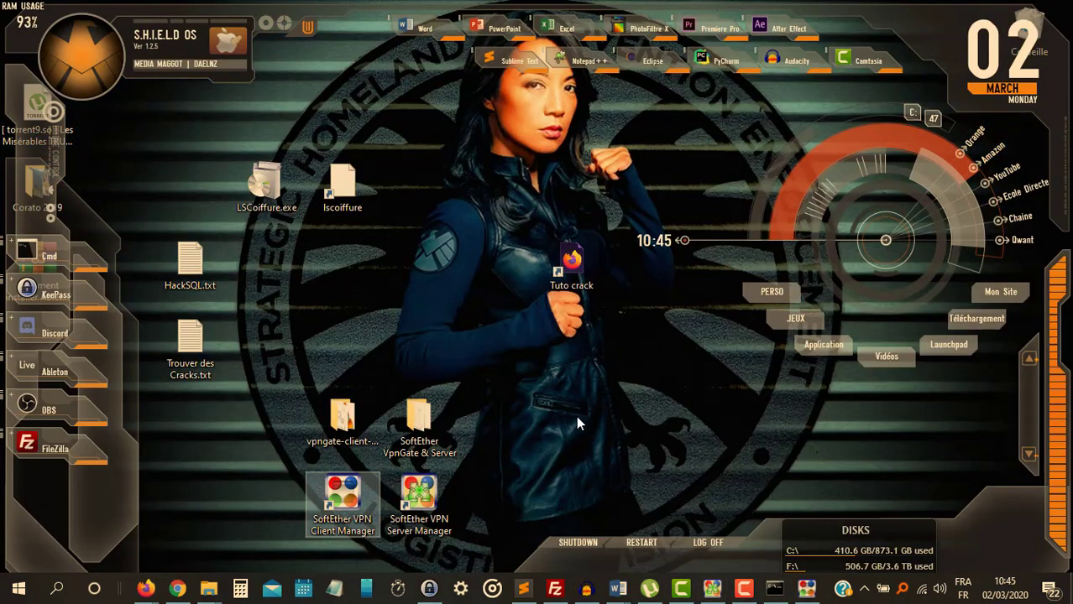
click(576, 416)
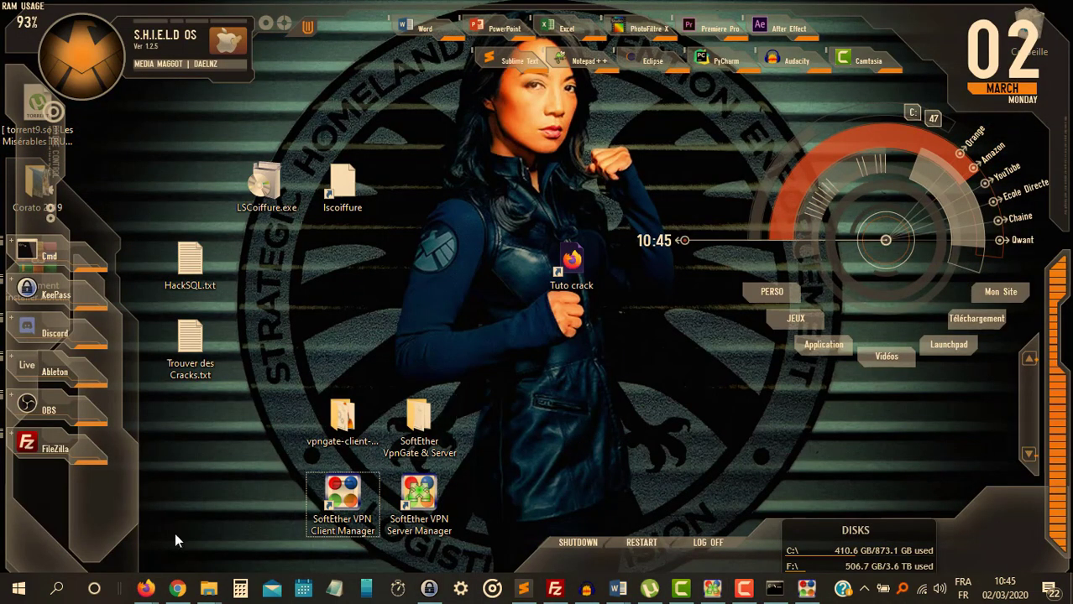
click(344, 497)
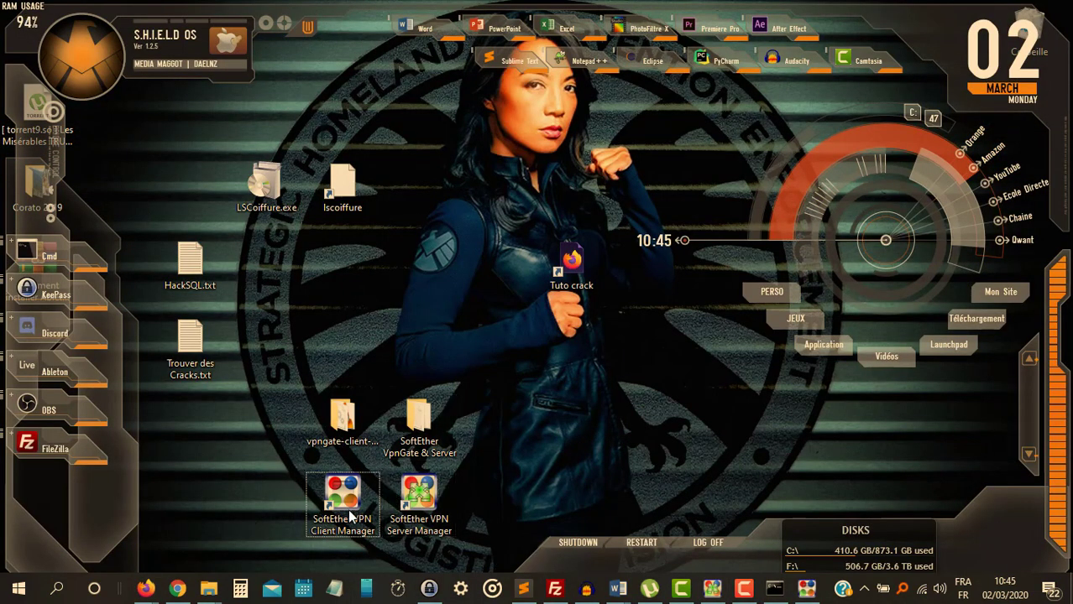
click(291, 529)
drag(299, 540, 367, 504)
click(466, 539)
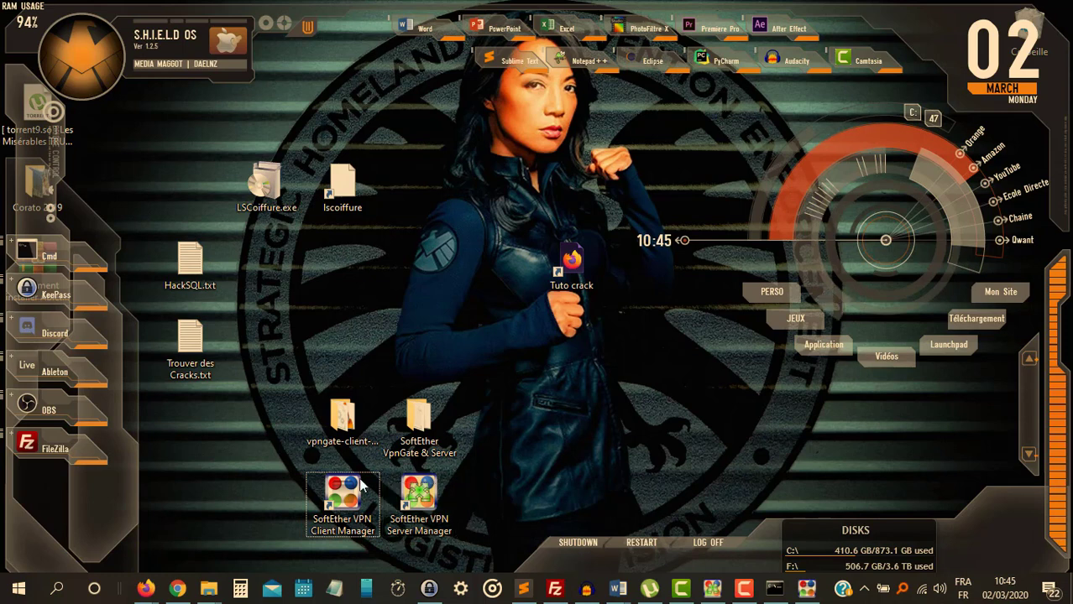
drag(558, 354, 635, 398)
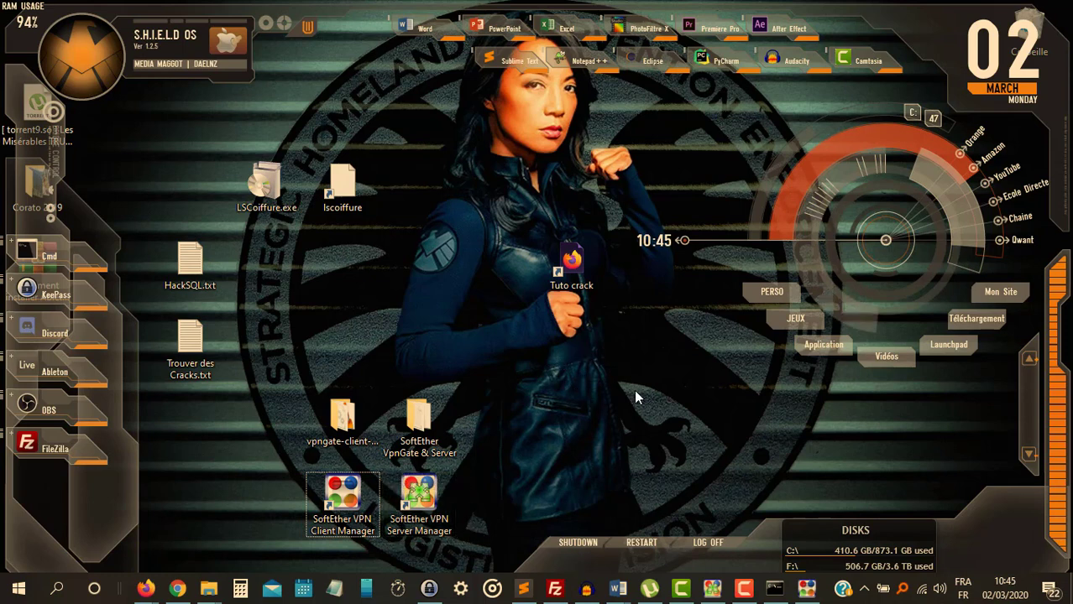